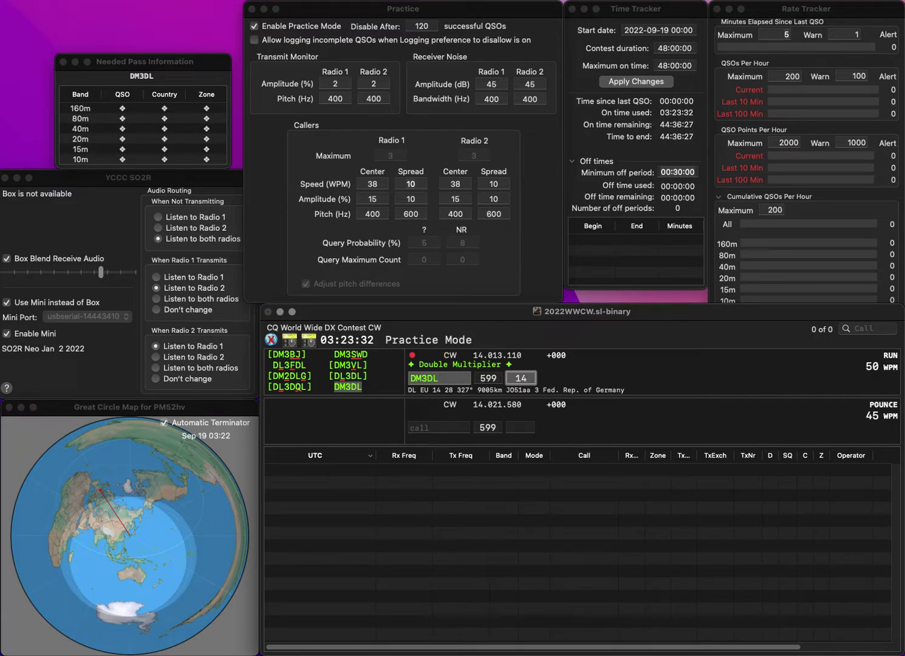
# - Log the pending DM3DL contact with zone 14, and log a contact with I5LRW in zone 15 on the Run radio
pyautogui.press('Return')
pyautogui.write('IV3L')
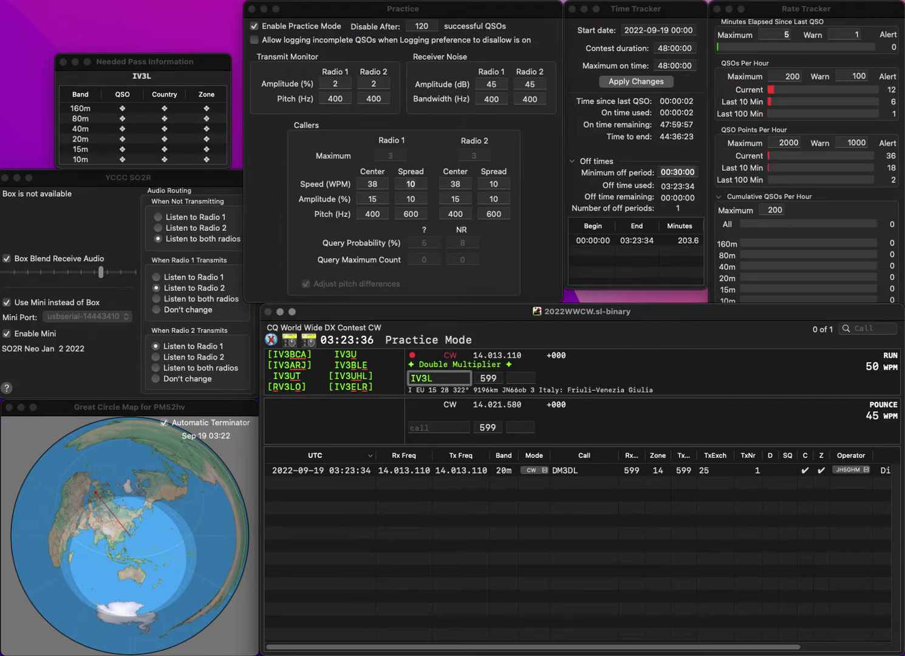
pyautogui.press('Escape')
pyautogui.write('I5')
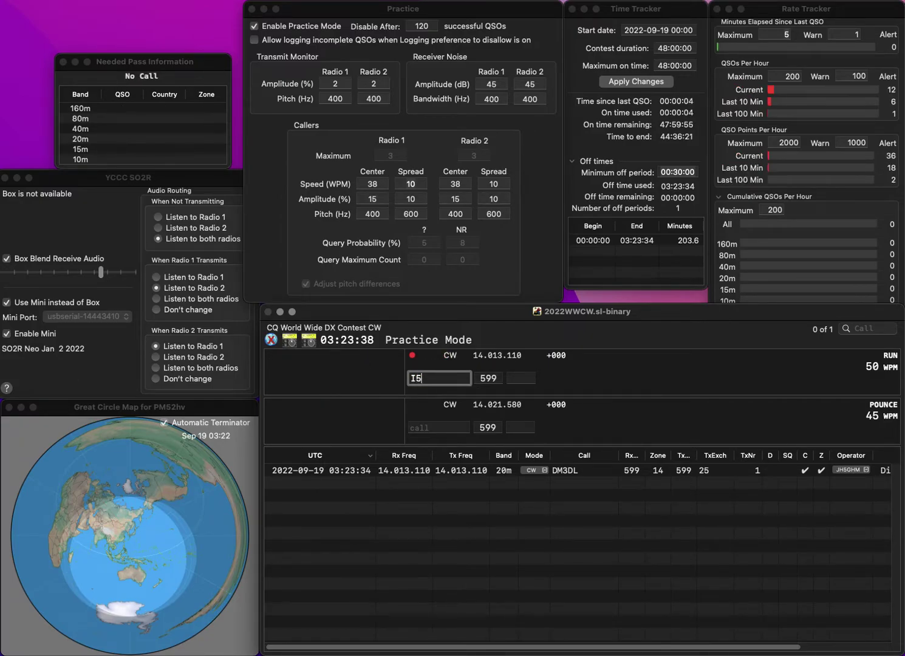
pyautogui.write('LRW')
pyautogui.press('space')
pyautogui.write('15')
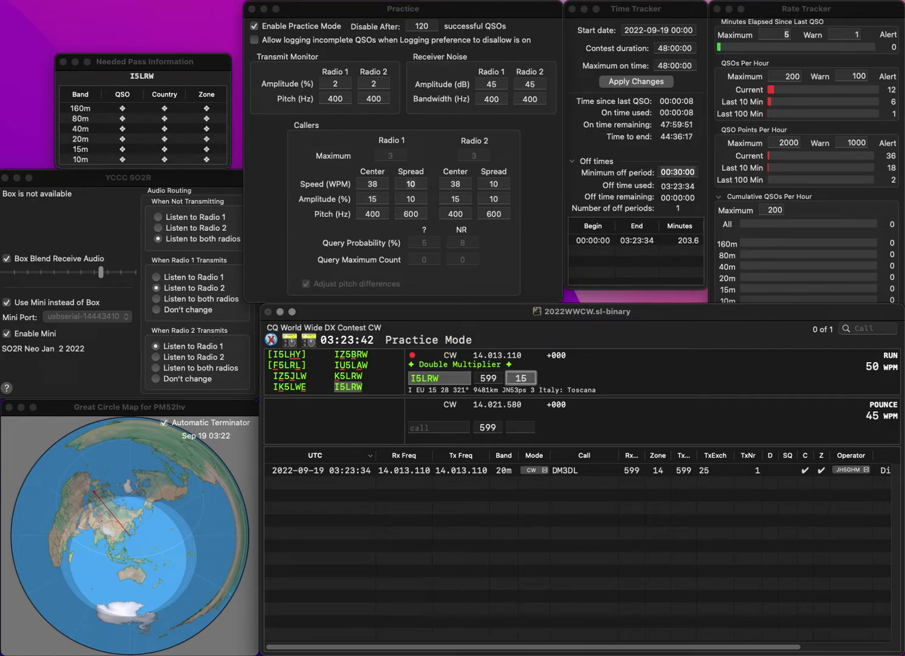
pyautogui.press('Return')
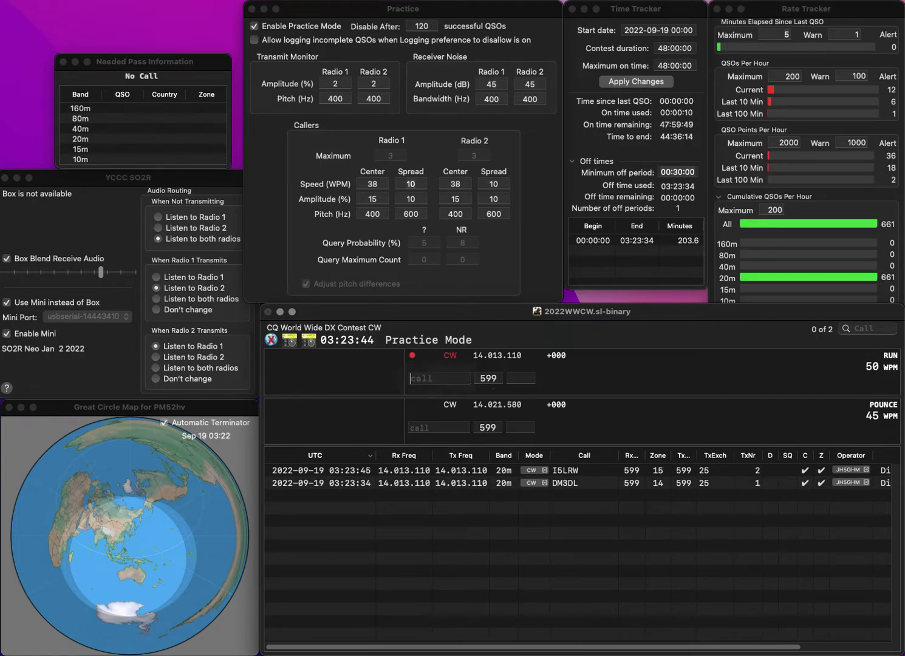
pyautogui.write('WB')
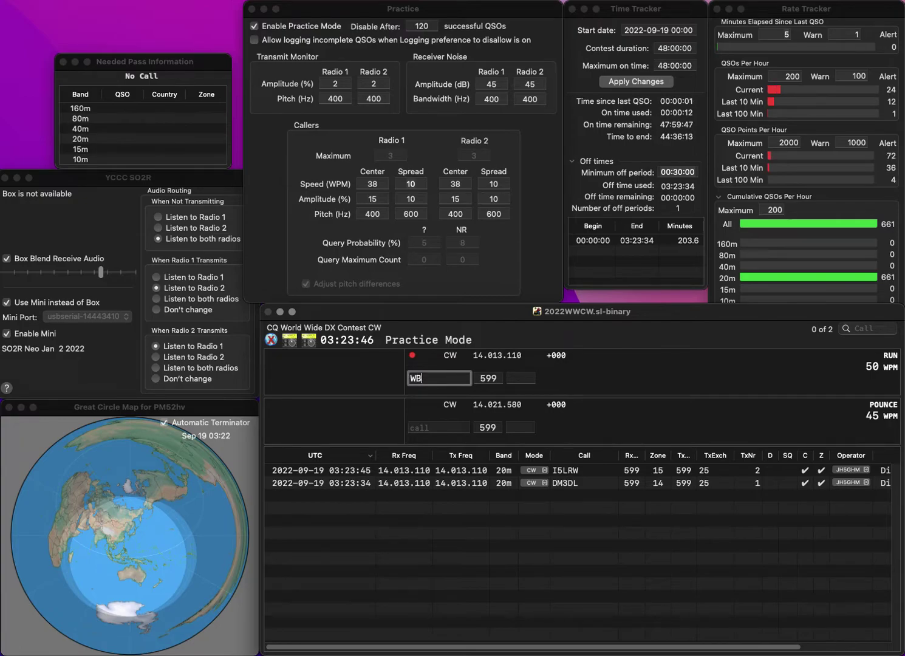
pyautogui.write('9JPH')
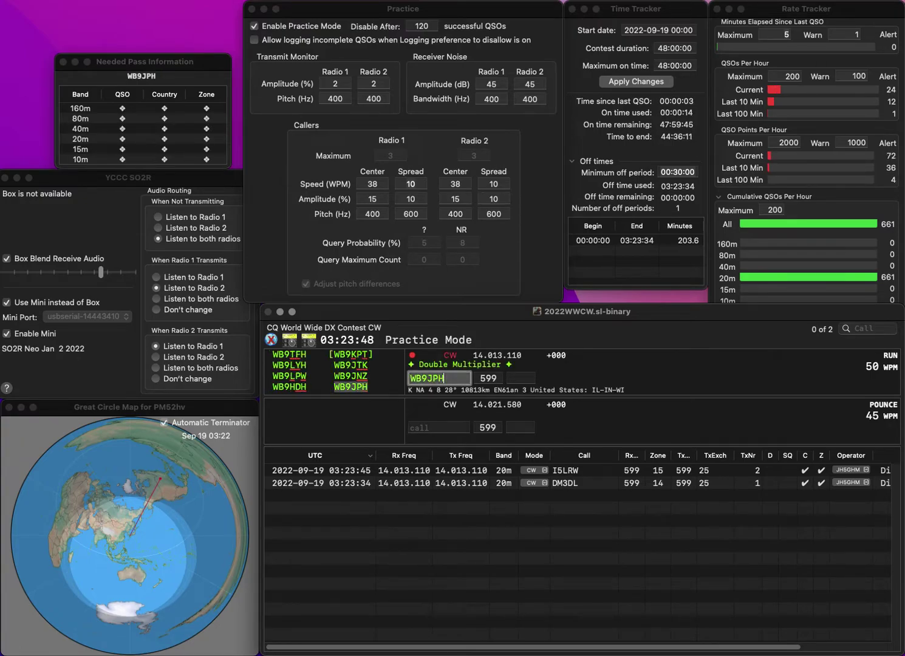
pyautogui.press('Tab')
pyautogui.write('4')
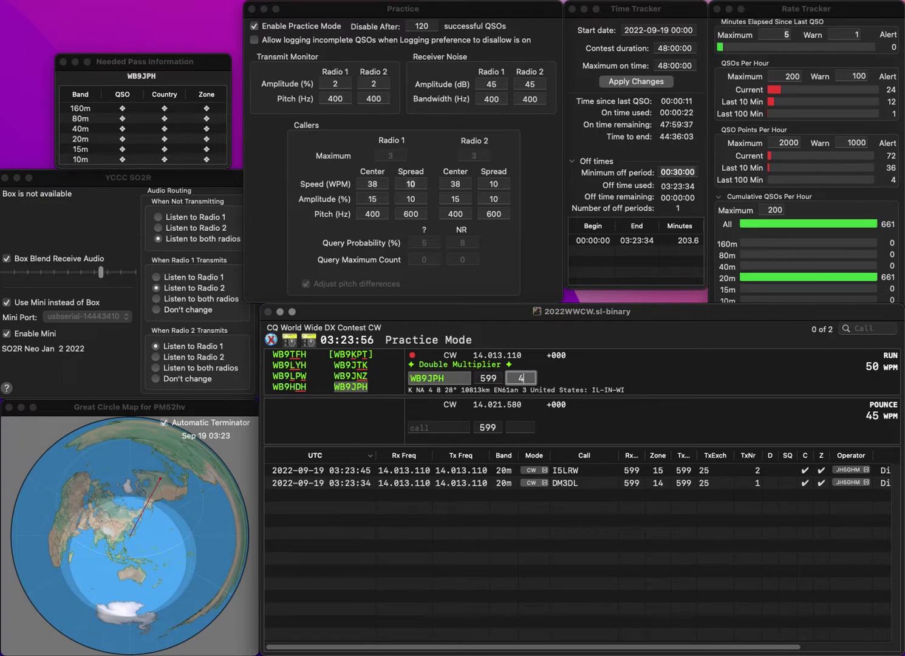
pyautogui.press('Return')
pyautogui.write('NF')
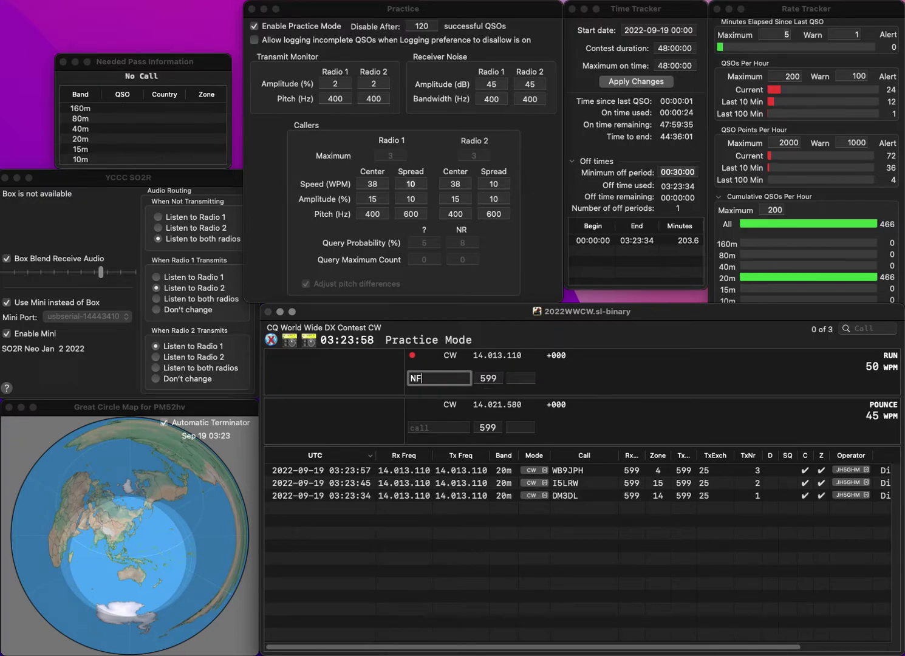
pyautogui.write('6P')
pyautogui.press('Tab')
pyautogui.write('5')
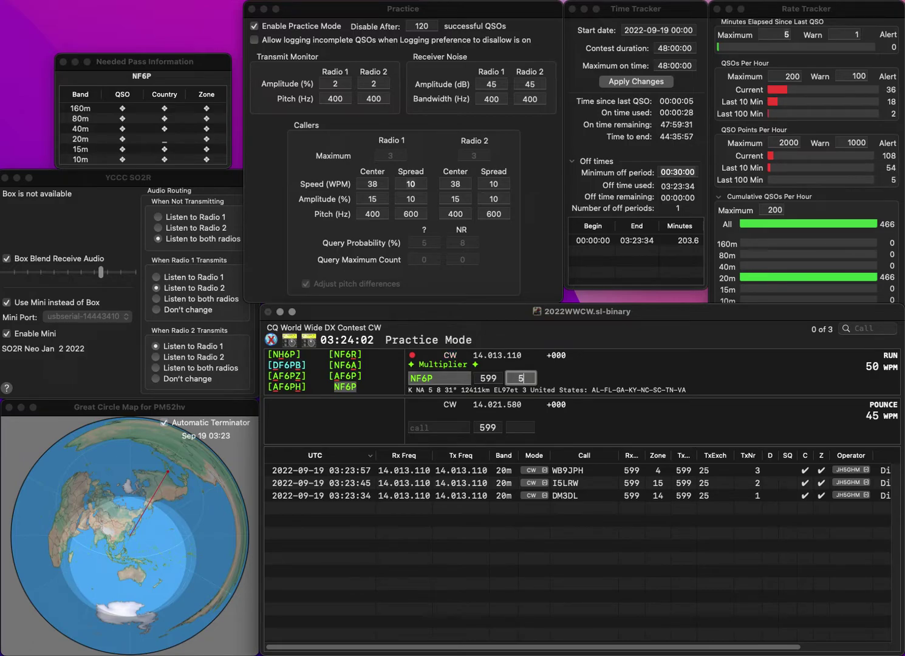
pyautogui.press('Return')
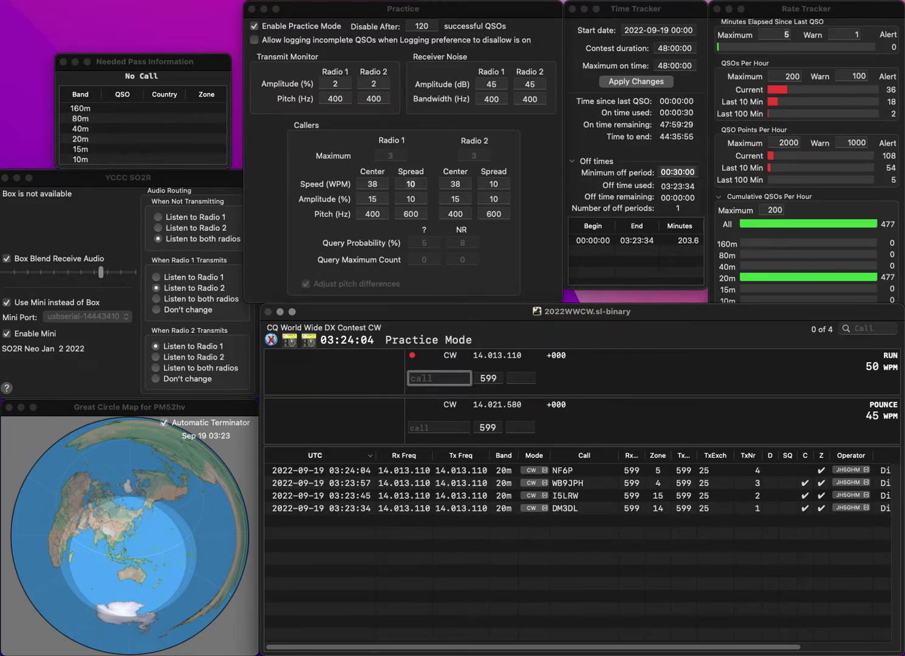
pyautogui.write('KG5O')
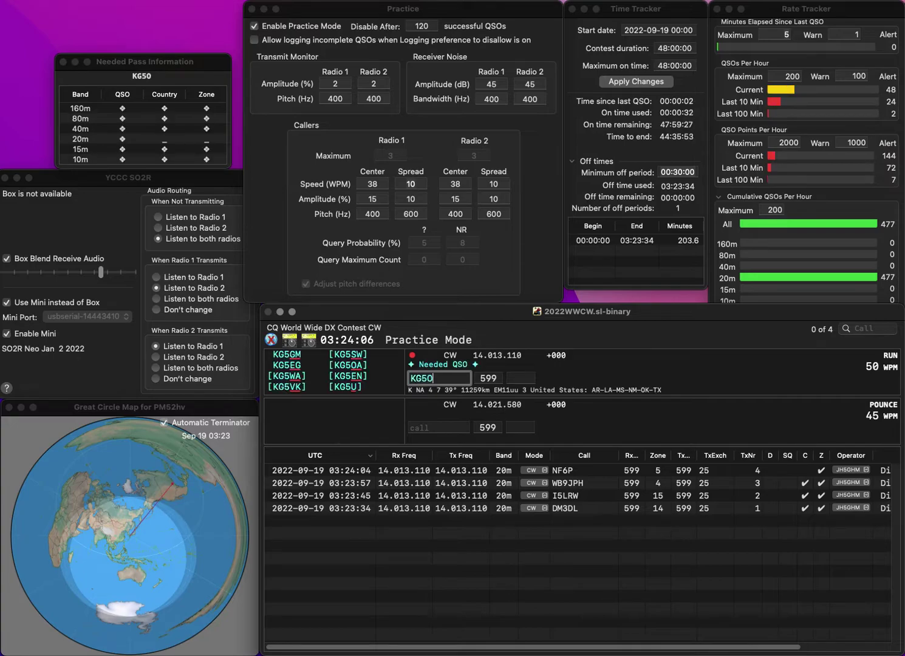
pyautogui.write('VK')
pyautogui.press('Tab')
pyautogui.write('4')
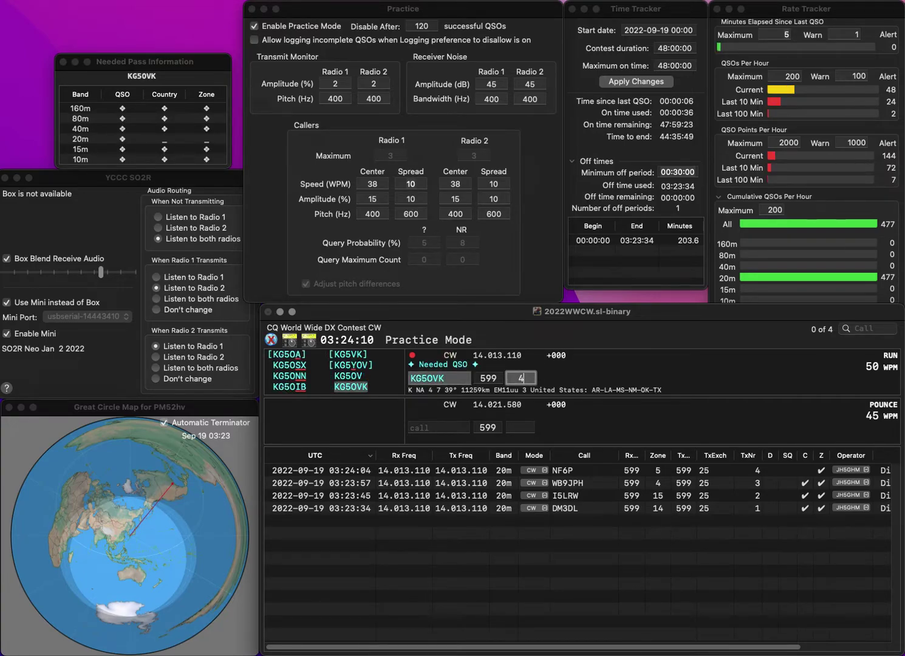
pyautogui.press('Return')
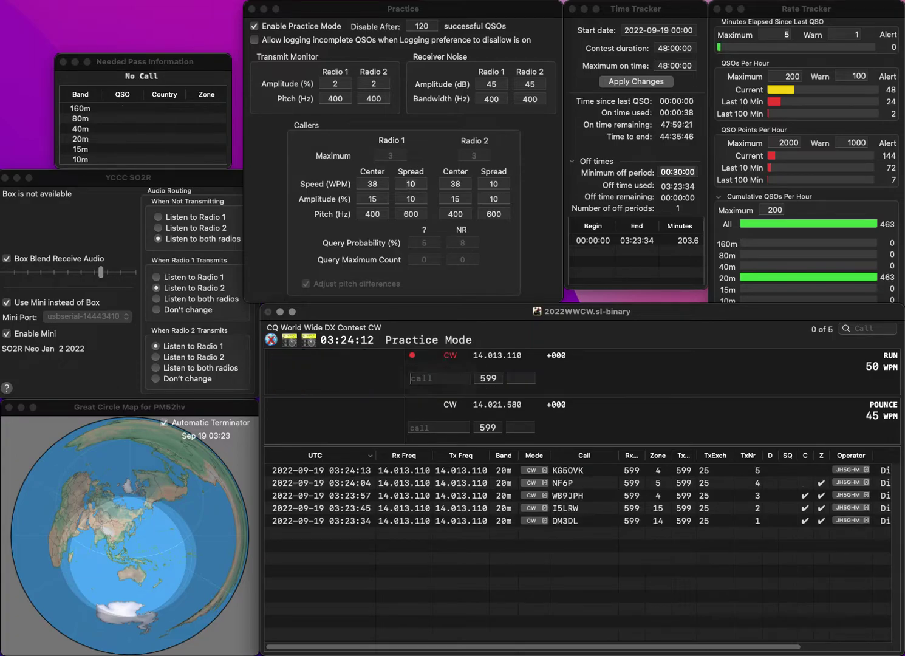
pyautogui.write('YU')
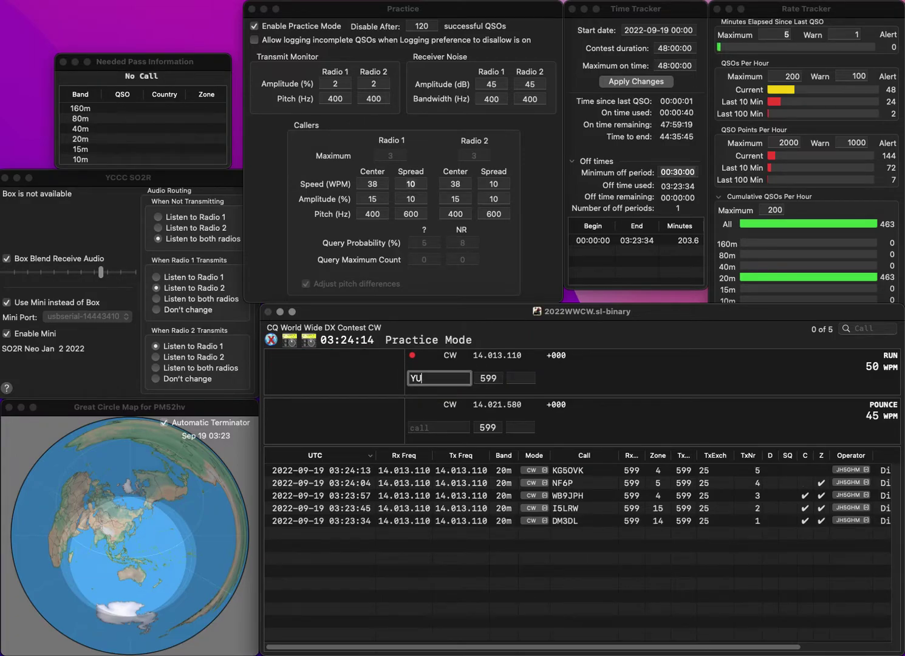
pyautogui.write('1NIM')
pyautogui.press('Return')
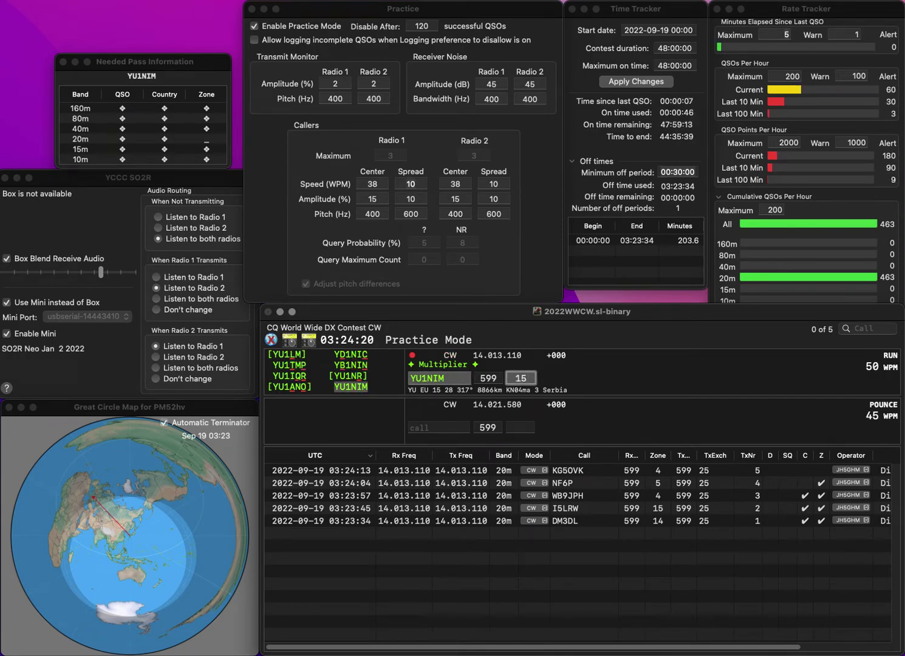
pyautogui.press('Return')
pyautogui.write('K4')
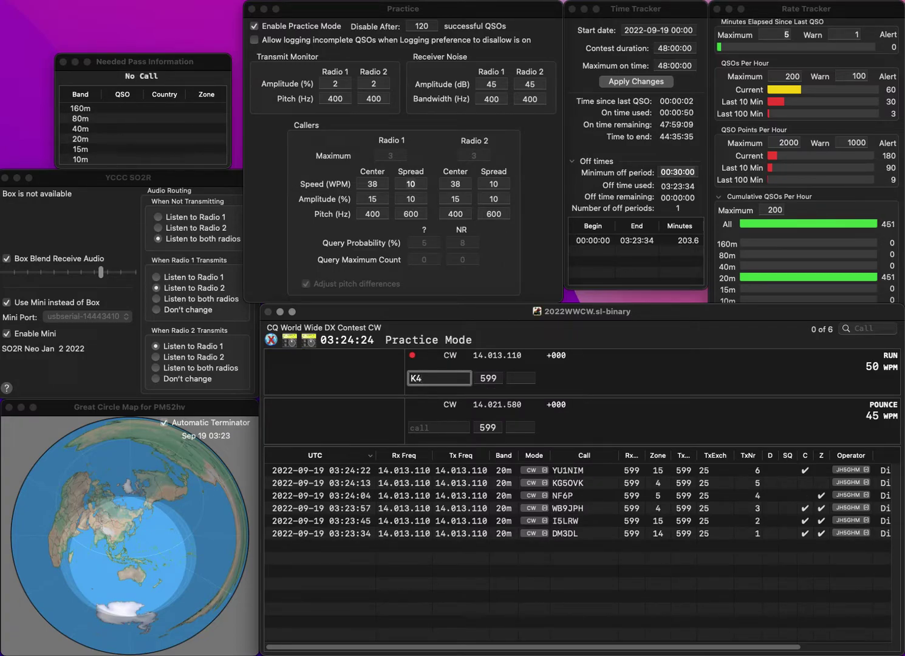
pyautogui.write('Z')
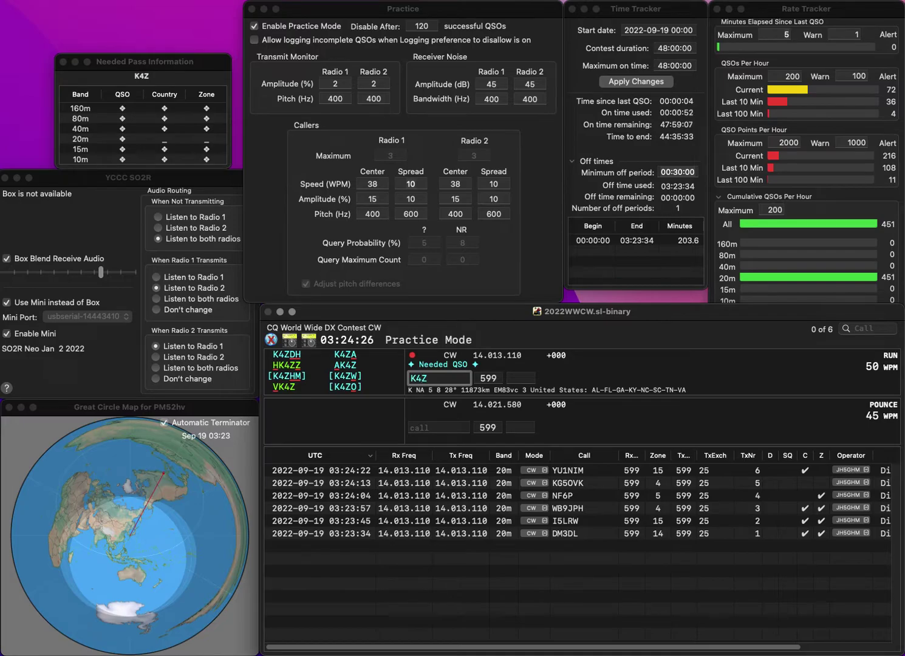
pyautogui.click(422, 378)
pyautogui.write('VO')
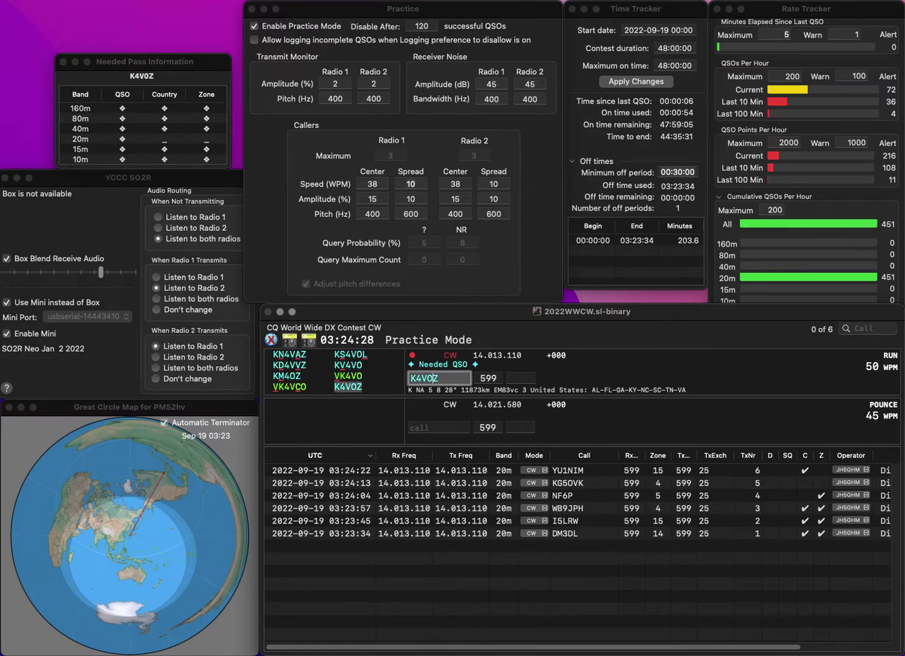
pyautogui.press('Return')
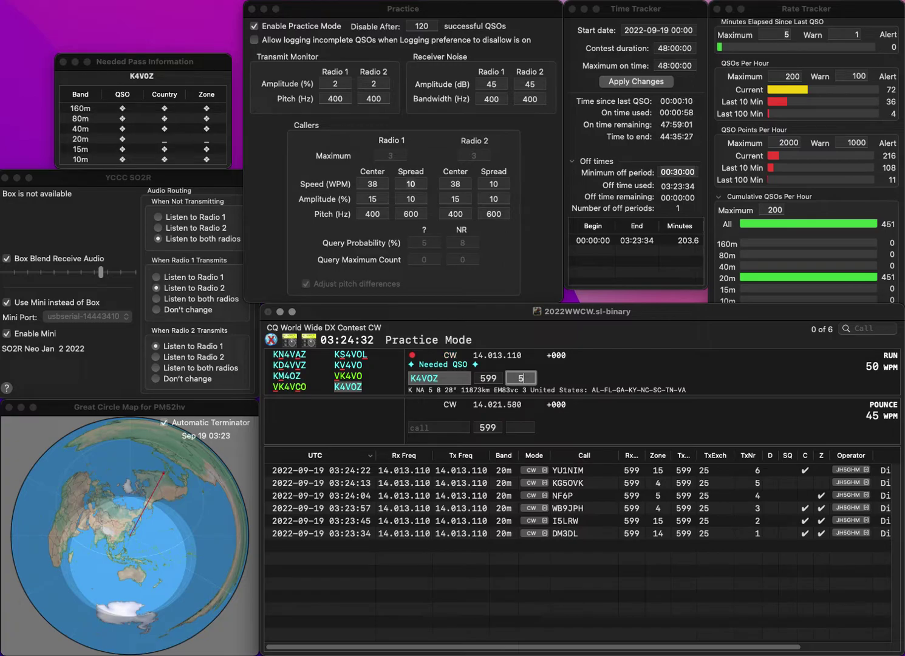
pyautogui.press('Return')
pyautogui.write('W5SB')
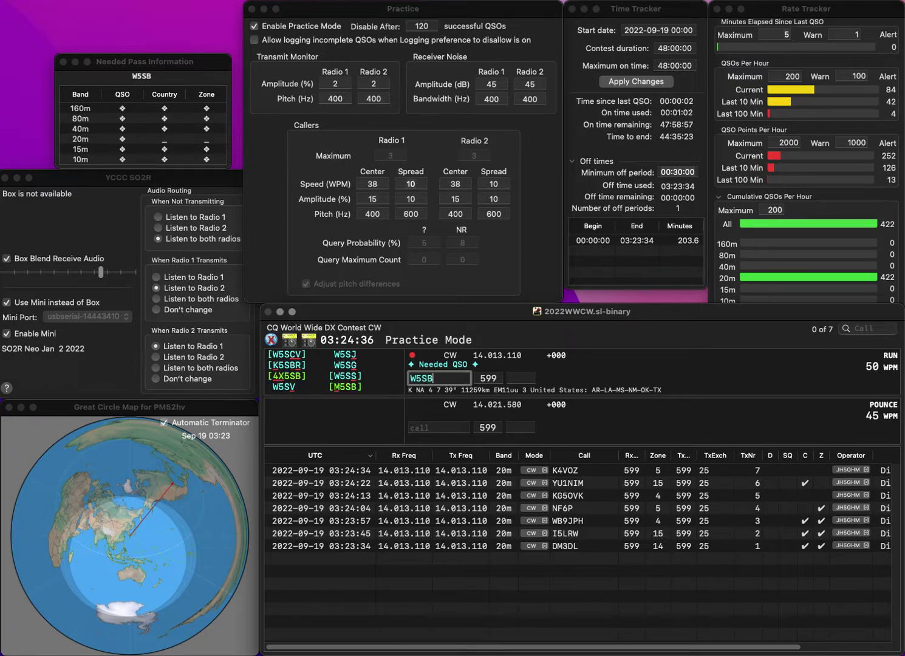
pyautogui.press('BackSpace')
pyautogui.press('BackSpace')
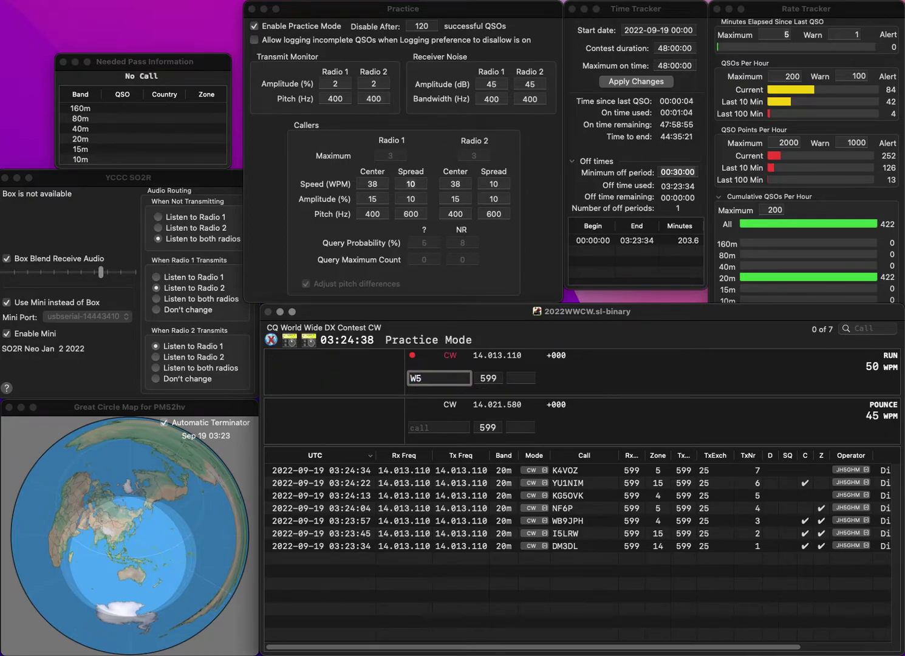
pyautogui.write('HB')
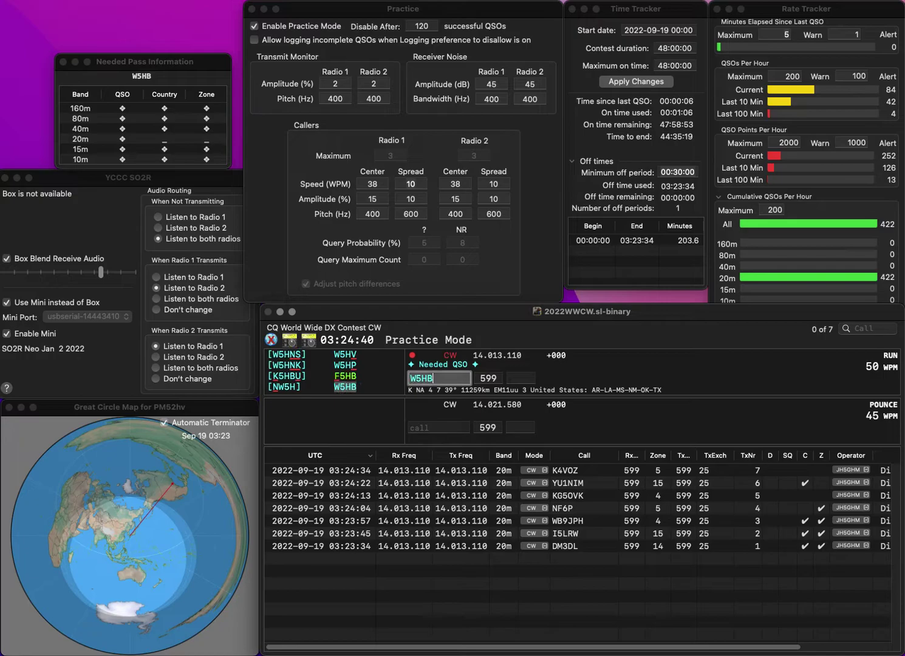
pyautogui.press('space')
pyautogui.write('4')
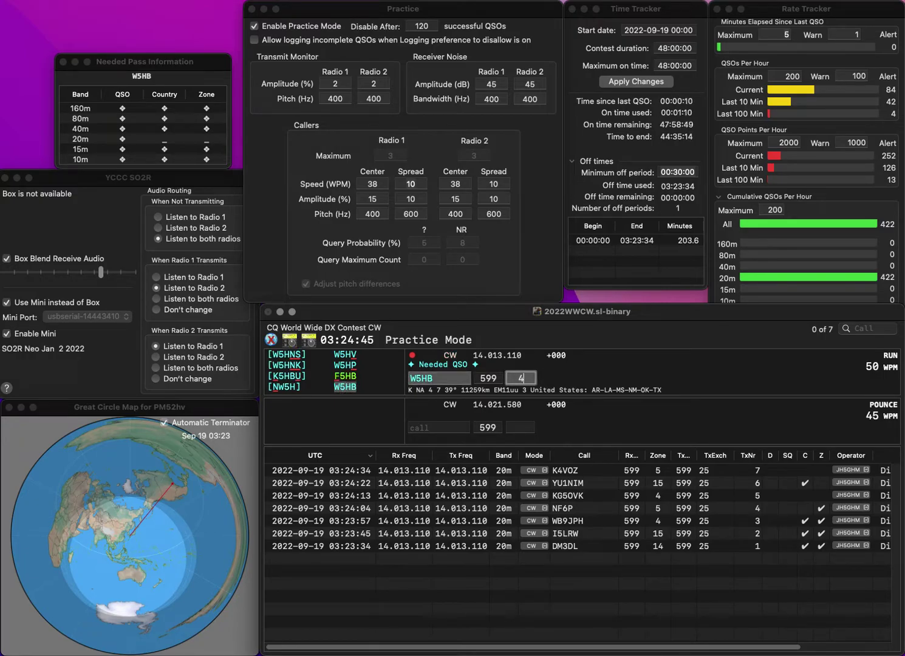
pyautogui.press('Return')
pyautogui.write('NE3KO')
pyautogui.press('space')
pyautogui.write('5')
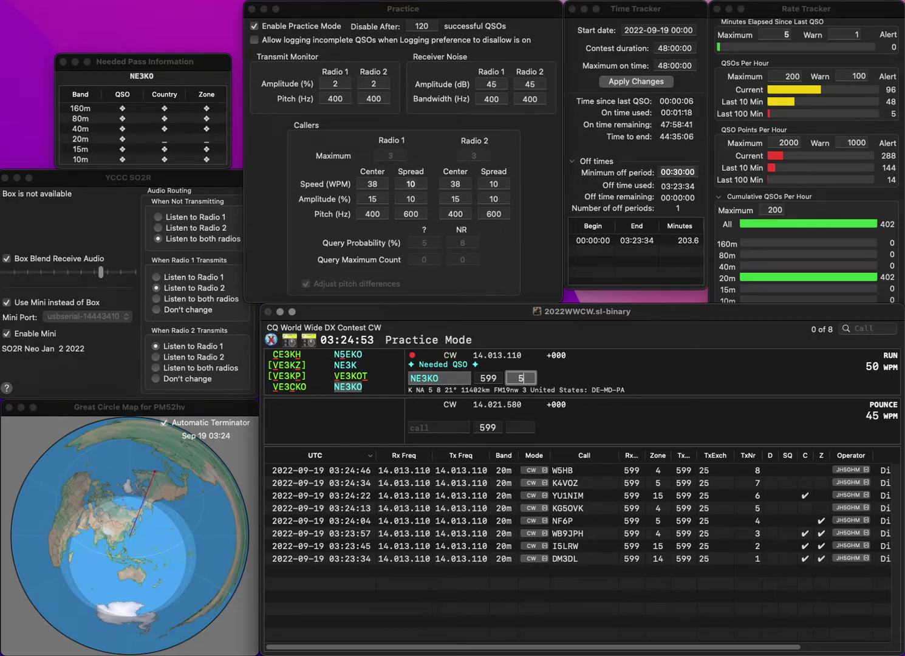
pyautogui.press('Return')
pyautogui.write('M0WJE')
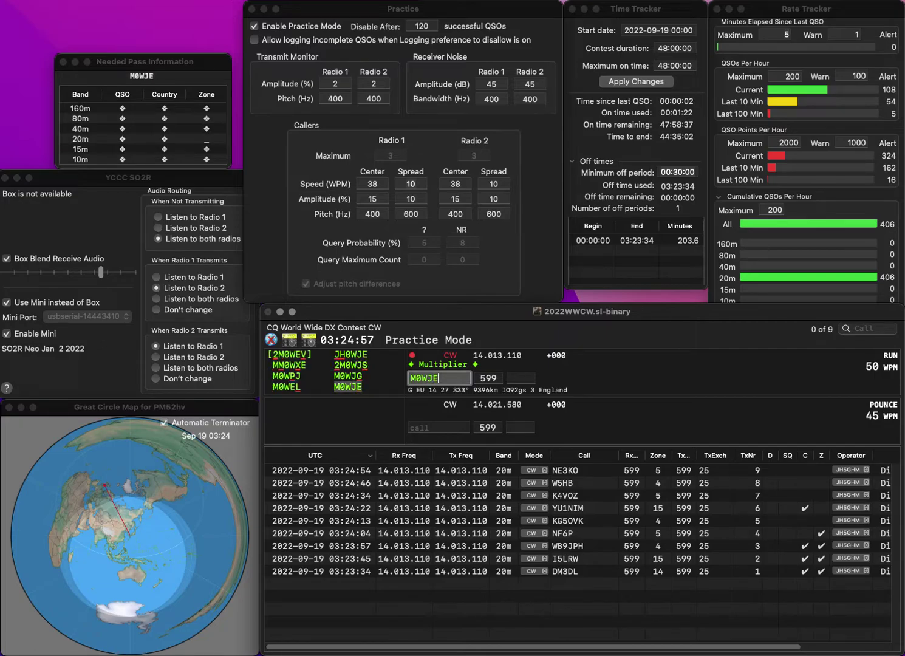
pyautogui.press('space')
pyautogui.write('14')
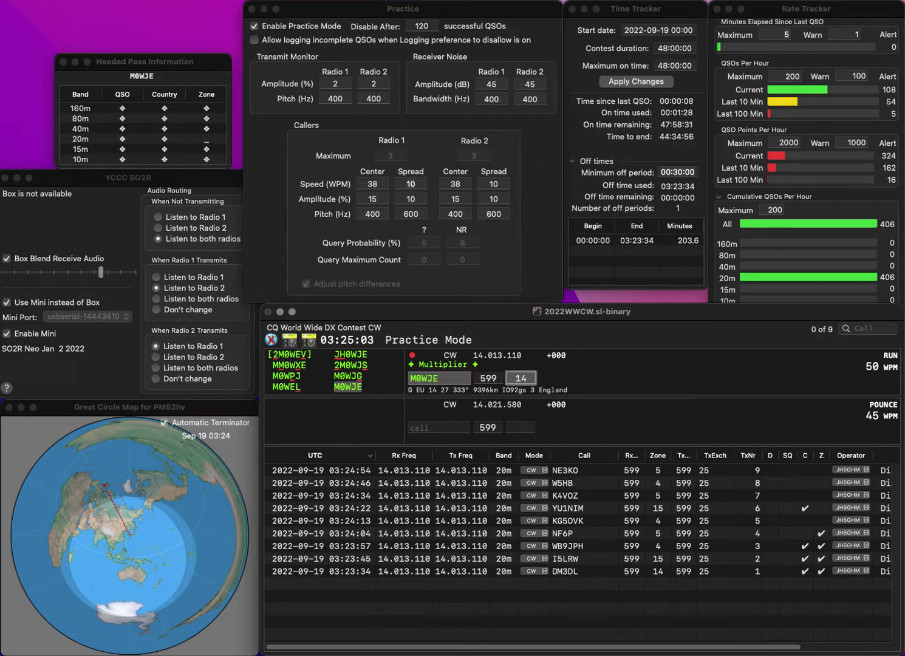
pyautogui.press('Return')
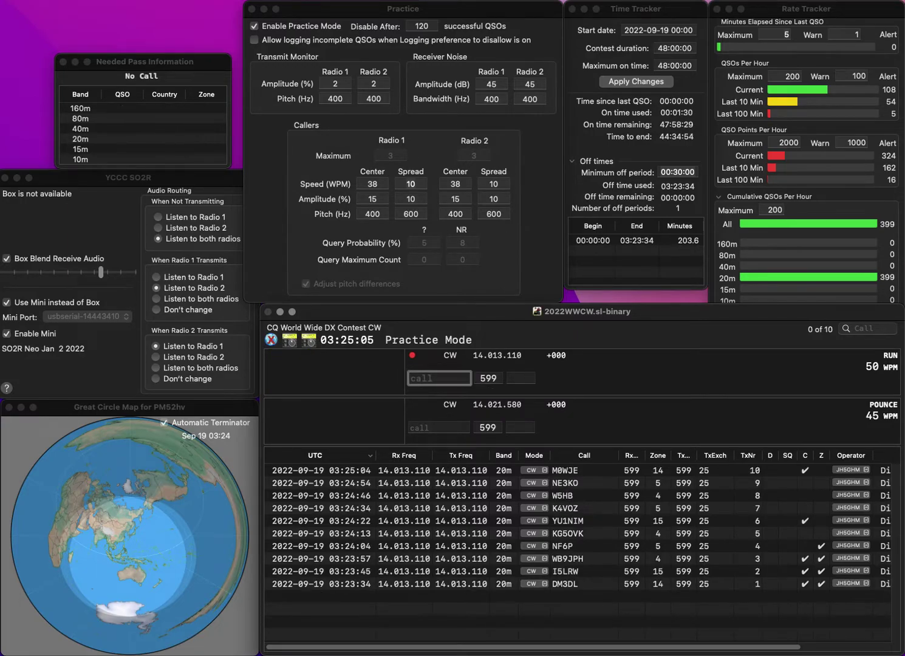
# - Log a Run radio contact with call G4UZE and received zone 14
pyautogui.write('G4UZE')
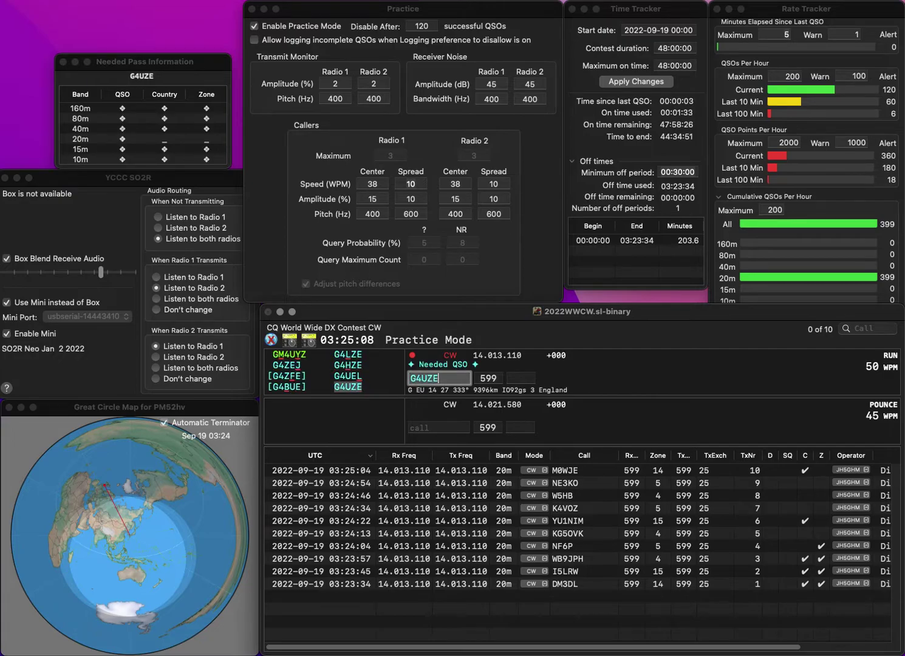
pyautogui.press('Return')
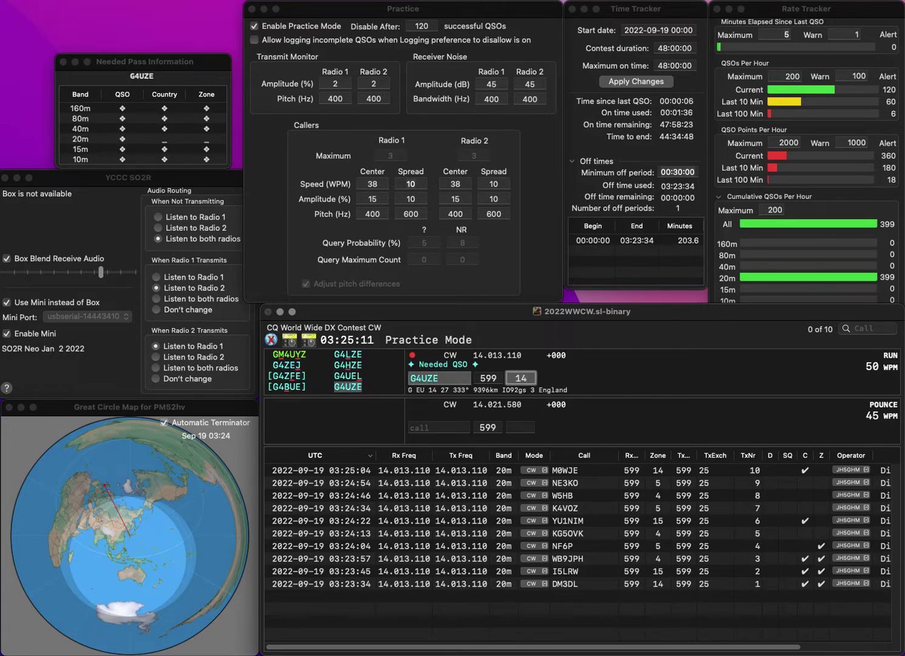
pyautogui.press('Return')
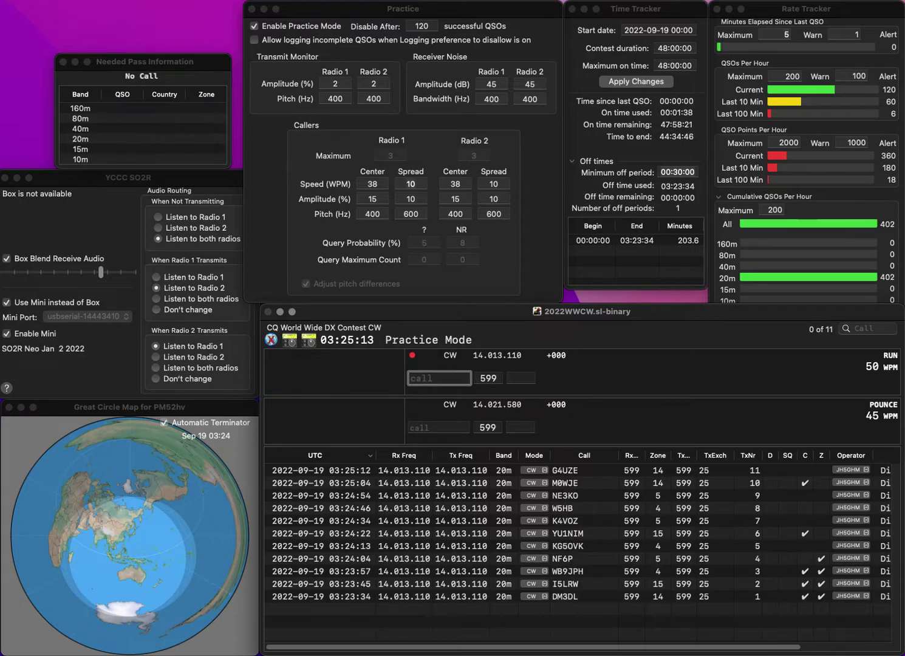
pyautogui.write('K4TTU')
pyautogui.press('Return')
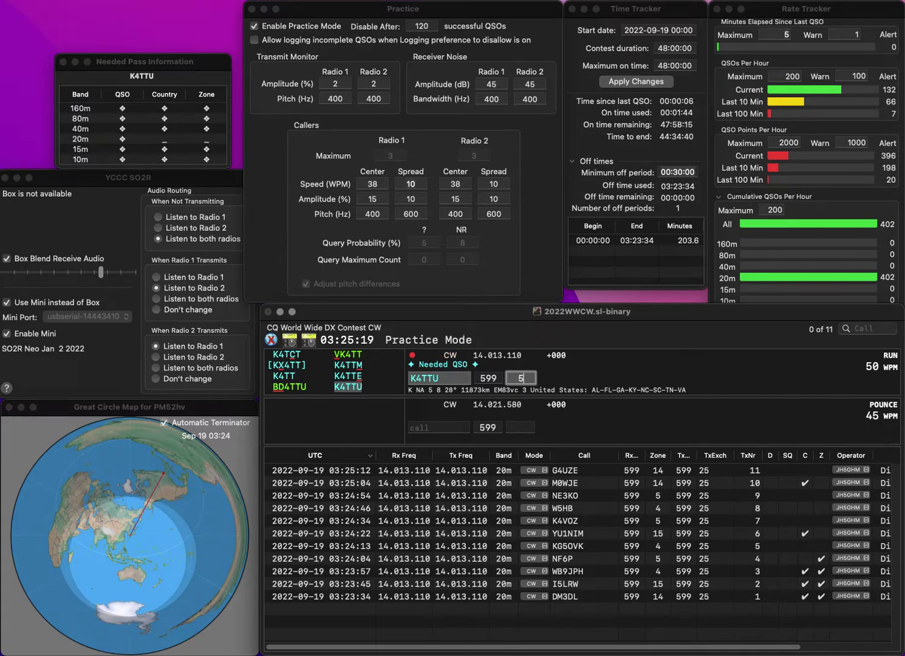
pyautogui.press('Return')
pyautogui.write('KE2U')
pyautogui.press('BackSpace')
pyautogui.press('BackSpace')
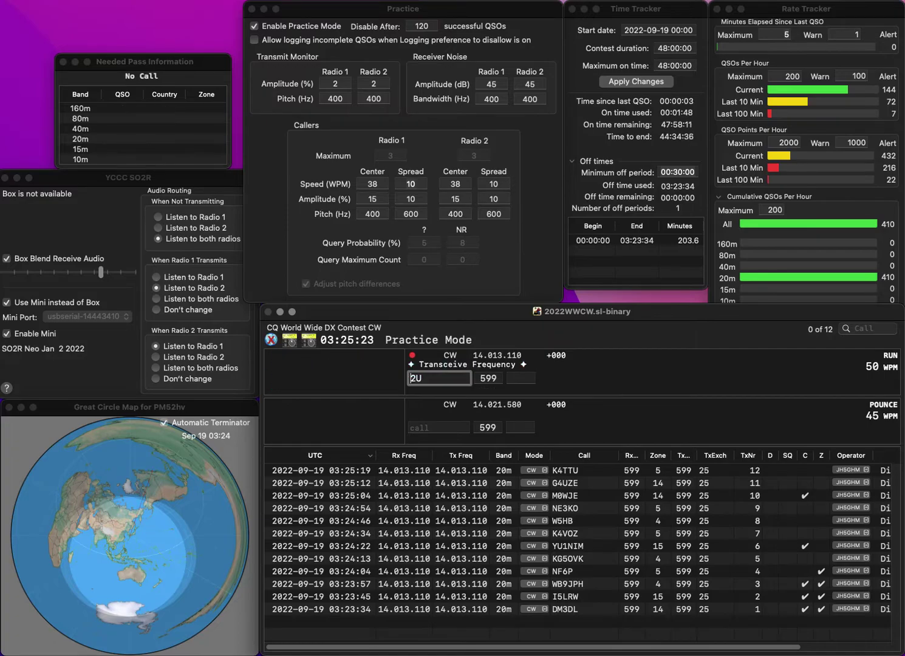
pyautogui.write('NE')
pyautogui.press('Tab')
pyautogui.write('5')
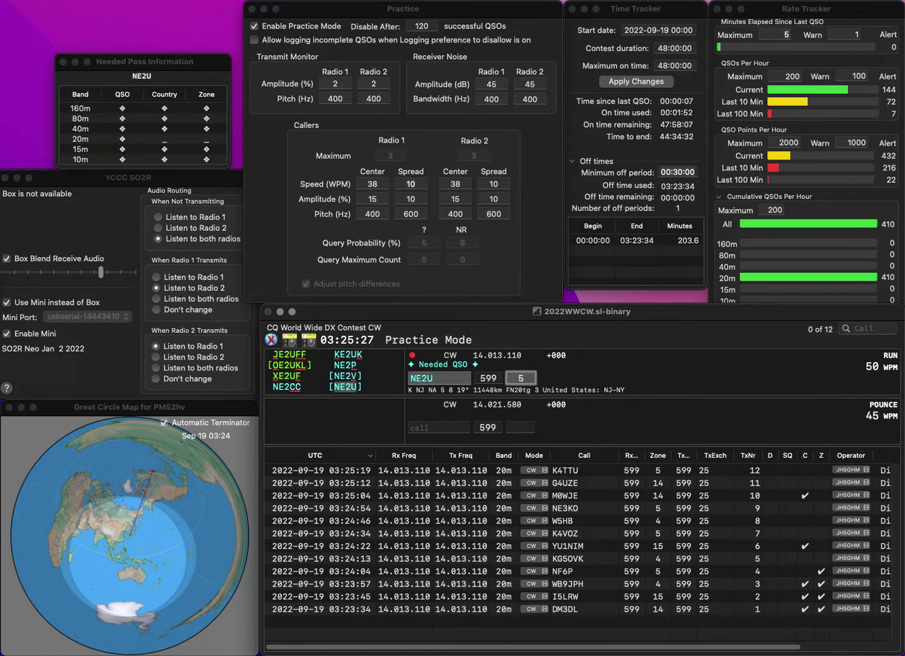
pyautogui.press('Return')
pyautogui.write('K4WHX')
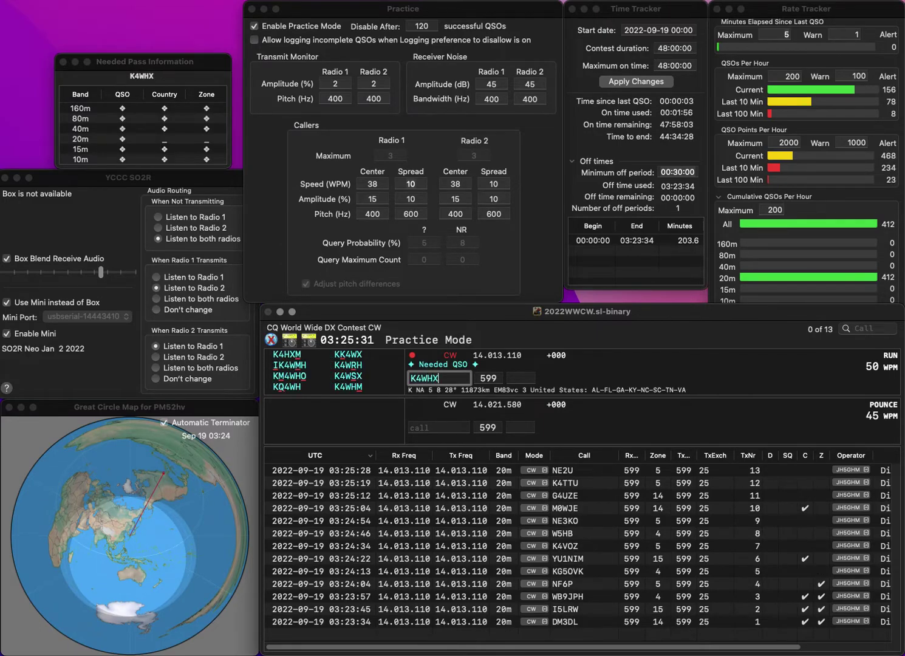
pyautogui.press('BackSpace')
pyautogui.write('S')
pyautogui.press('space')
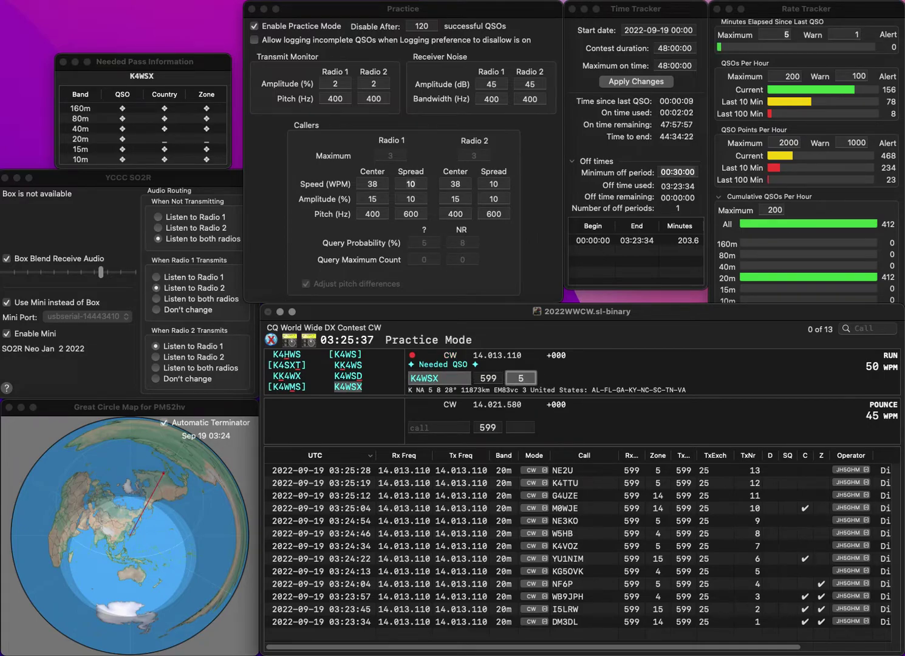
pyautogui.press('Return')
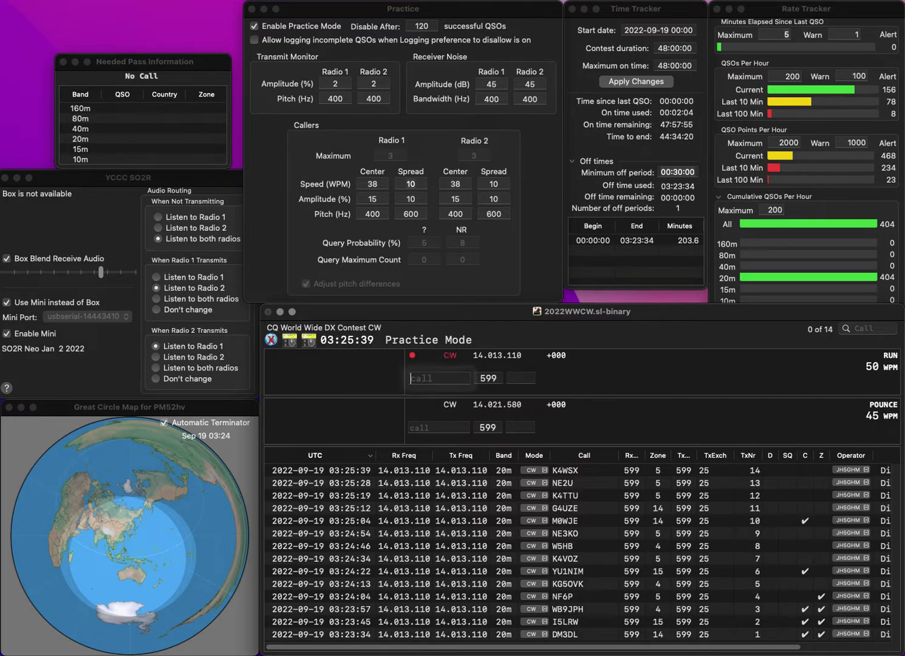
pyautogui.write('UY5HF')
pyautogui.press('Return')
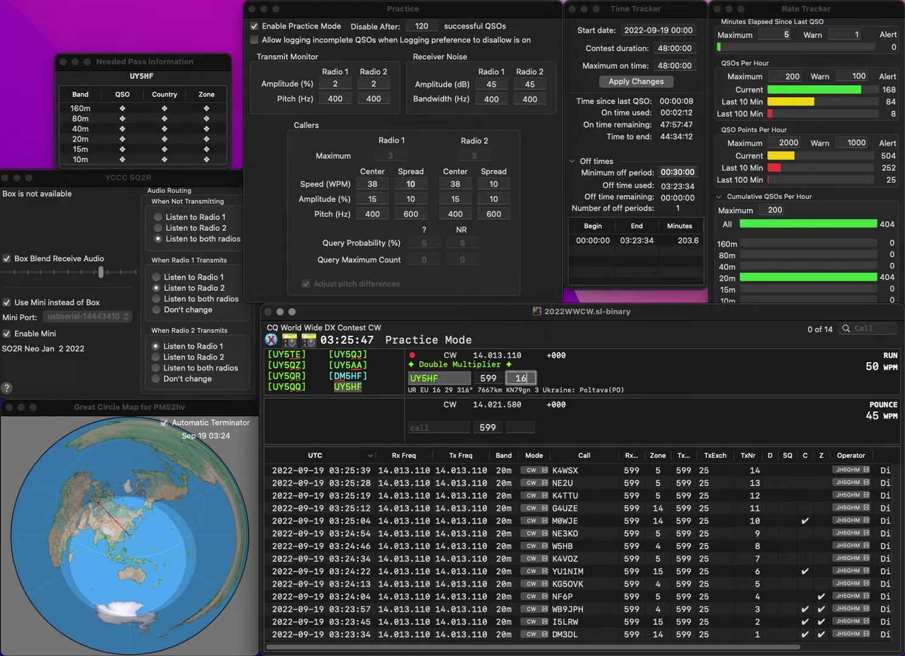
pyautogui.press('Return')
pyautogui.write('KD')
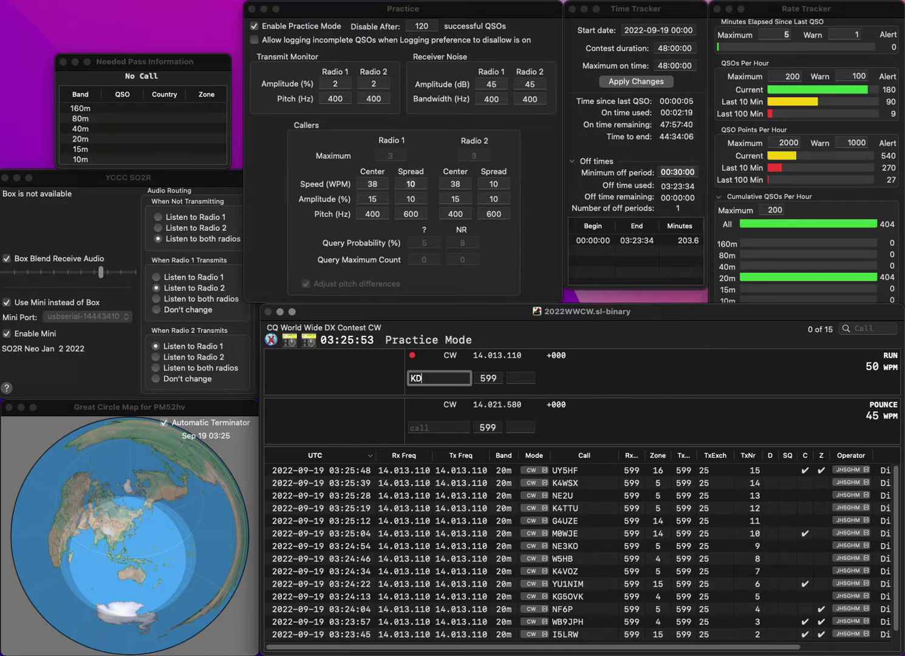
pyautogui.write('2YAE')
pyautogui.press('Return')
pyautogui.write('5')
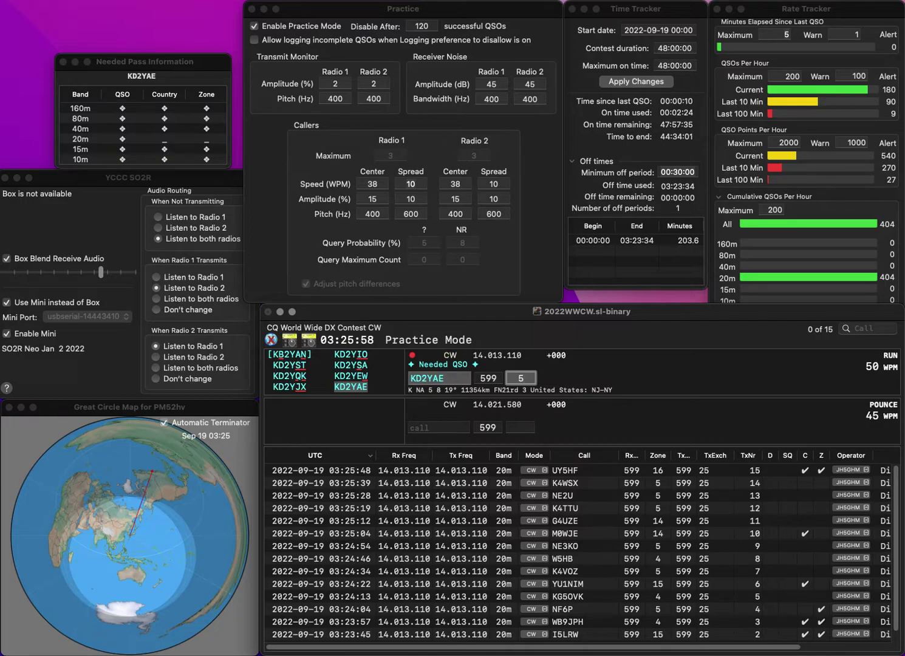
pyautogui.press('Return')
pyautogui.write('KK')
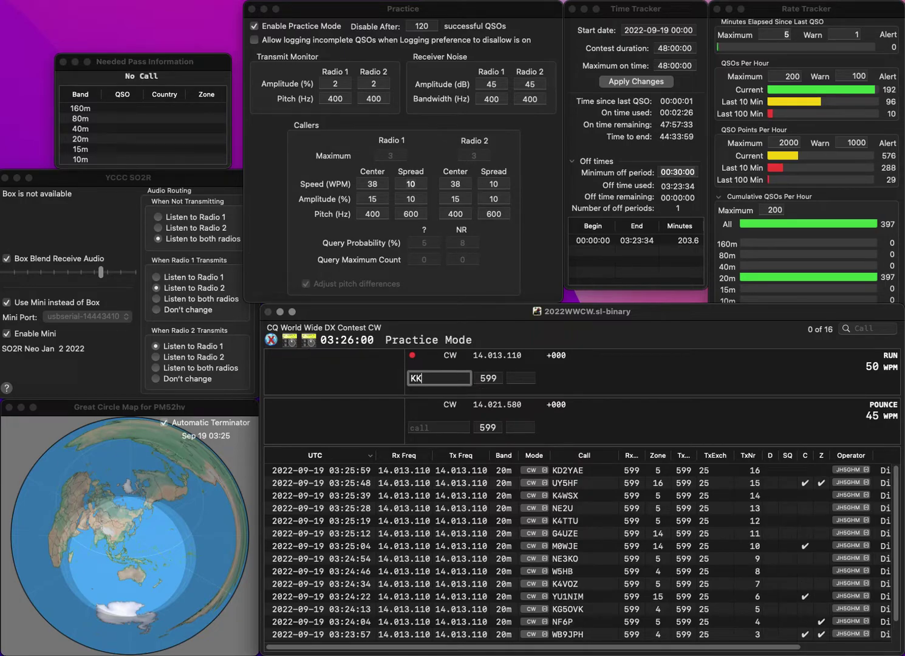
pyautogui.write('4KPX')
pyautogui.press('Tab')
pyautogui.write('31')
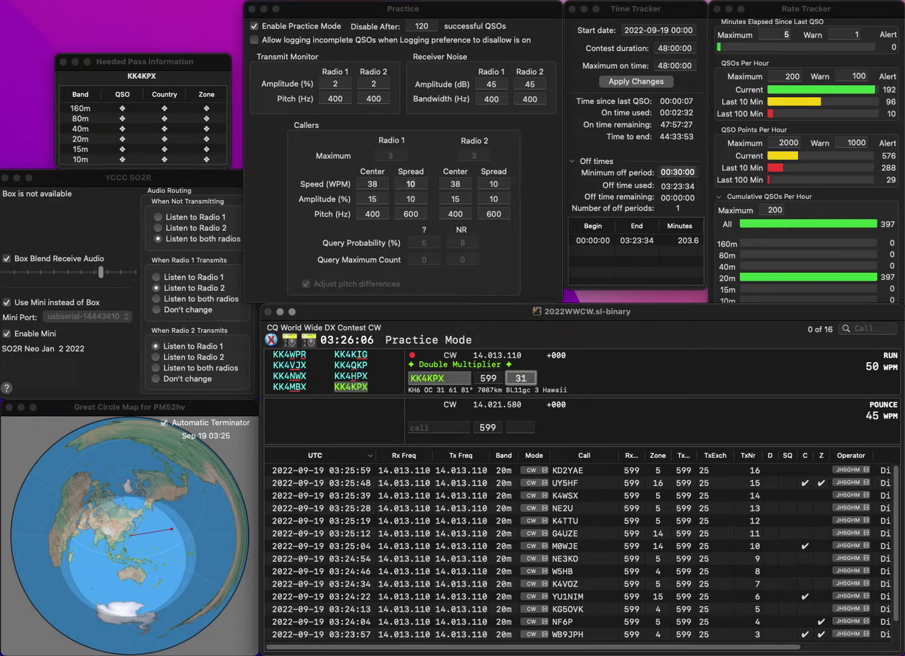
pyautogui.press('Return')
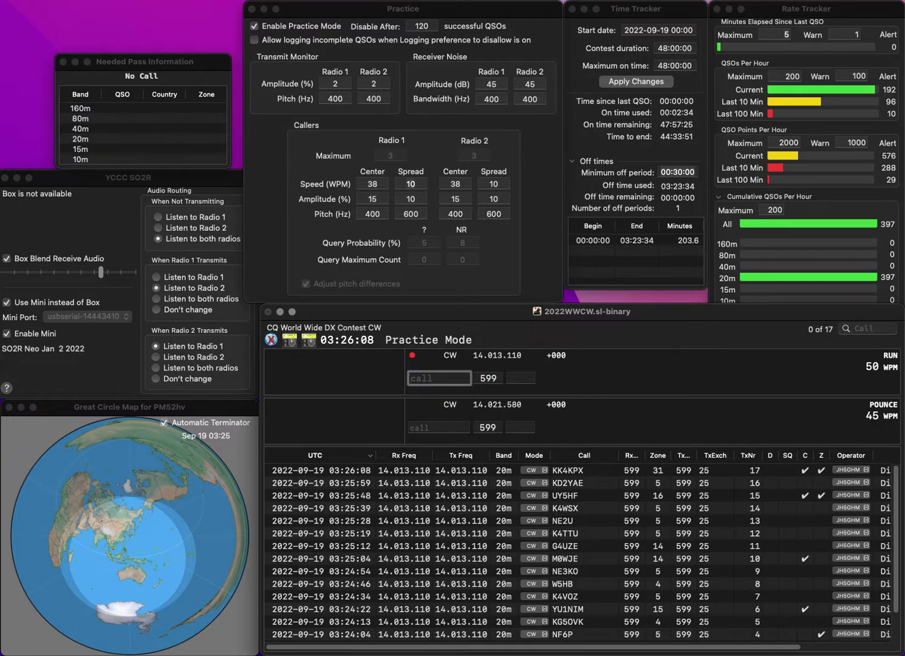
# - Log a Run radio contact with call DF6VI and received zone 14
pyautogui.write('DF6VI')
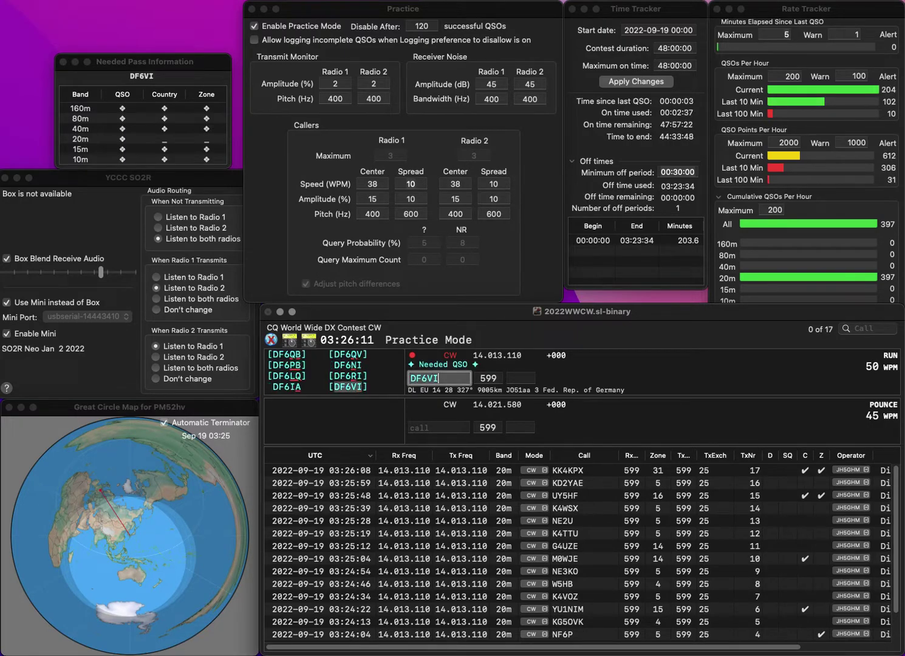
pyautogui.press('space')
pyautogui.write('14')
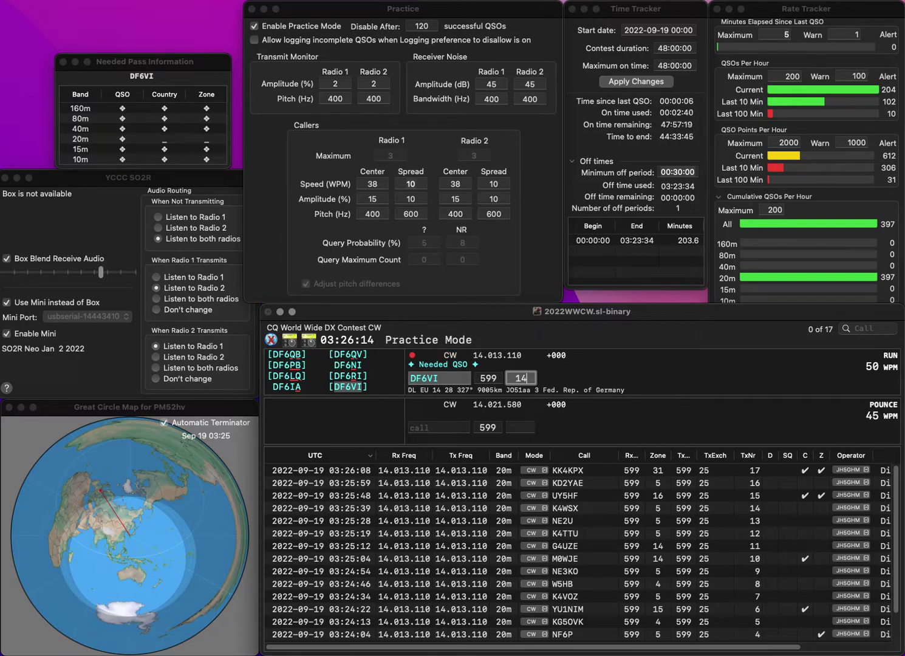
pyautogui.press('Return')
pyautogui.write('U')
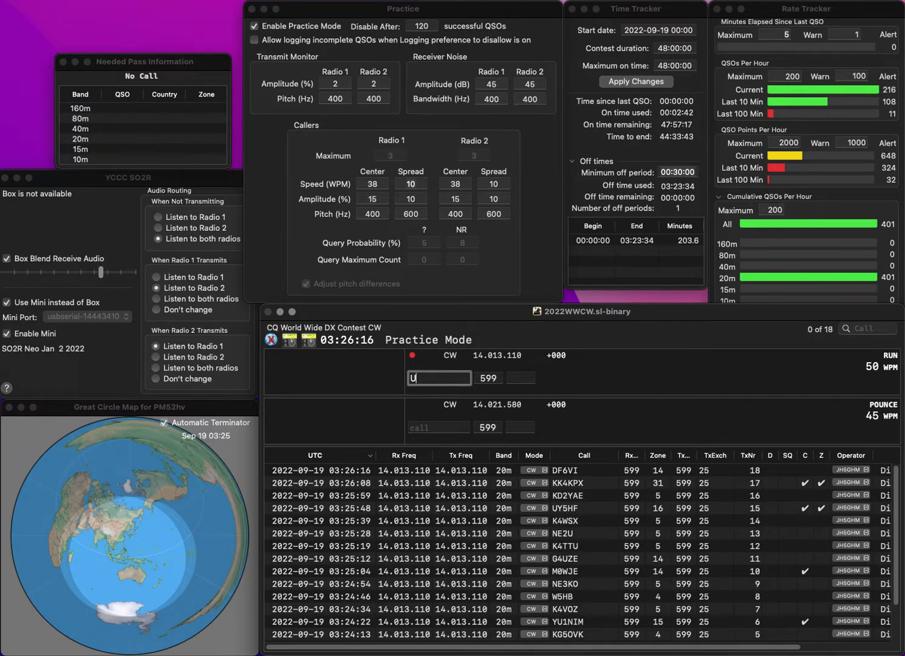
pyautogui.write('A3LMR/P')
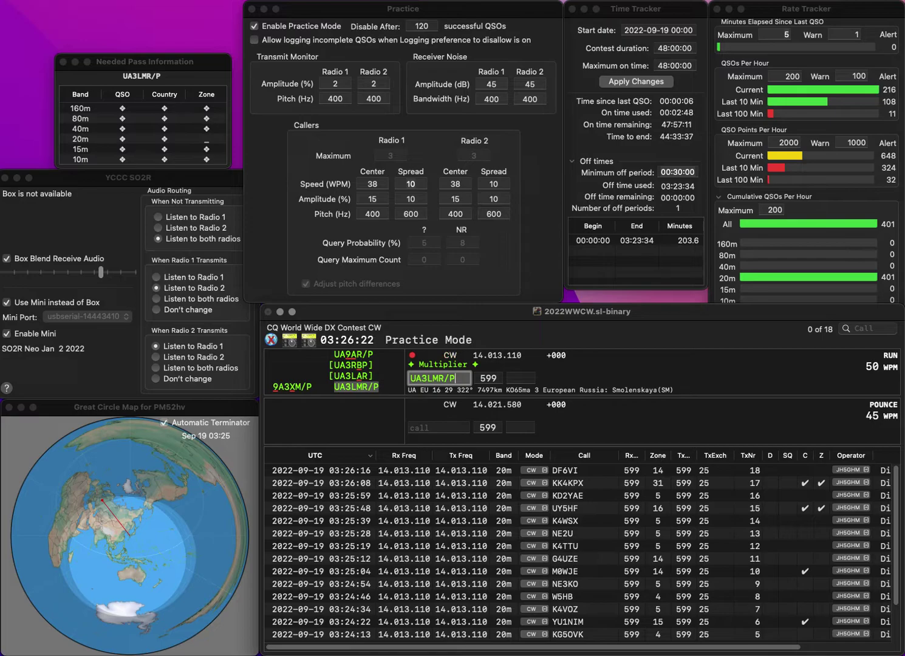
pyautogui.press('Return')
pyautogui.press('Return')
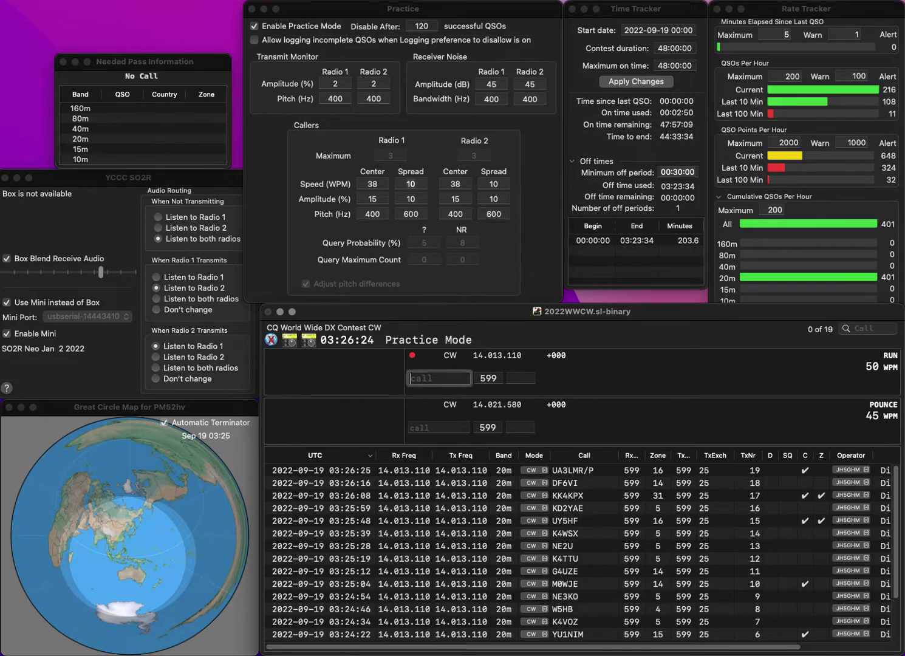
pyautogui.write('F')
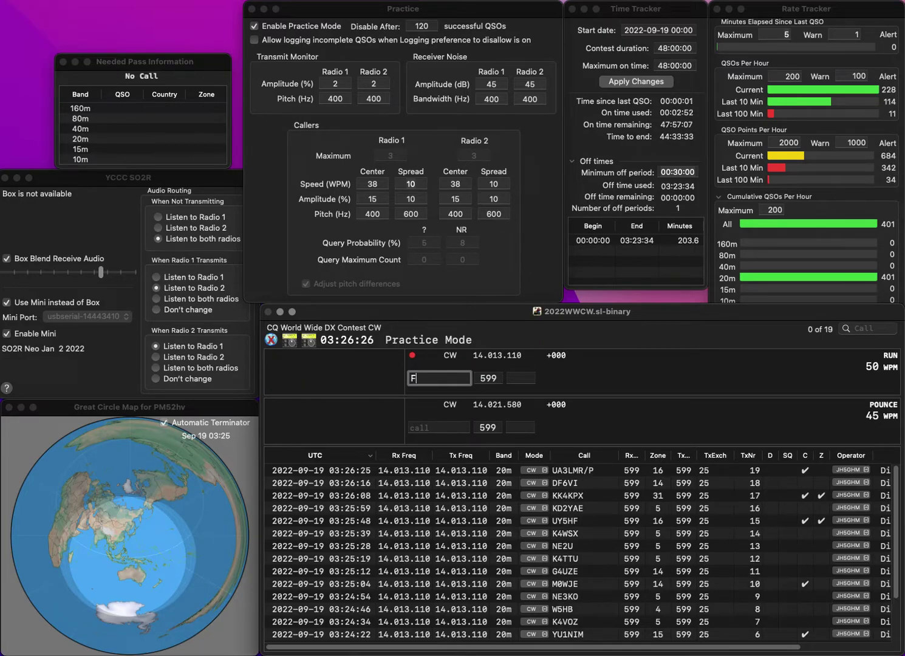
pyautogui.write('8AAN')
pyautogui.press('Return')
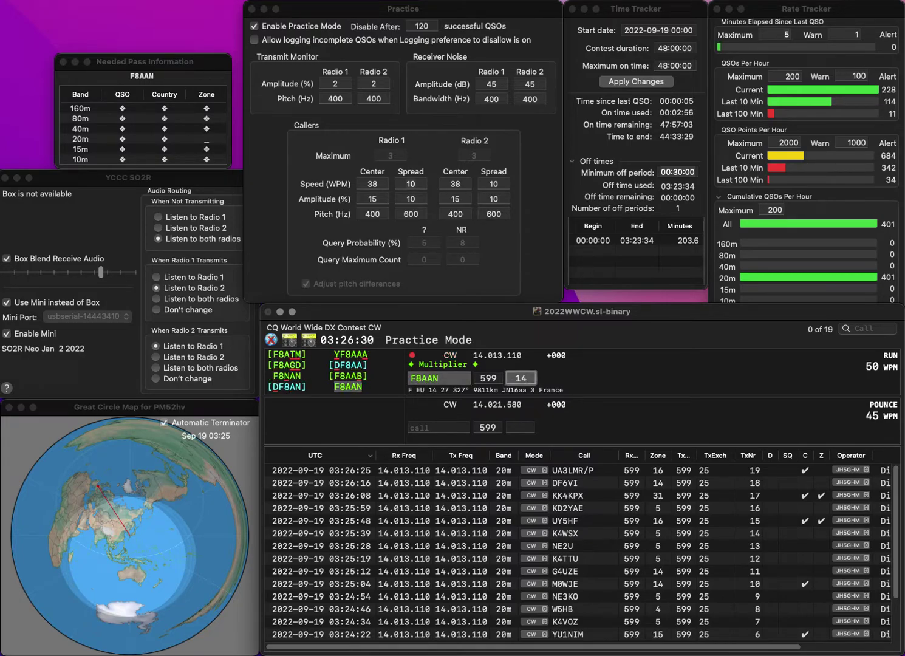
pyautogui.press('Return')
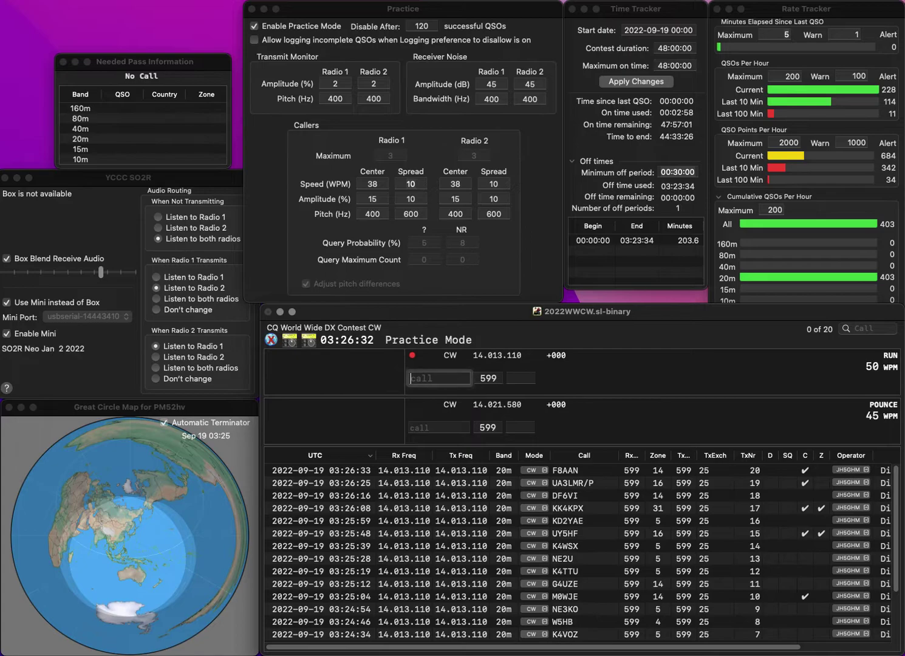
pyautogui.write('K4G')
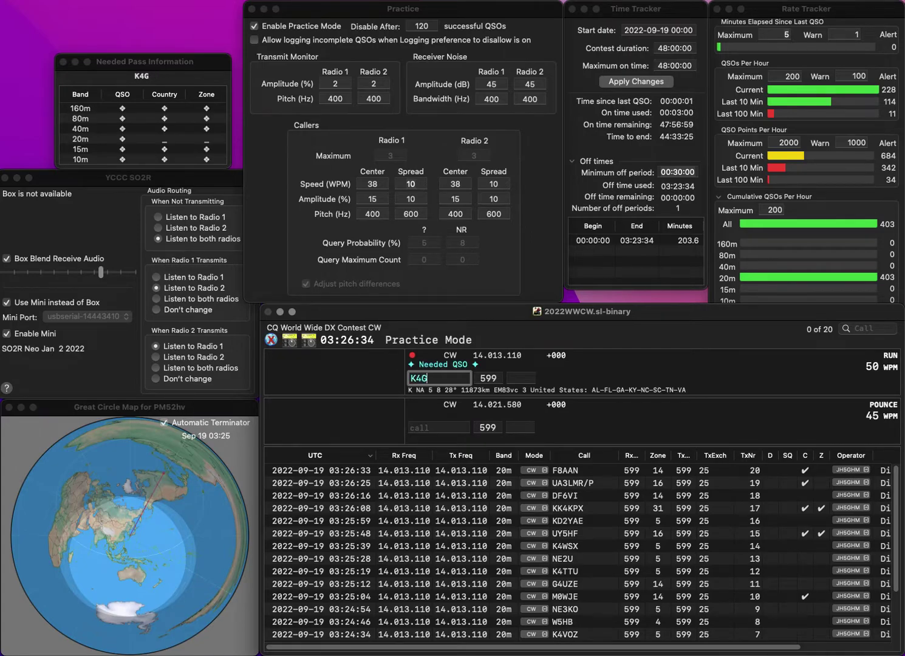
pyautogui.write('HC')
pyautogui.press('Return')
pyautogui.write('5')
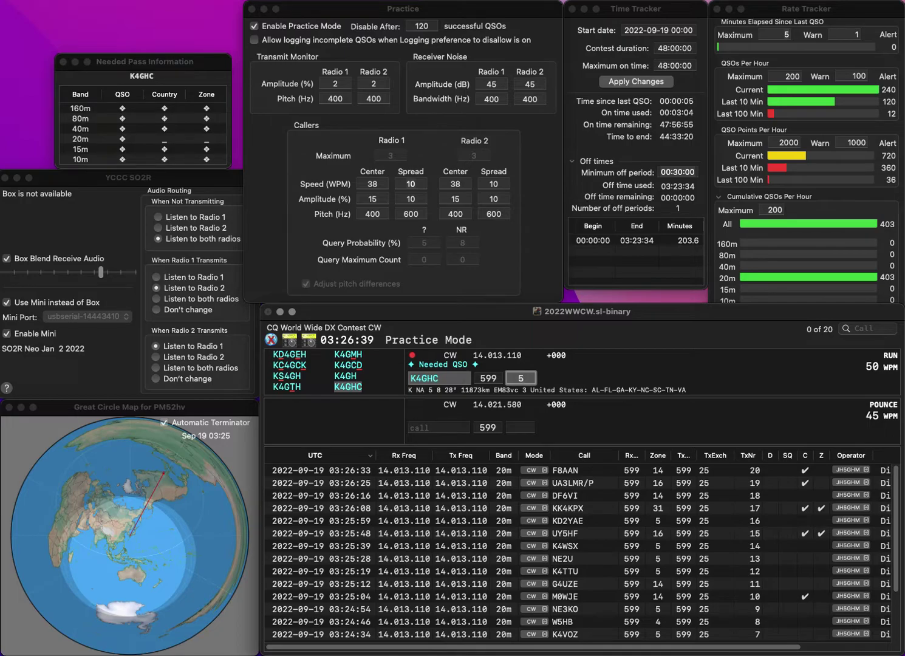
pyautogui.press('Return')
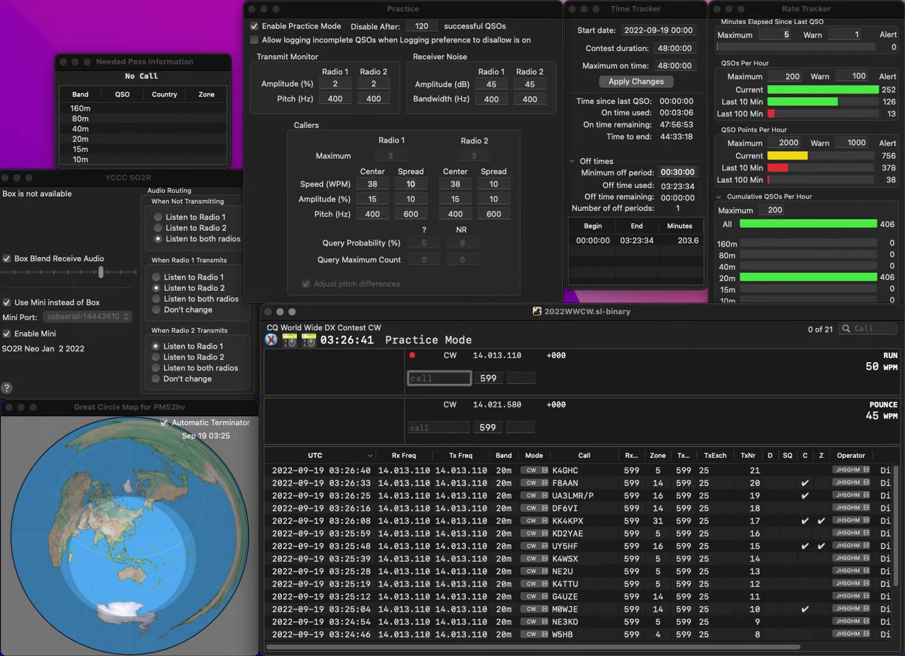
# - Log a Run radio contact with call RD1T and received zone 16
pyautogui.write('RD1T')
pyautogui.press('space')
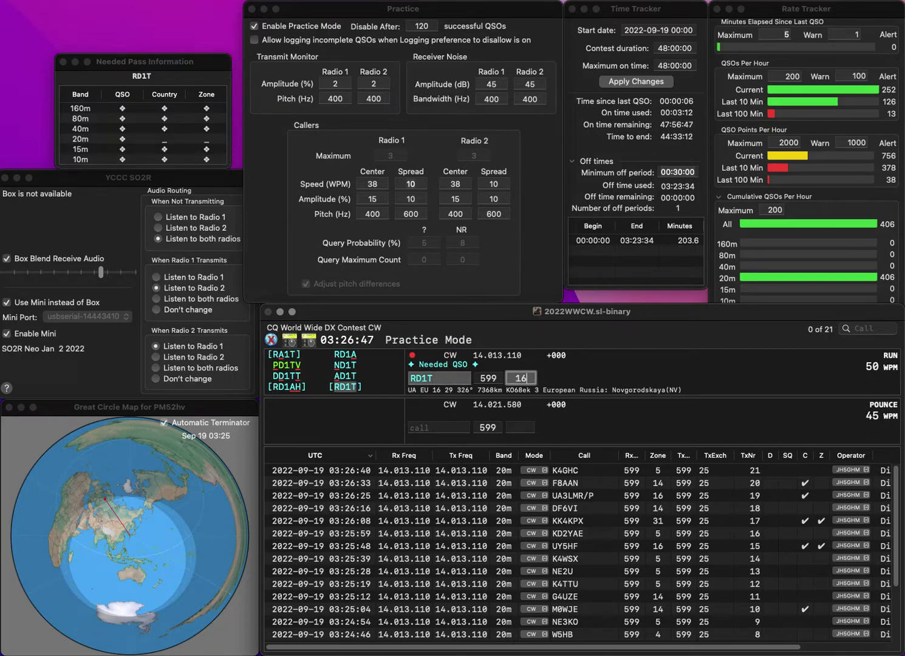
pyautogui.press('Return')
# - Log a Run radio contact with call R3DG and received zone 16
pyautogui.write('R3DG')
pyautogui.press('Return')
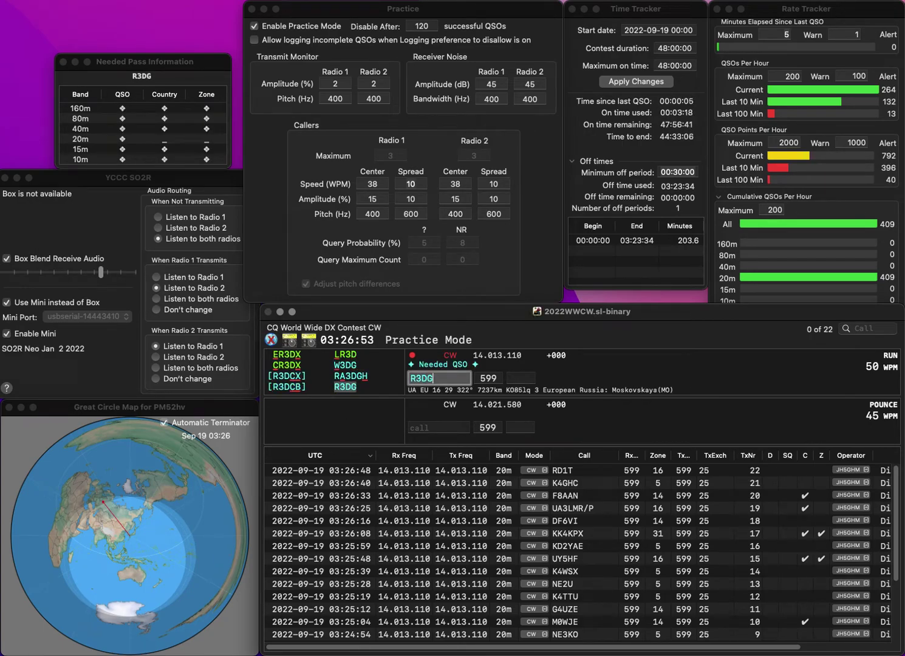
pyautogui.press('Tab')
pyautogui.write('16')
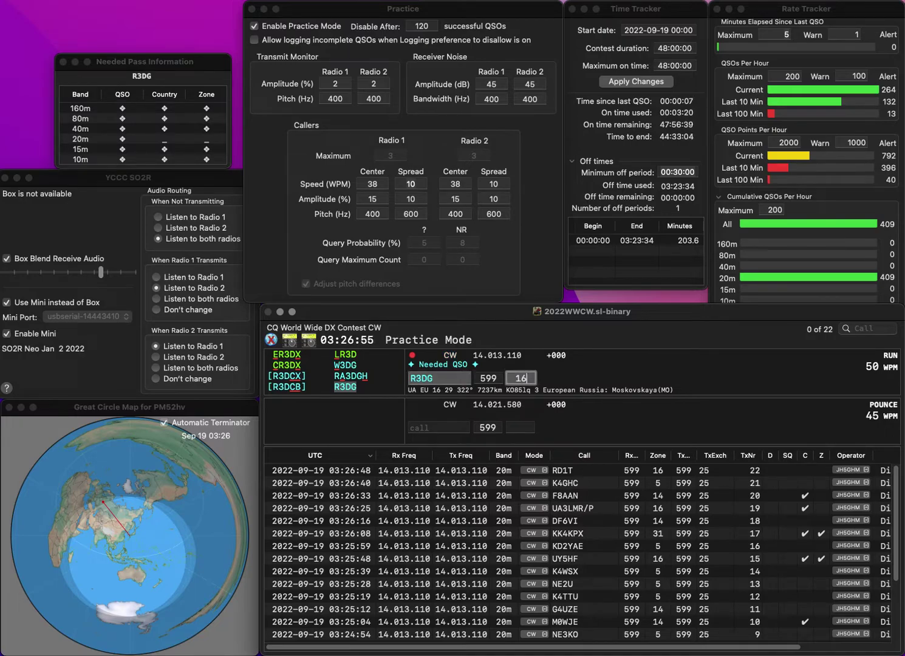
pyautogui.press('Return')
pyautogui.write('K5WSC')
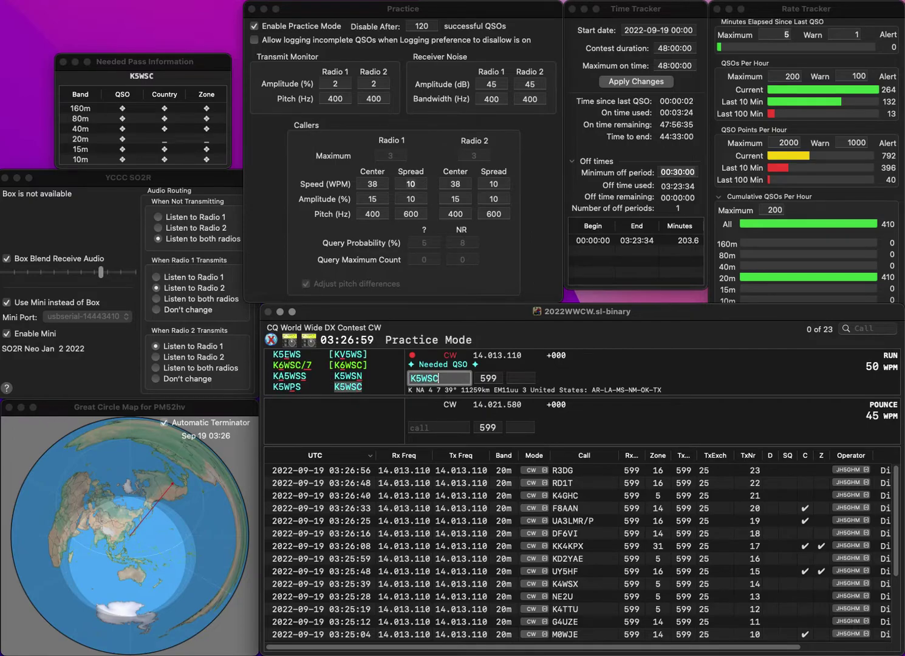
pyautogui.press('Tab')
pyautogui.write('4')
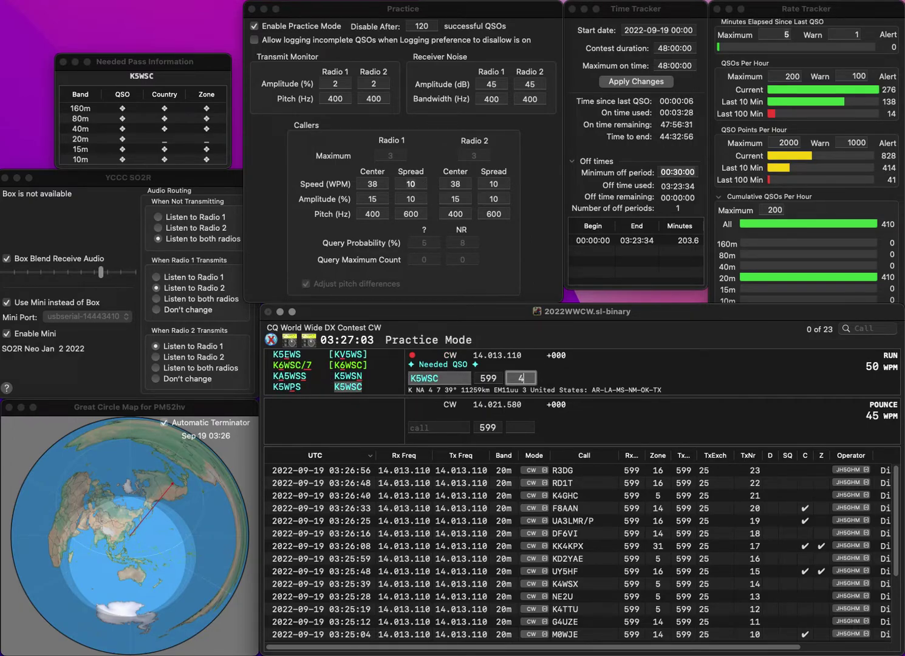
pyautogui.press('Return')
pyautogui.write('K7DBN')
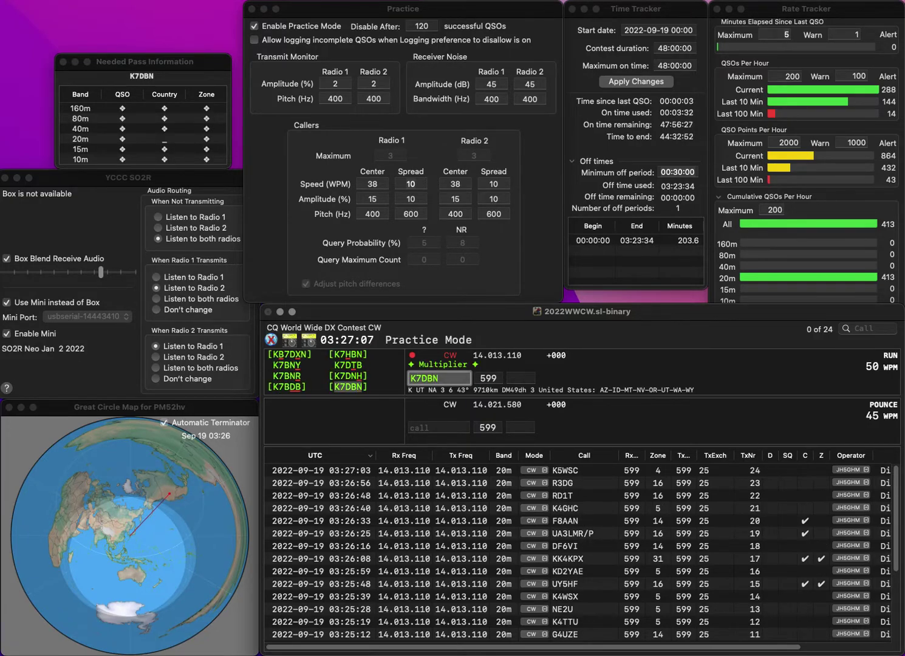
pyautogui.press('space')
pyautogui.write('3')
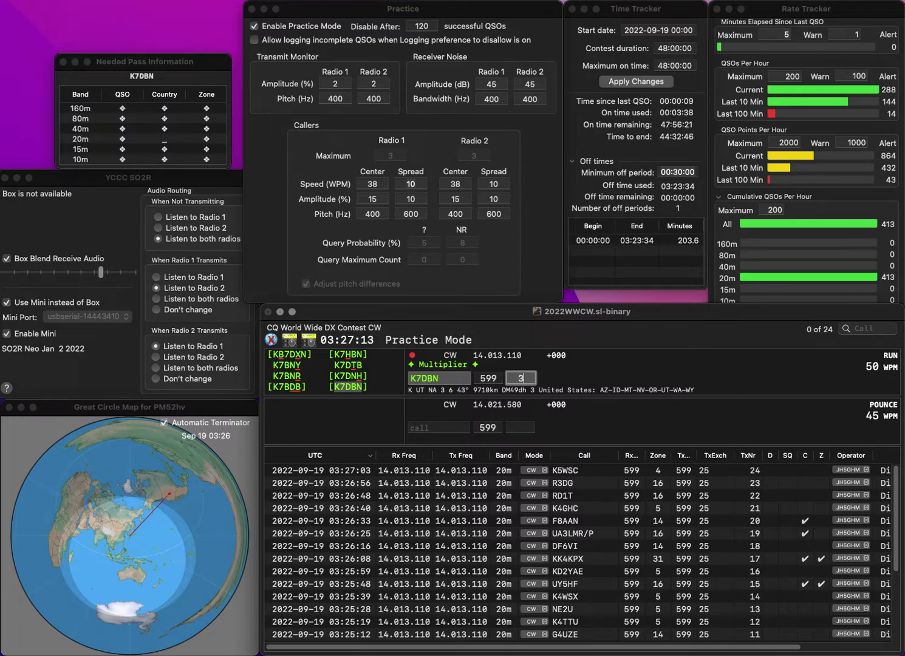
pyautogui.press('Return')
pyautogui.write('K4AEN')
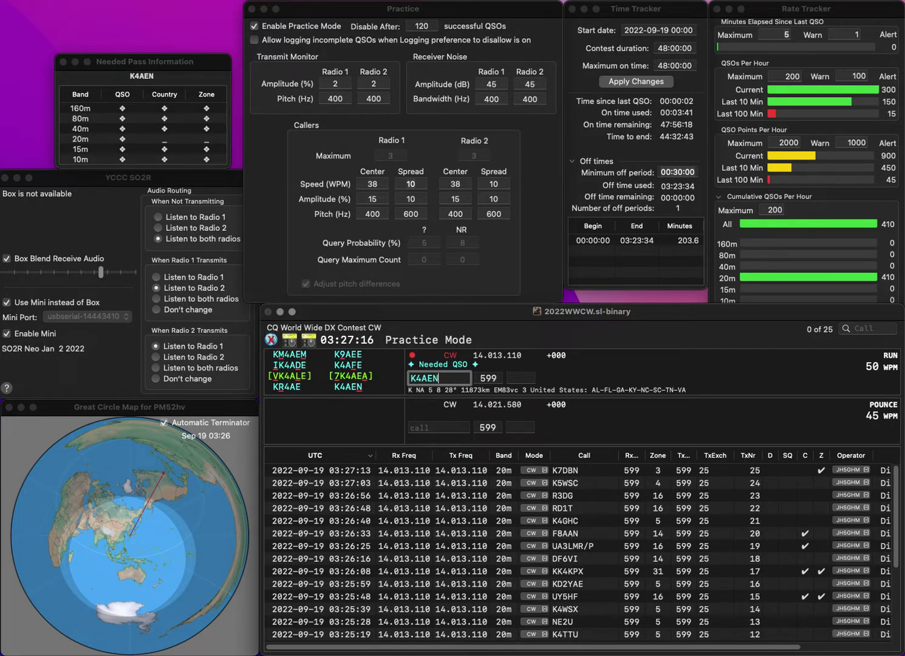
pyautogui.press('Return')
pyautogui.write('5')
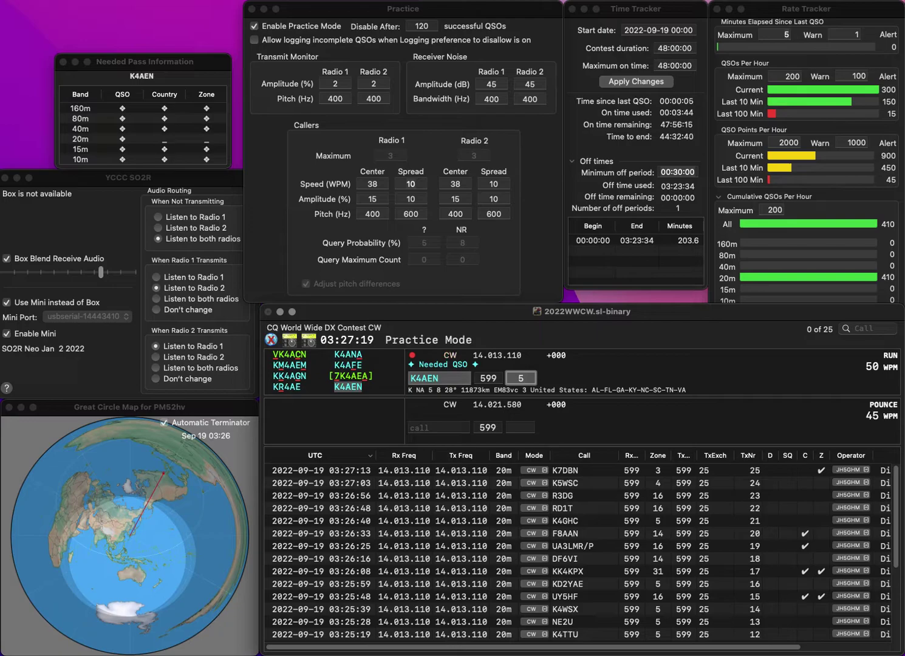
pyautogui.press('Return')
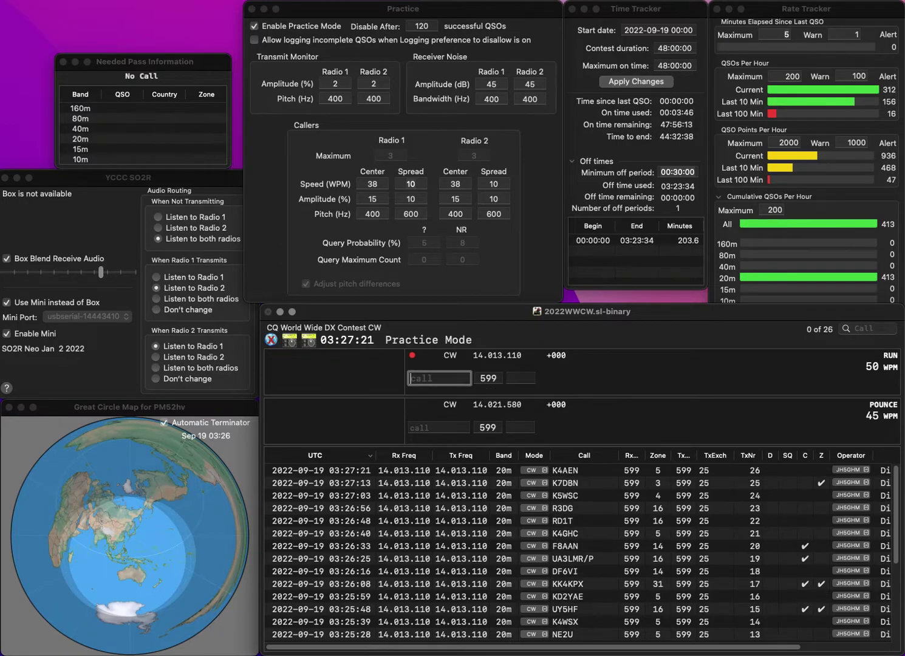
pyautogui.write('PE1F')
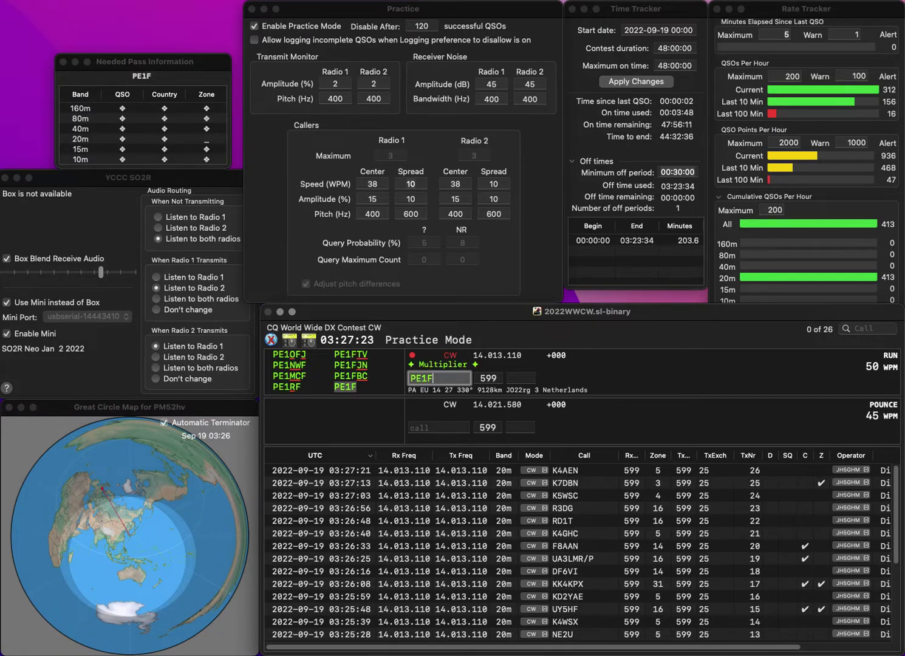
pyautogui.press('space')
pyautogui.write('14')
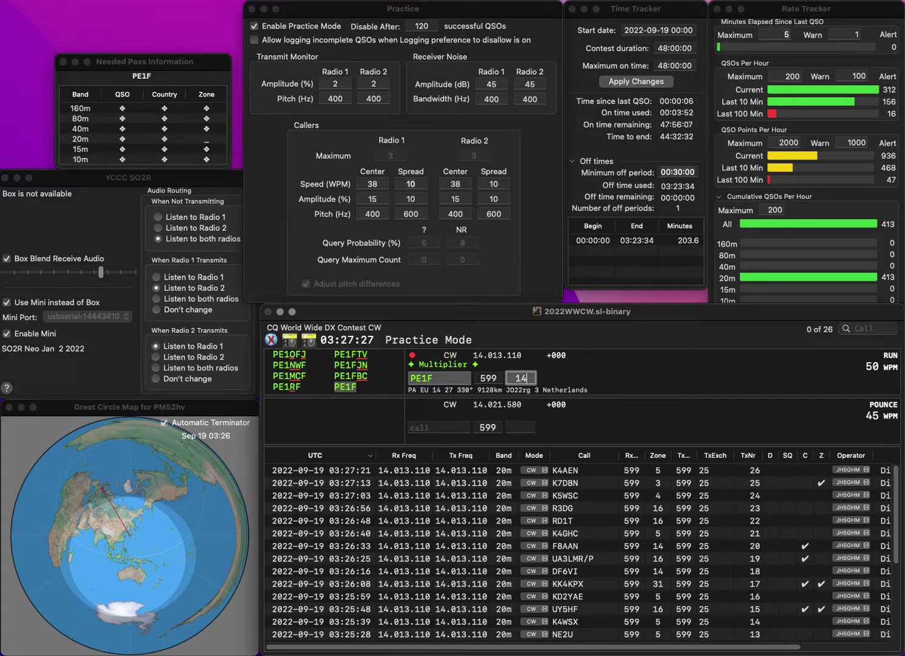
pyautogui.press('Return')
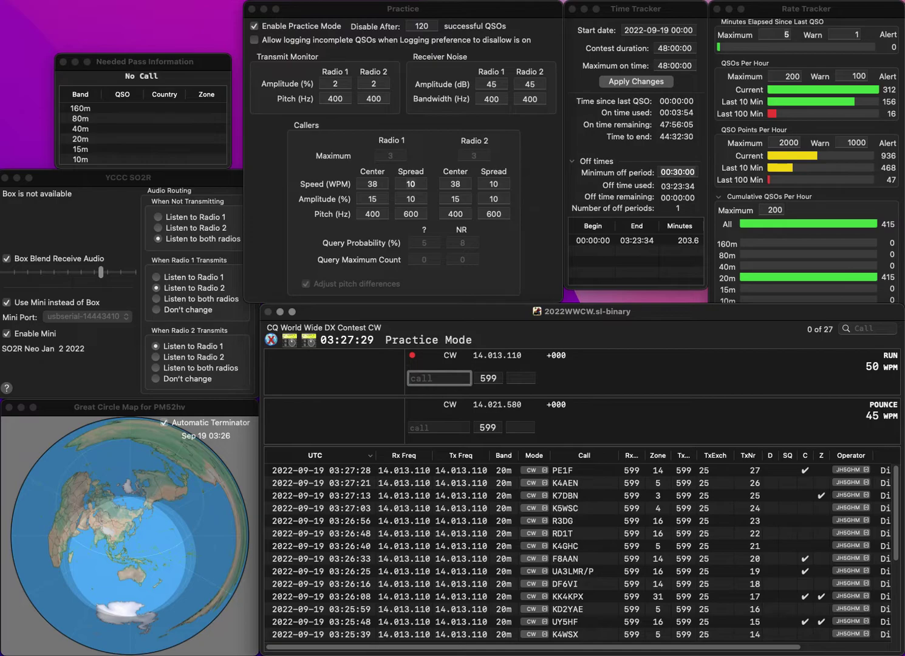
# - Log a Run radio contact with call SG6T and received zone 14
pyautogui.write('6T')
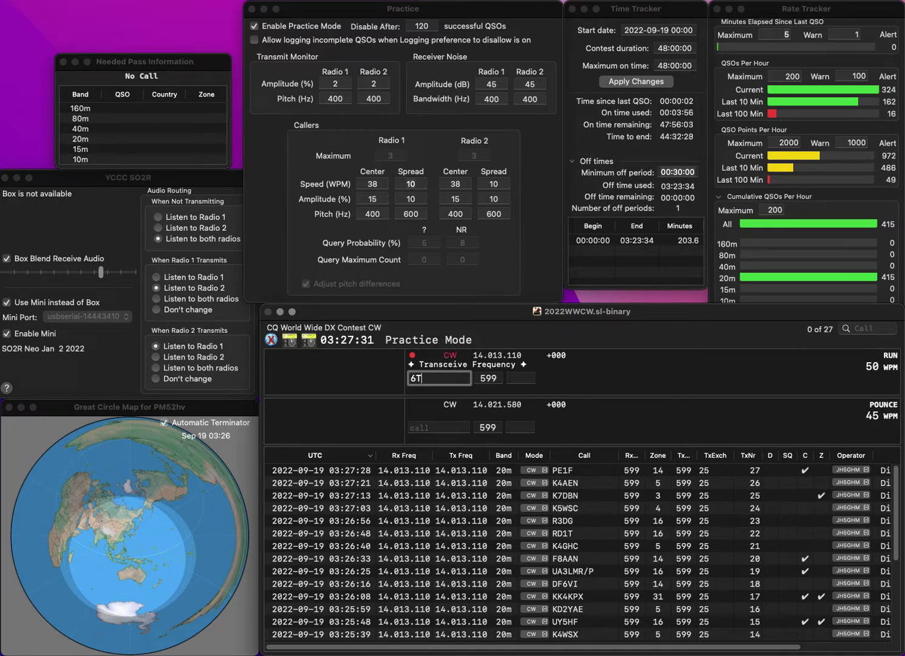
pyautogui.write('SG')
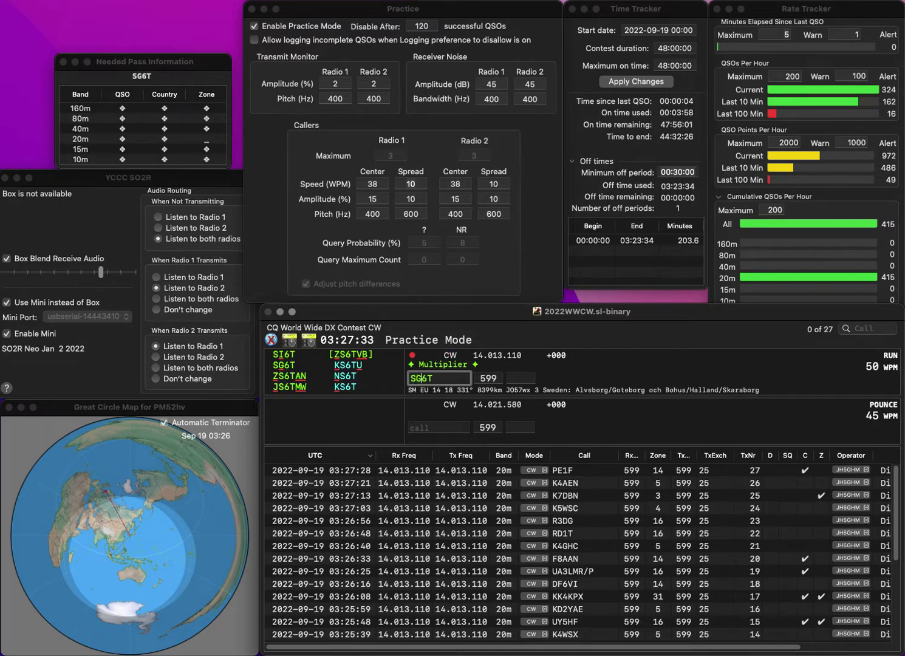
pyautogui.press('Tab')
pyautogui.write('14')
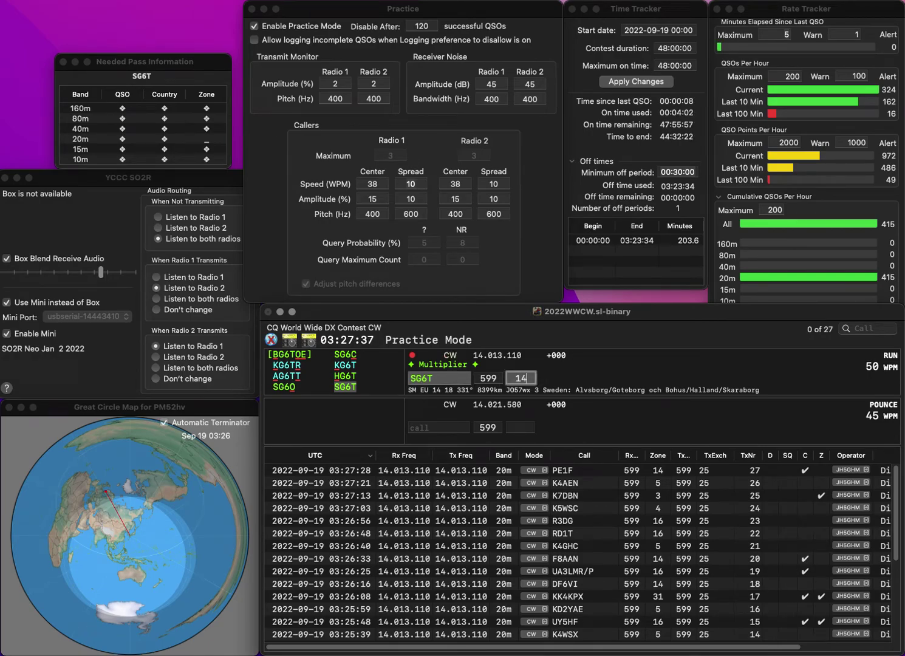
pyautogui.press('Return')
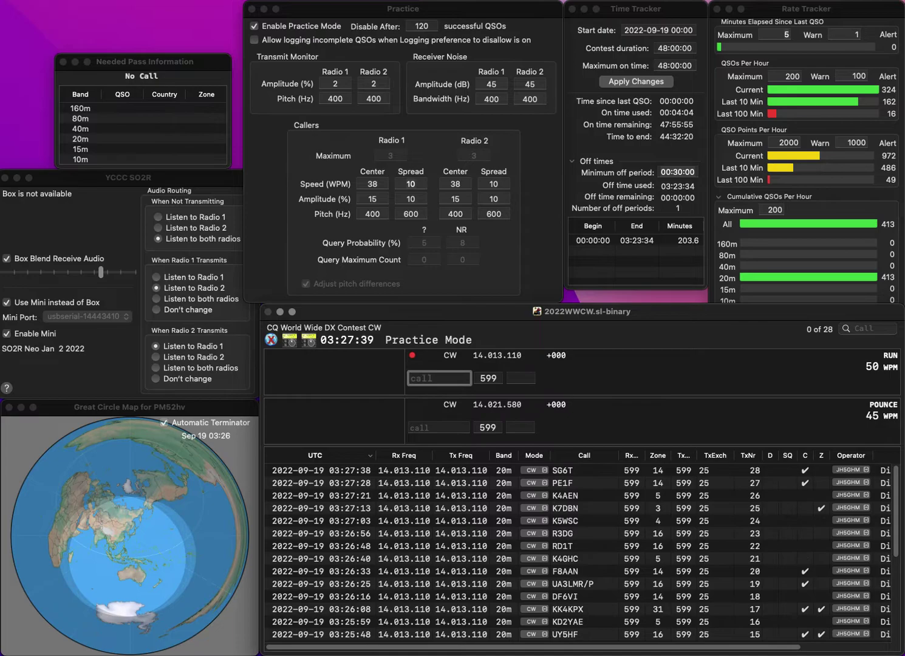
pyautogui.write('LU8ADX')
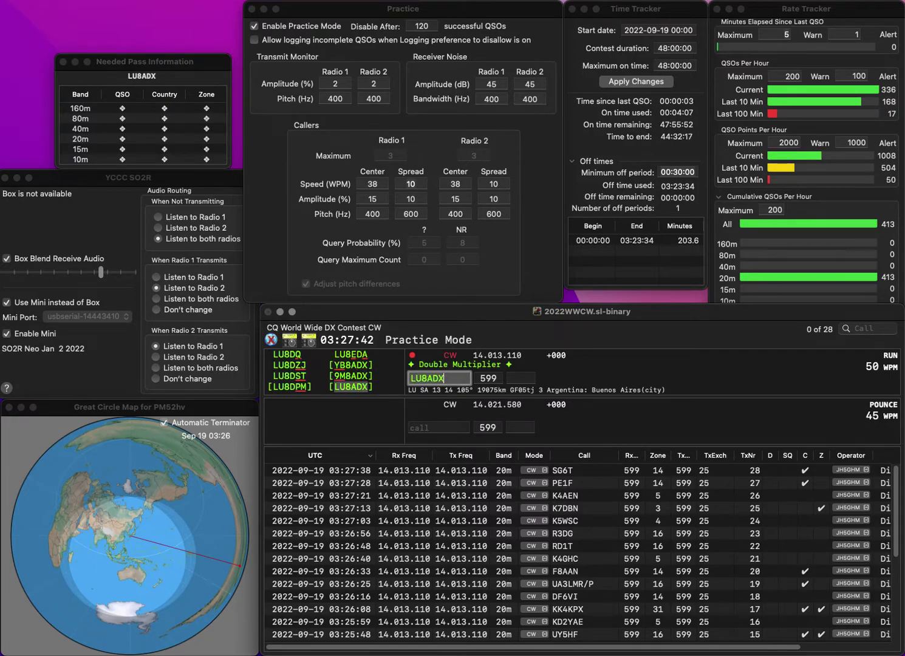
pyautogui.press('space')
pyautogui.write('13')
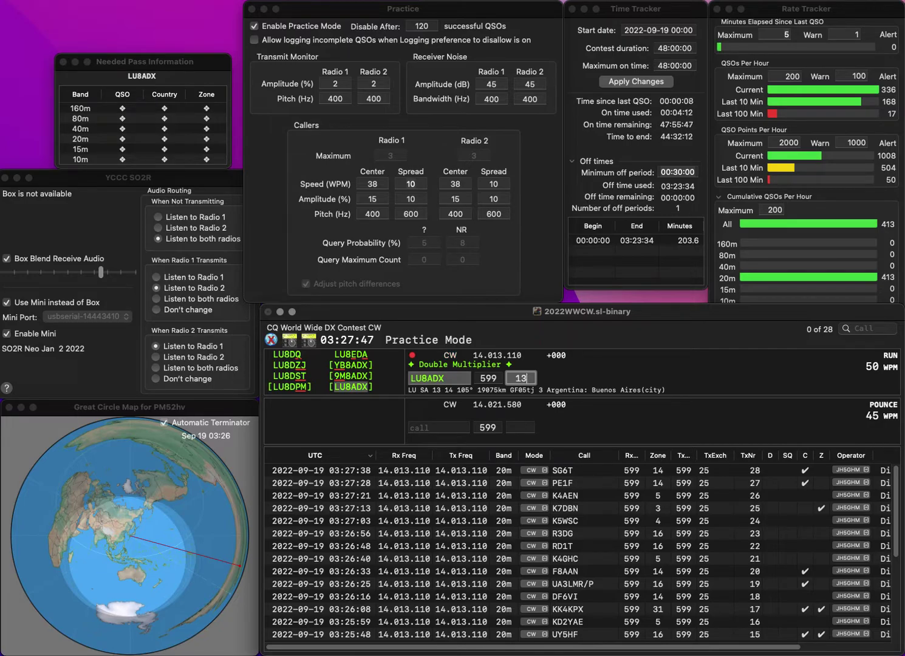
pyautogui.press('Return')
pyautogui.write('WB7GR')
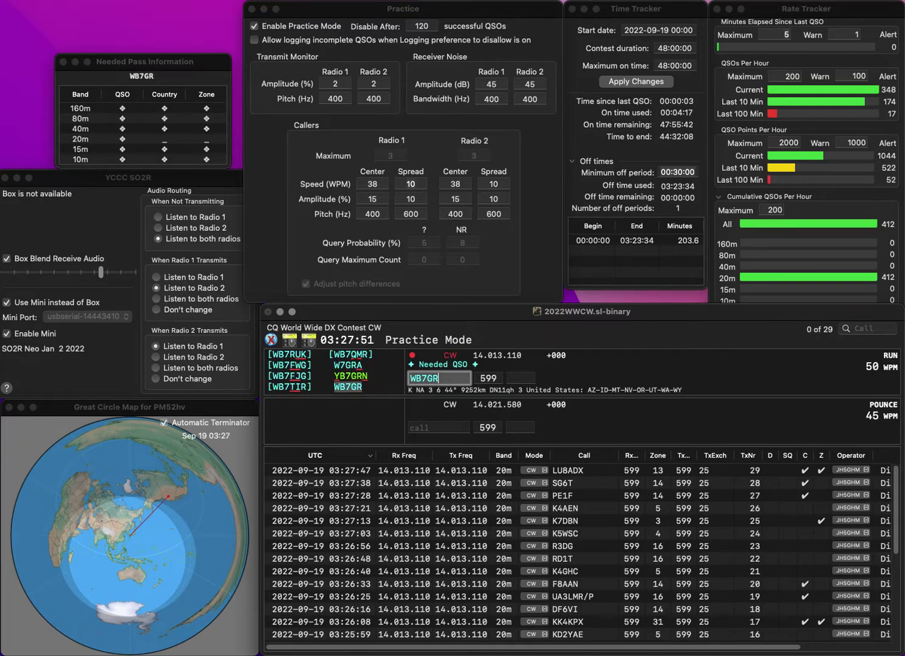
pyautogui.press('space')
pyautogui.write('3')
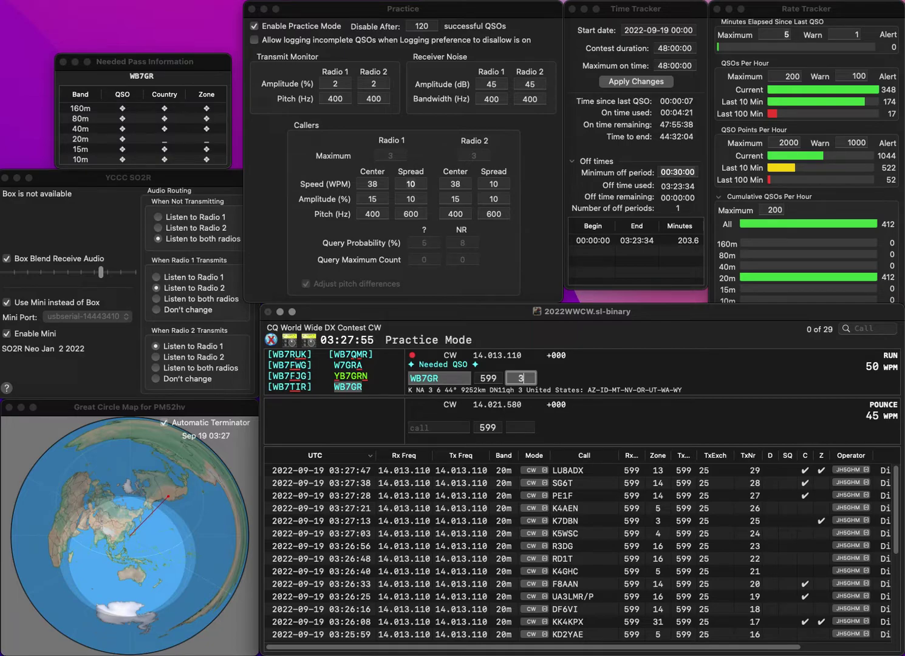
pyautogui.press('Return')
pyautogui.write('K8AZ')
pyautogui.press('Return')
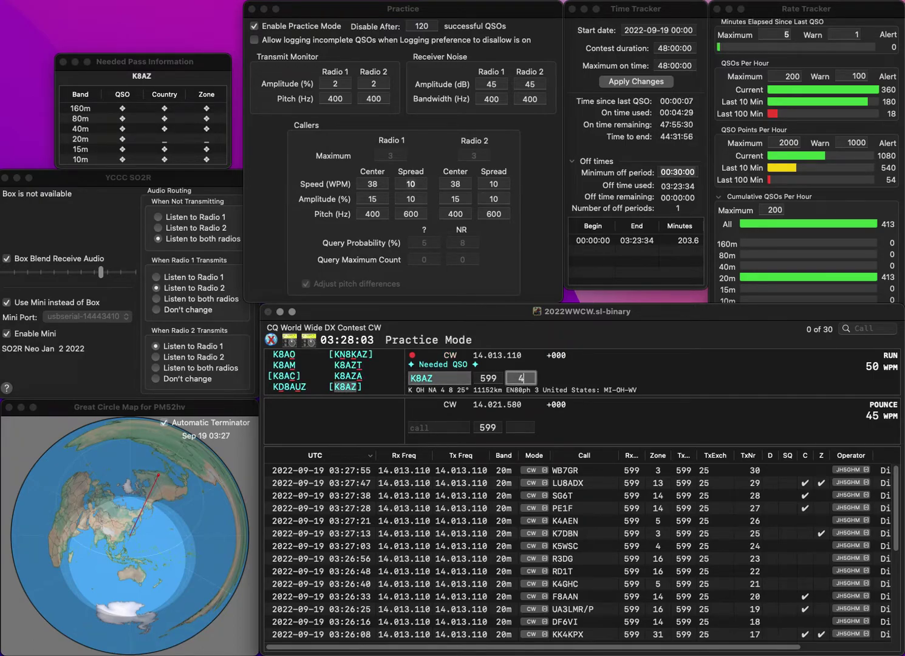
pyautogui.press('Return')
pyautogui.write('G4KAF')
pyautogui.press('space')
pyautogui.press('Tab')
pyautogui.press('Left')
pyautogui.press('BackSpace')
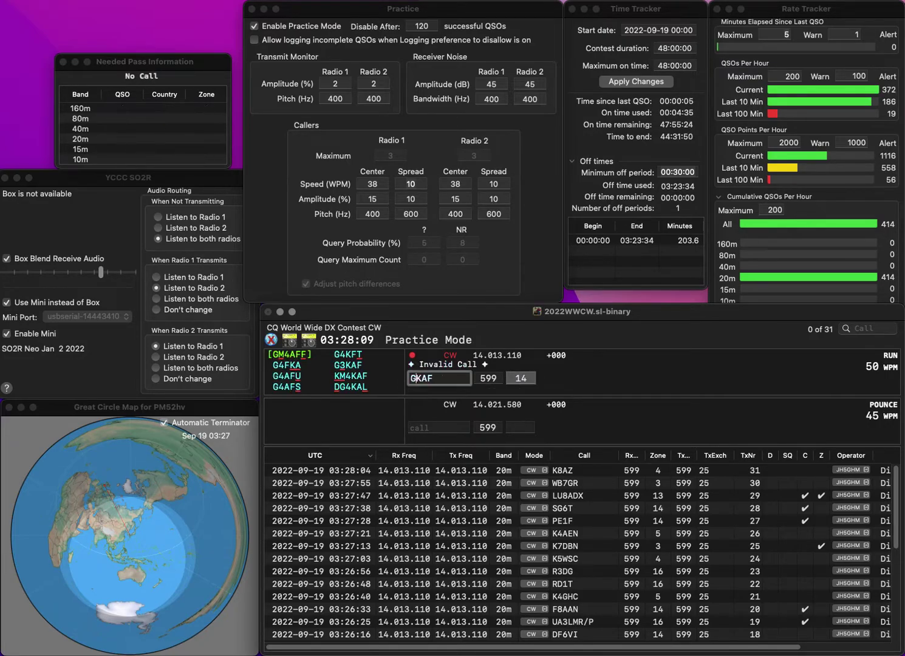
pyautogui.write('3')
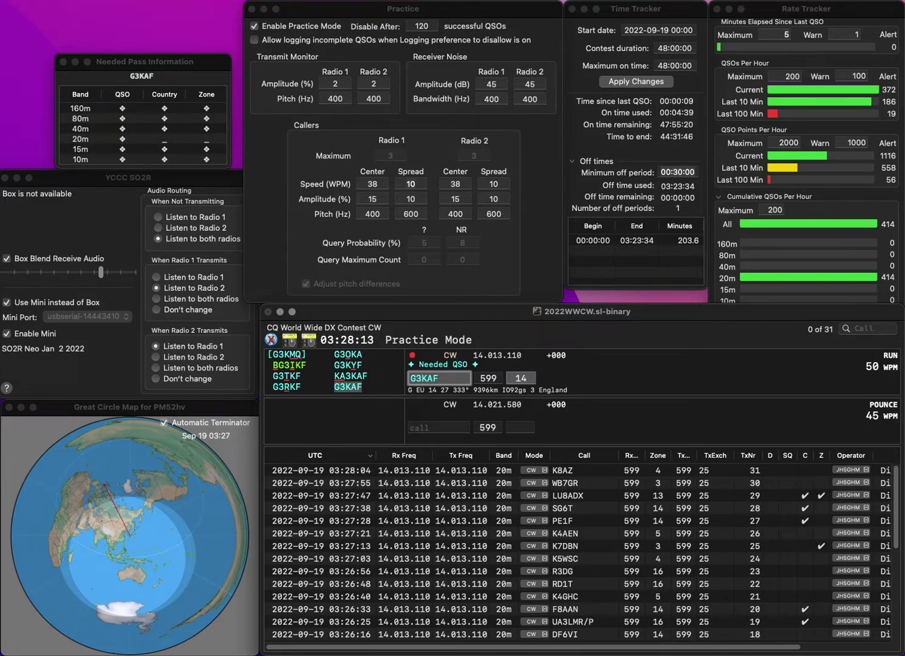
pyautogui.press('Tab')
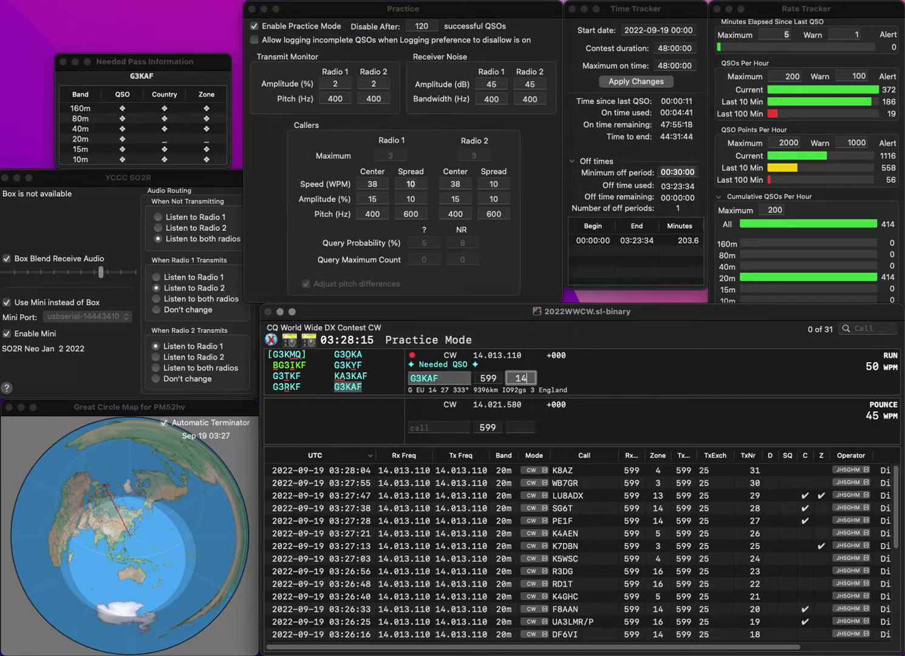
pyautogui.press('Return')
pyautogui.write('KI')
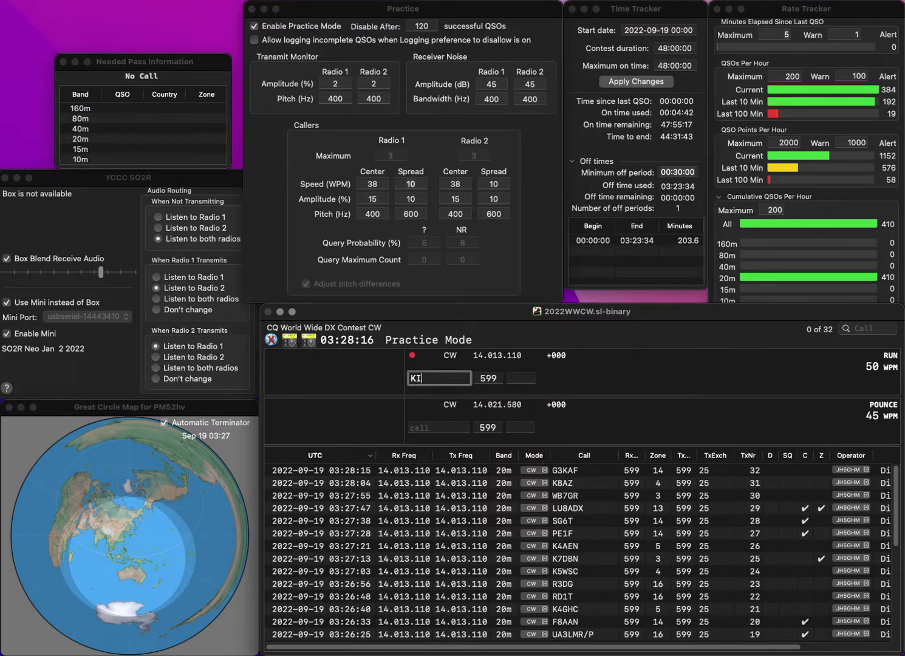
pyautogui.write('4EZC')
pyautogui.press('Tab')
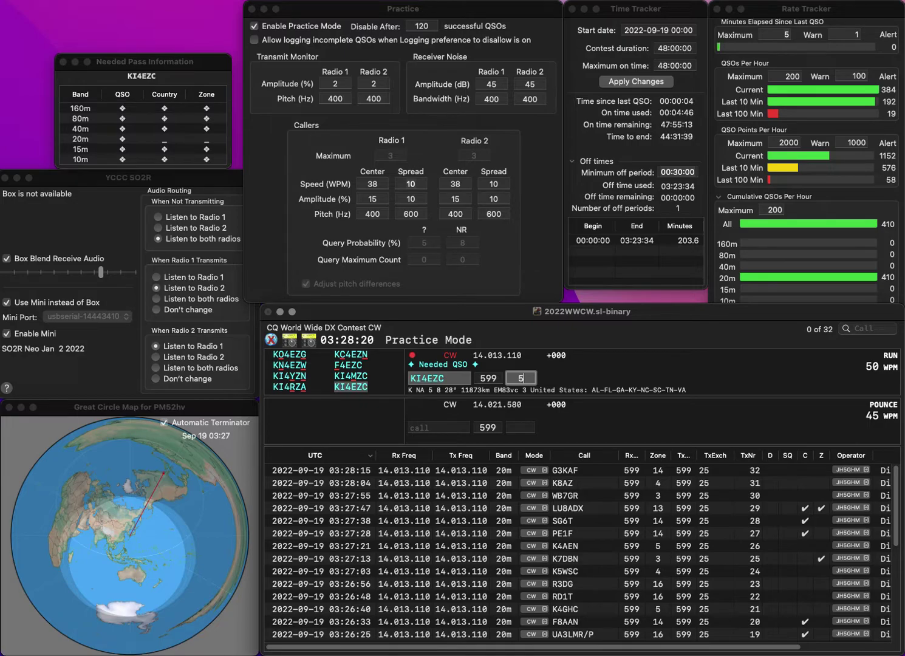
pyautogui.press('Return')
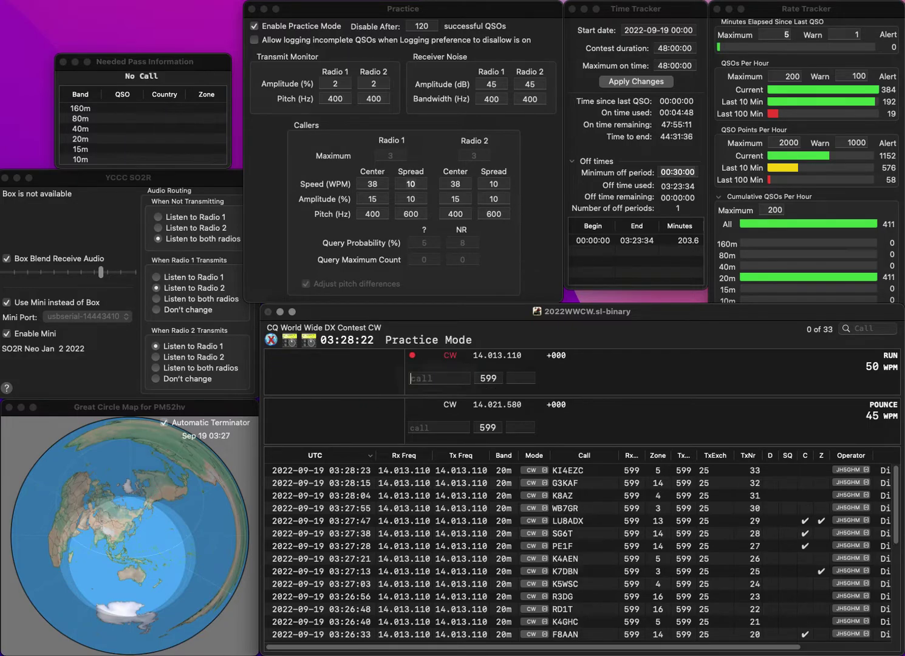
pyautogui.write('IK2')
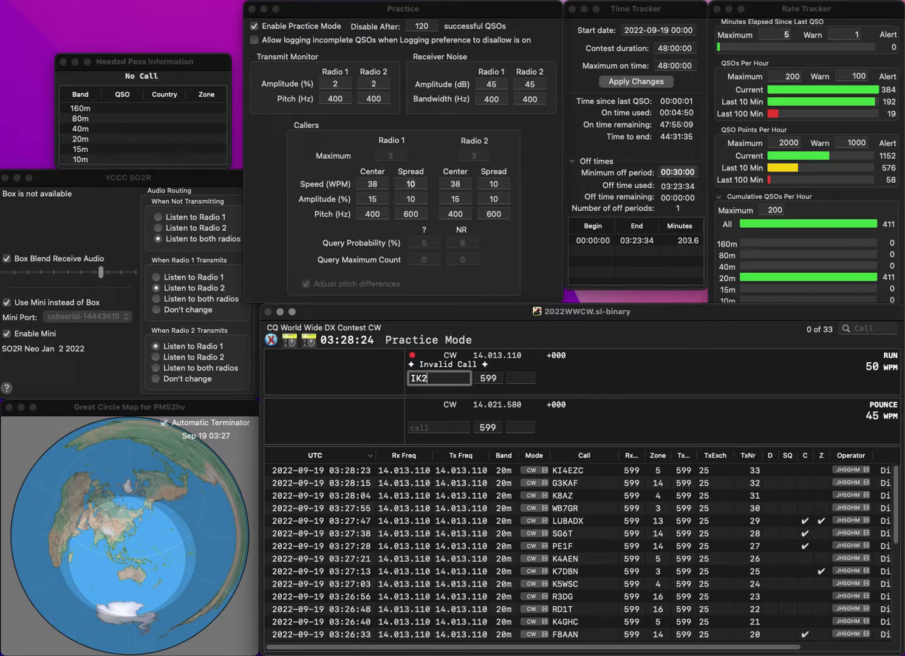
pyautogui.write('HMU')
pyautogui.press('Return')
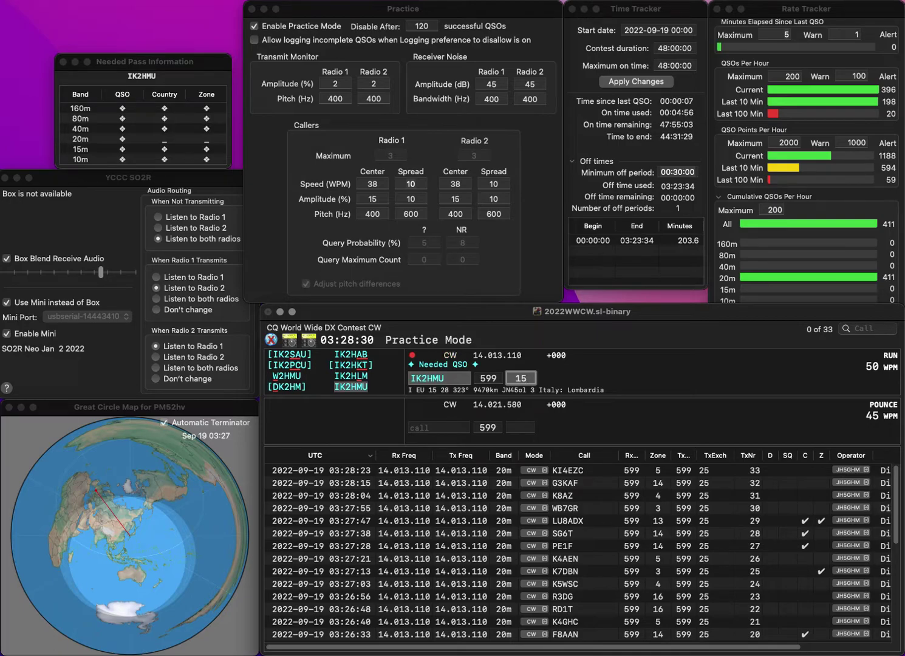
pyautogui.press('Return')
pyautogui.write('KC2HG')
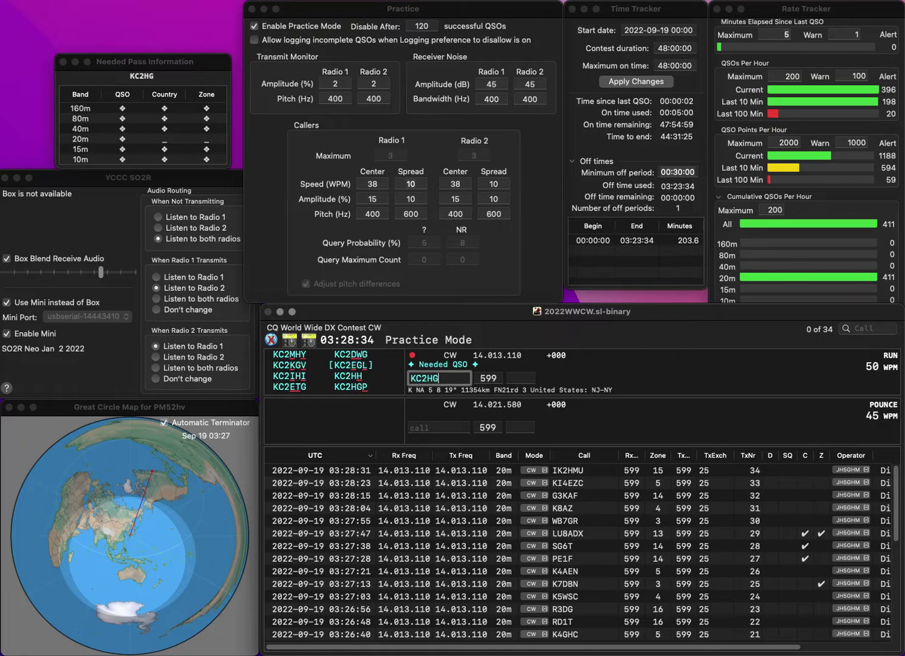
pyautogui.write('P')
pyautogui.press('Return')
pyautogui.write('5')
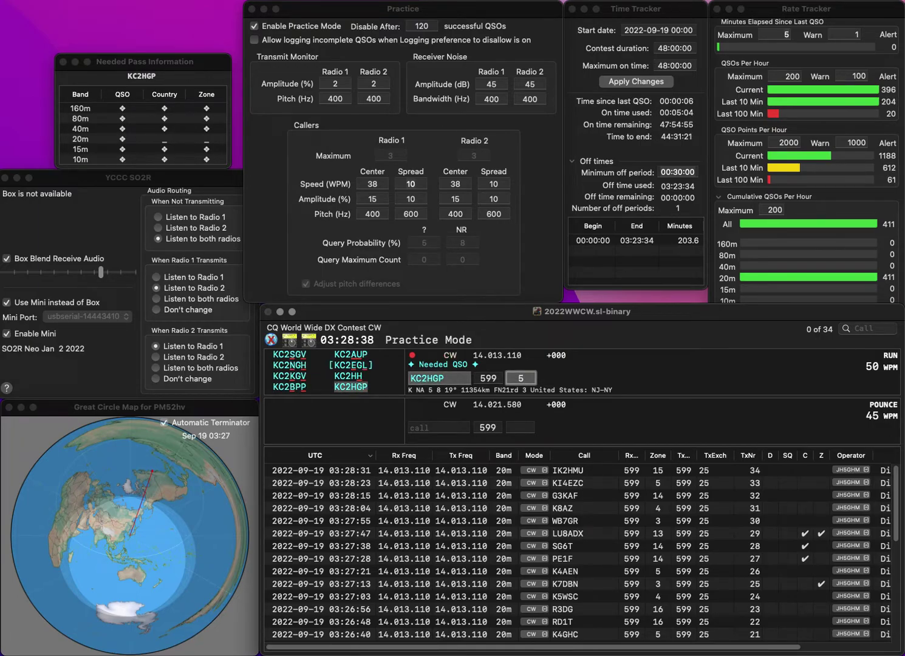
pyautogui.press('Return')
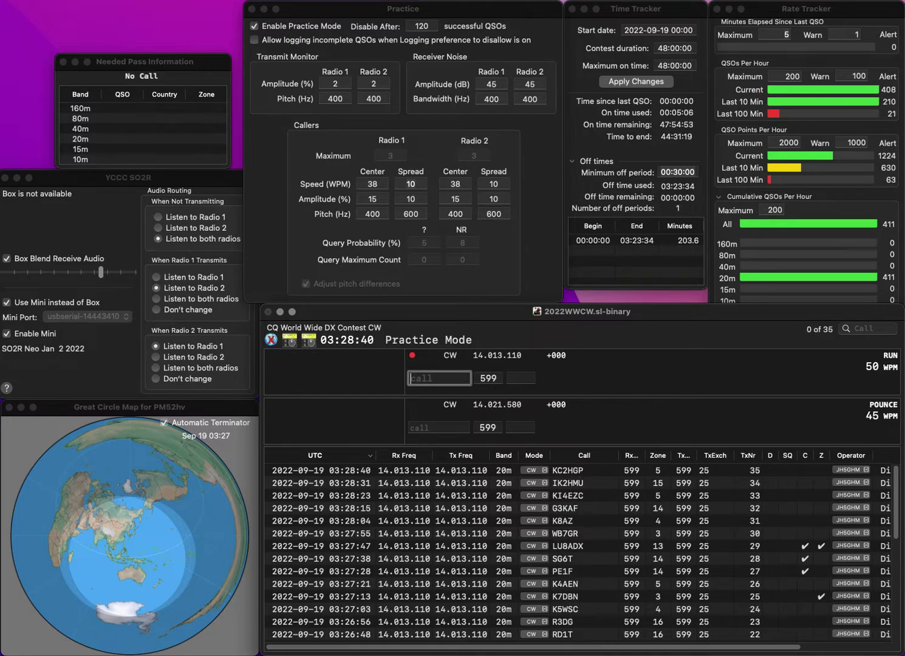
pyautogui.write('UA4YAD')
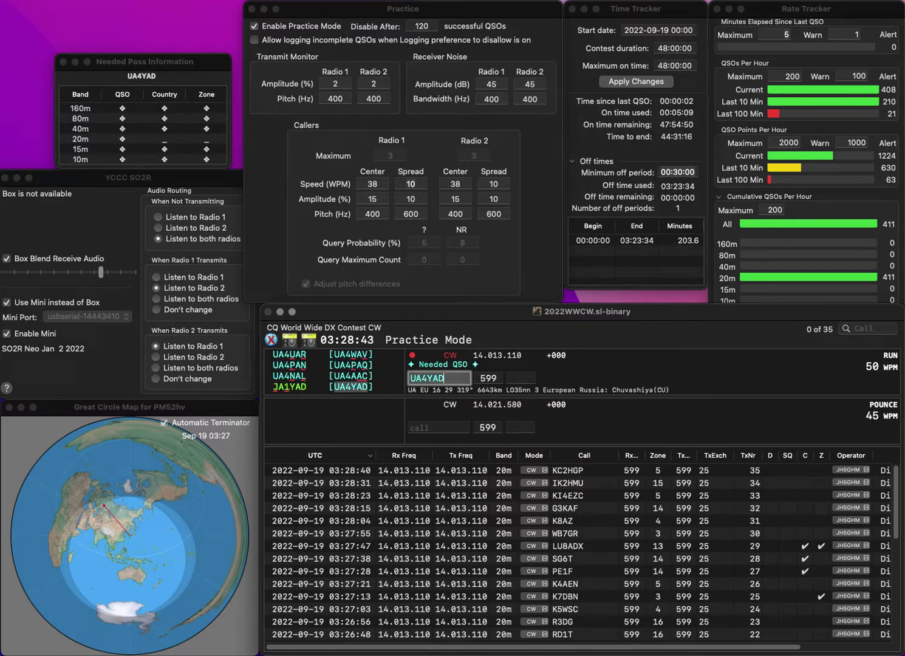
pyautogui.press('space')
pyautogui.write('16')
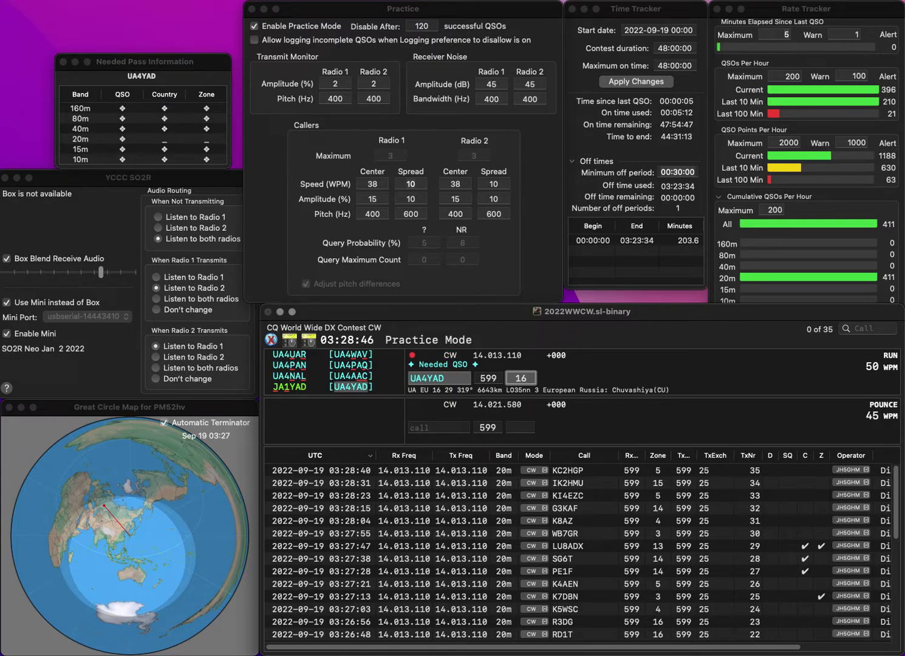
pyautogui.press('Return')
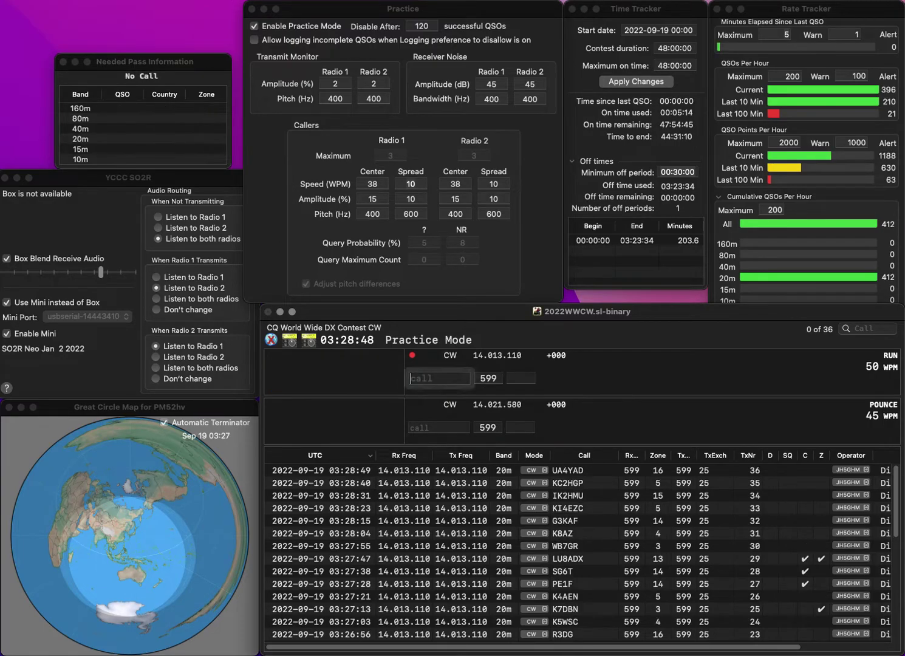
pyautogui.write('ES5YZ')
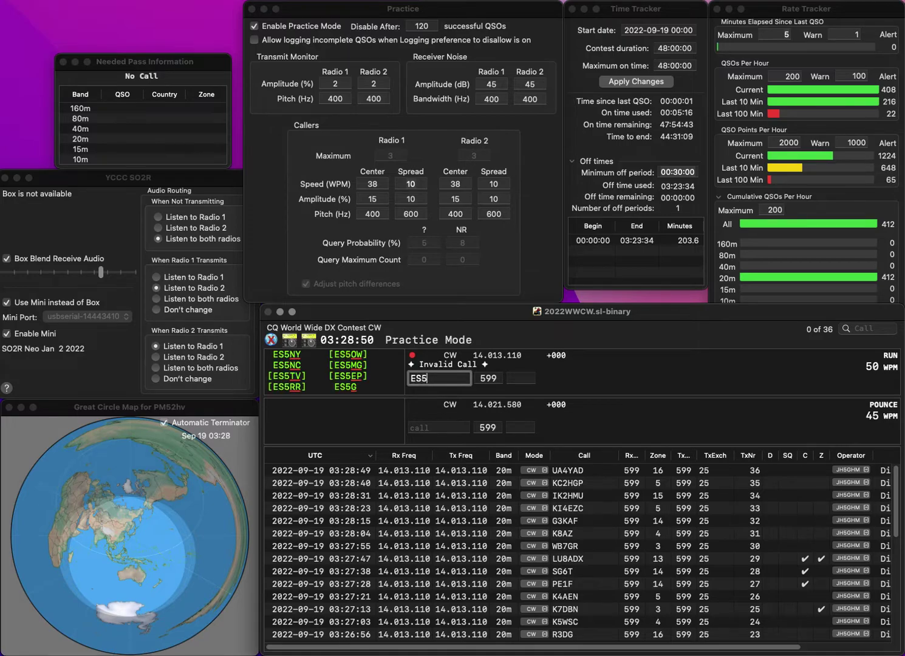
pyautogui.press('BackSpace')
pyautogui.write('G')
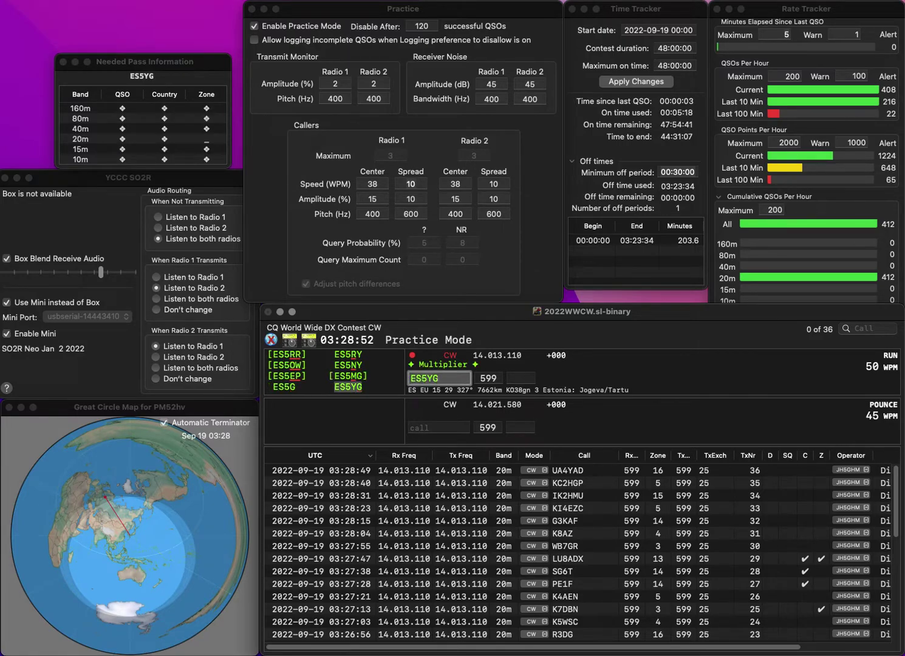
pyautogui.press('Tab')
pyautogui.write('15')
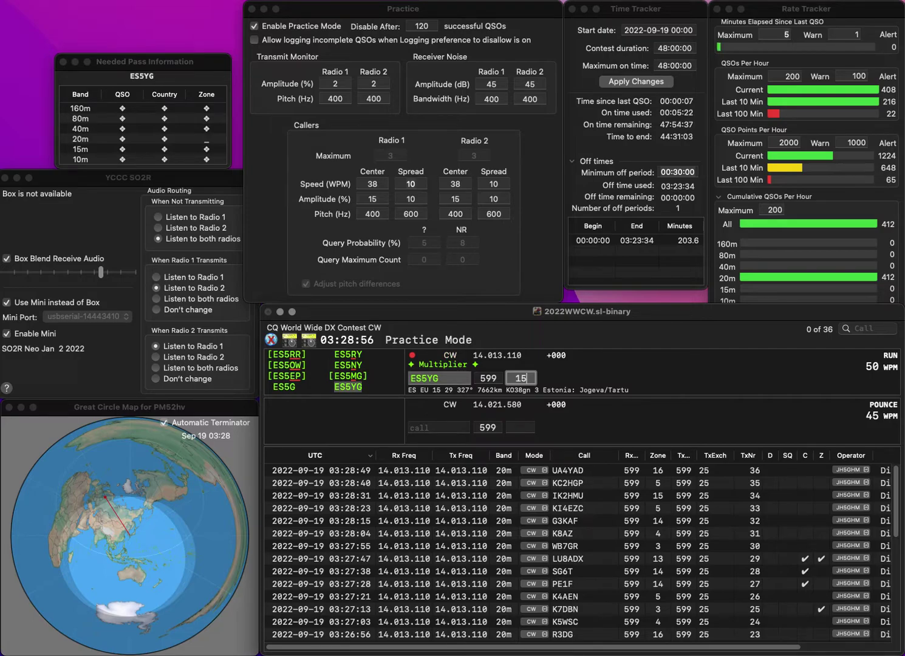
pyautogui.press('Return')
# - Log a Run radio contact with call R4IC and received zone 16
pyautogui.write('R')
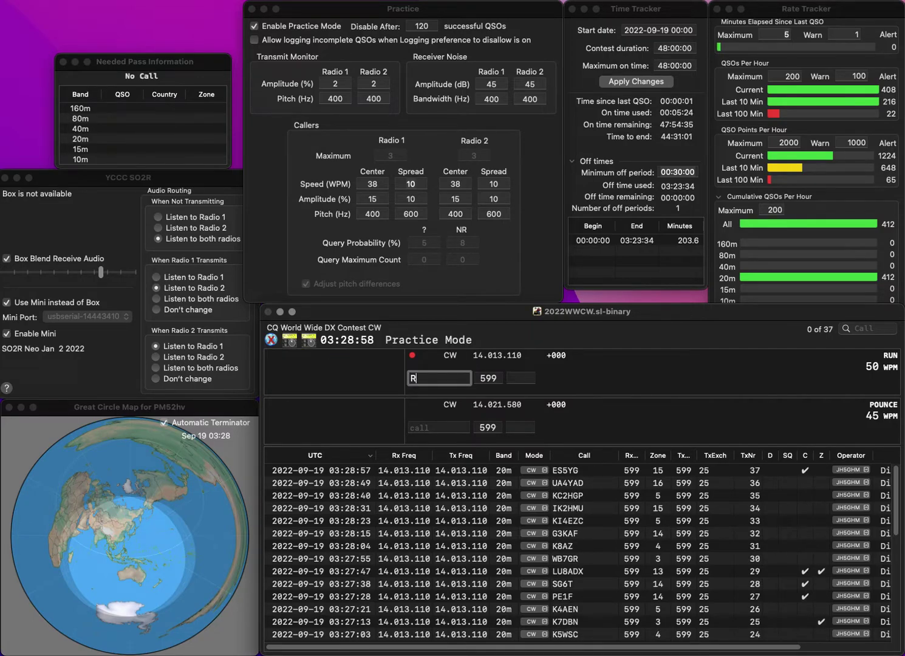
pyautogui.write('4IC')
pyautogui.press('Return')
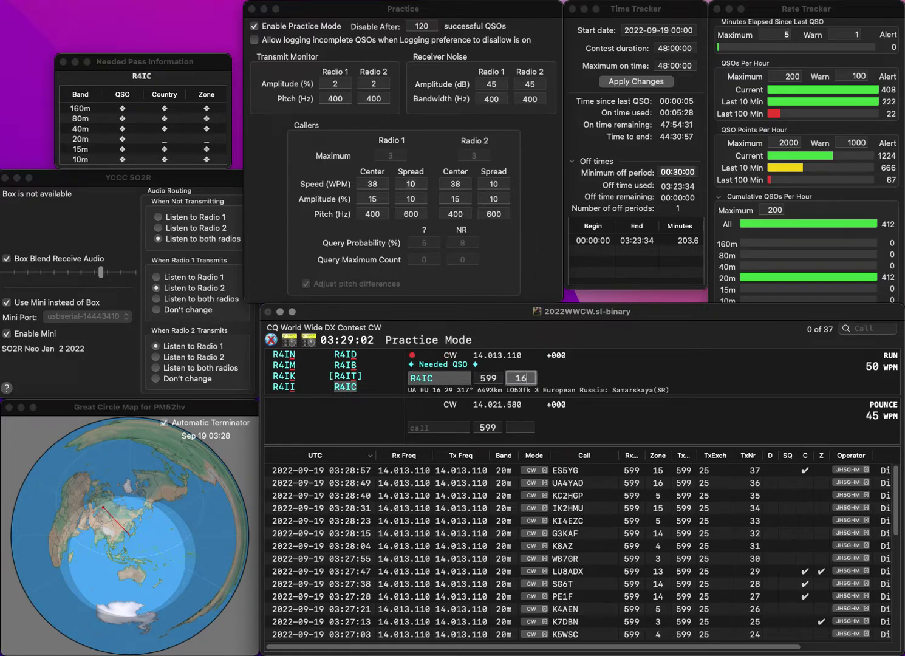
pyautogui.press('Return')
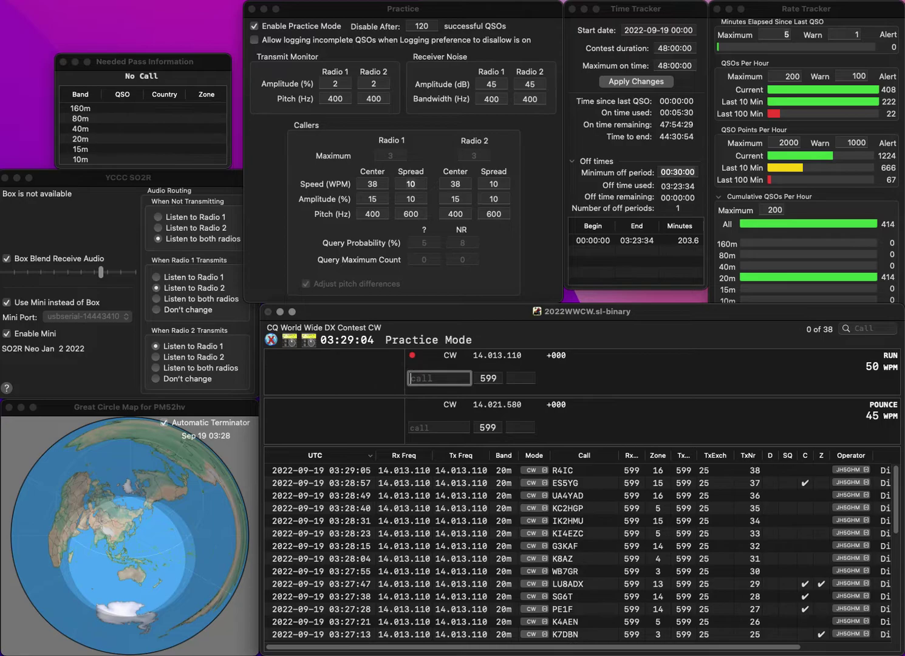
# - Log a Run radio contact with call K1XX and received zone 5
pyautogui.write('K')
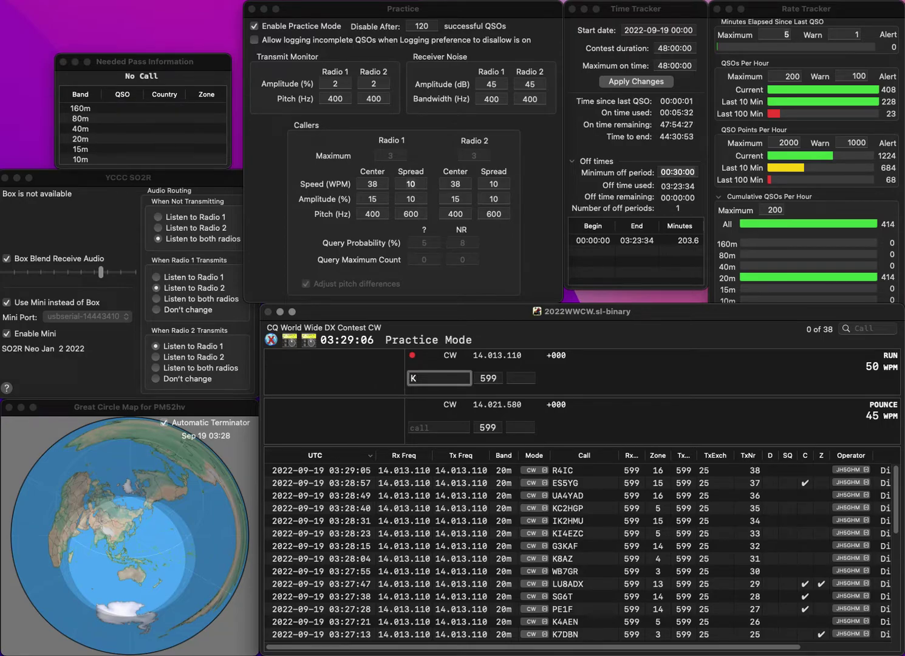
pyautogui.write('1XX')
pyautogui.press('Tab')
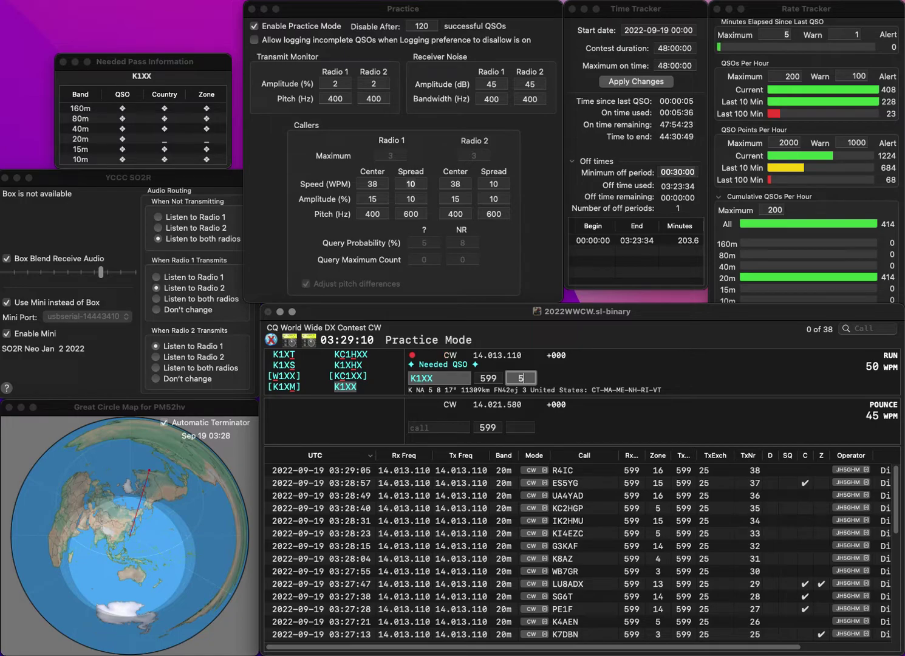
pyautogui.press('Return')
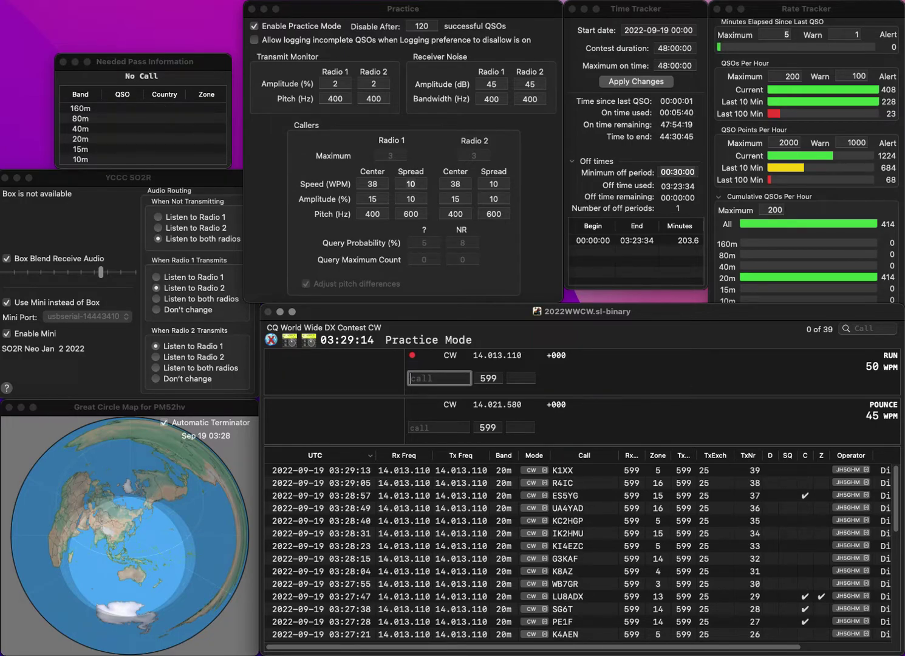
pyautogui.write('0RIZ')
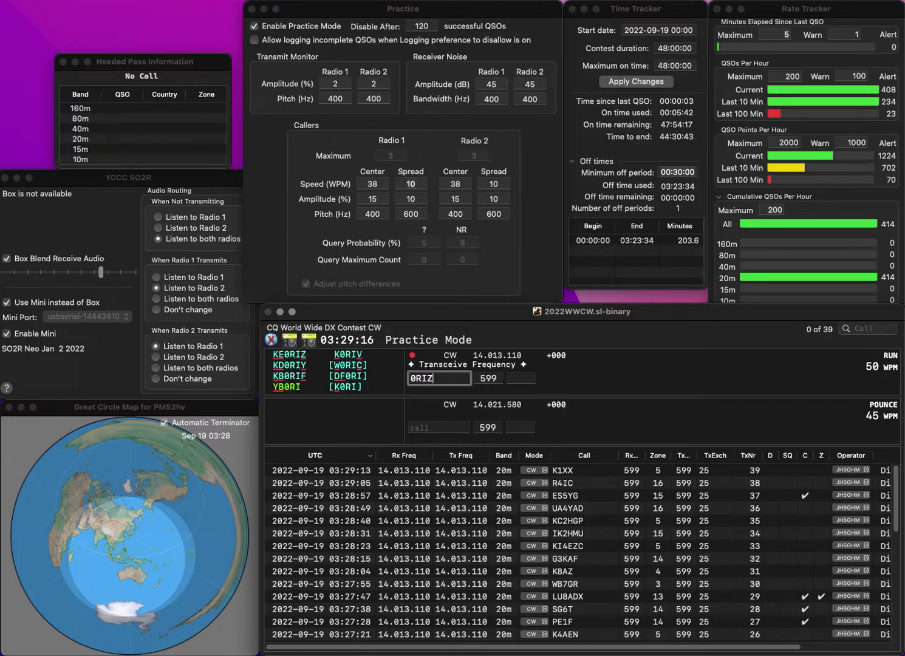
pyautogui.press('Home')
pyautogui.write('KE')
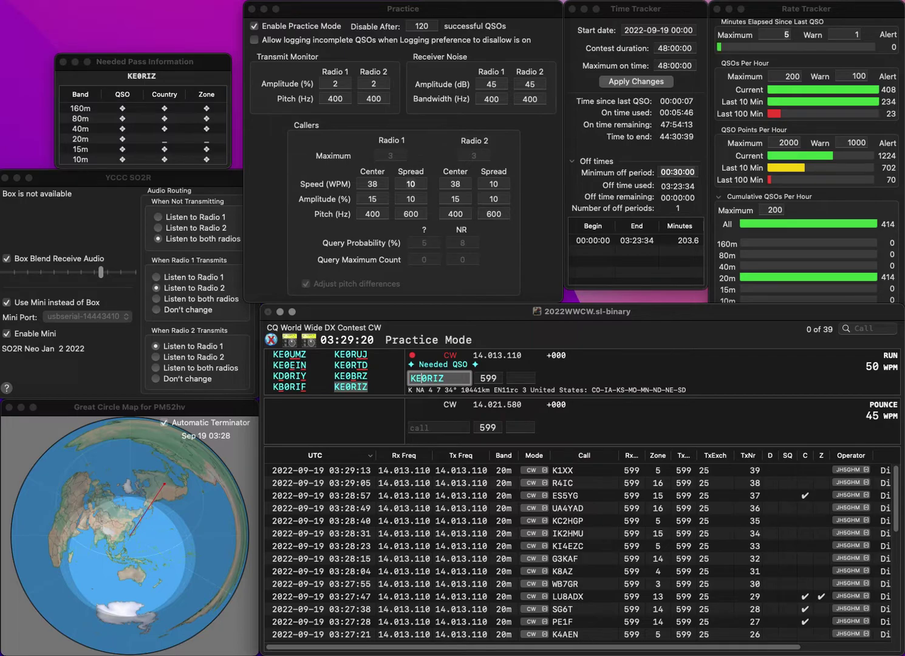
pyautogui.press('space')
pyautogui.write('4')
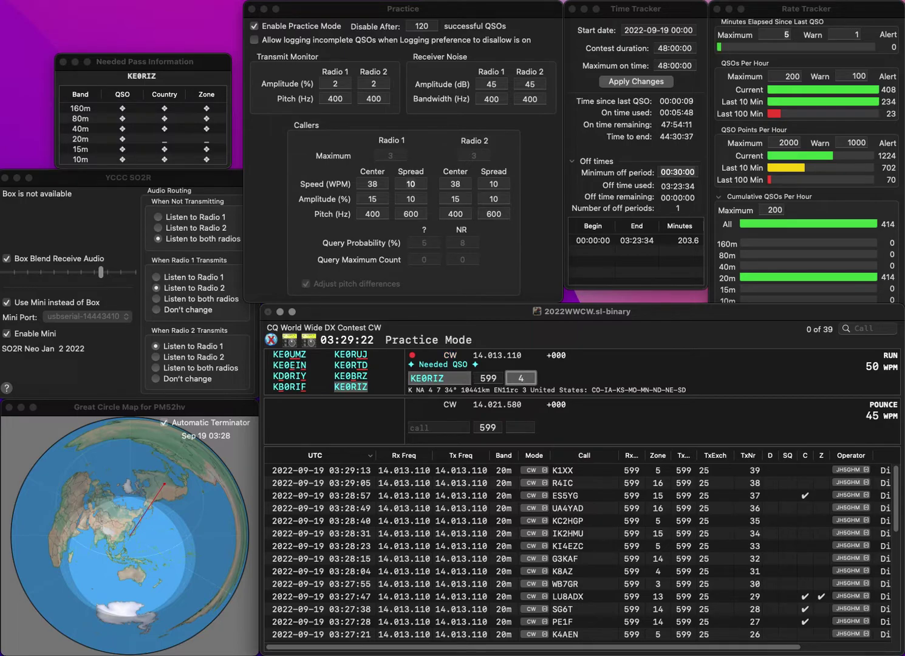
pyautogui.press('Return')
pyautogui.write('2E0')
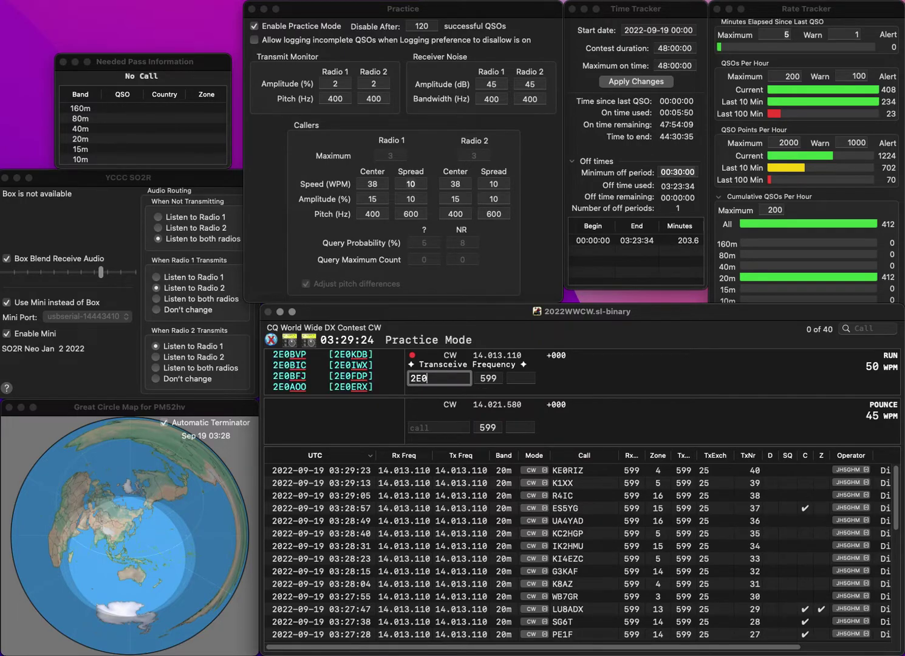
pyautogui.press('space')
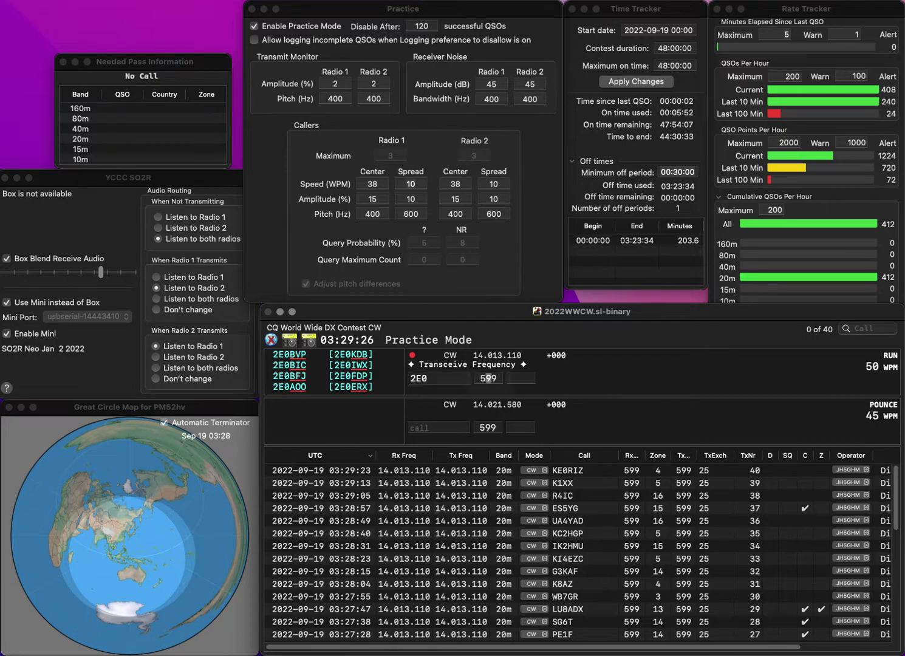
pyautogui.press('space')
pyautogui.press('space')
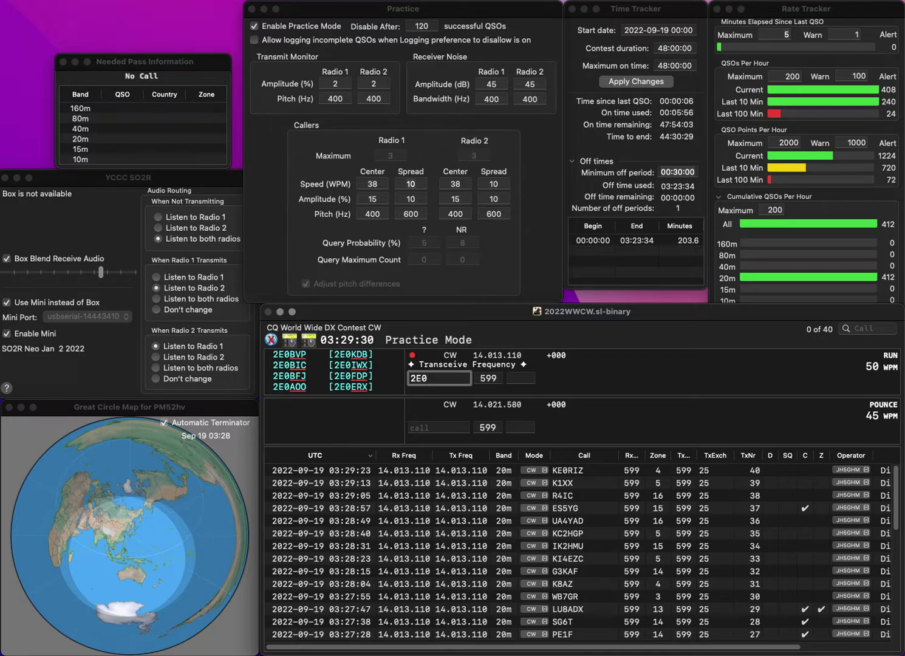
pyautogui.write('FQ')
pyautogui.press('space')
pyautogui.write('14')
pyautogui.press('space')
pyautogui.write('T')
pyautogui.press('space')
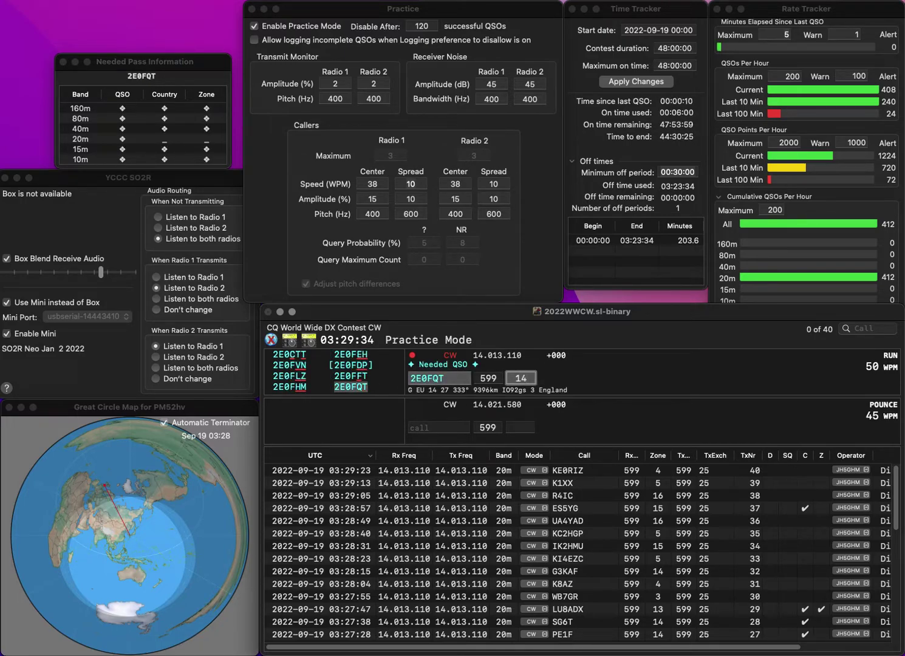
pyautogui.press('Return')
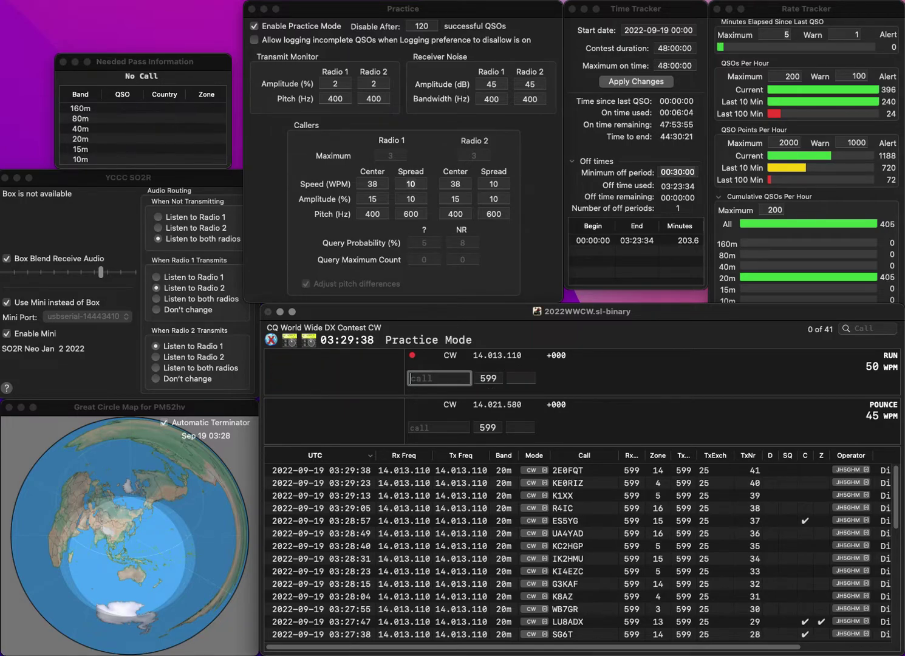
# - Log a Run radio contact with received zone 20, correcting the call from OD5DX to OD5TX
pyautogui.write('OD5DX')
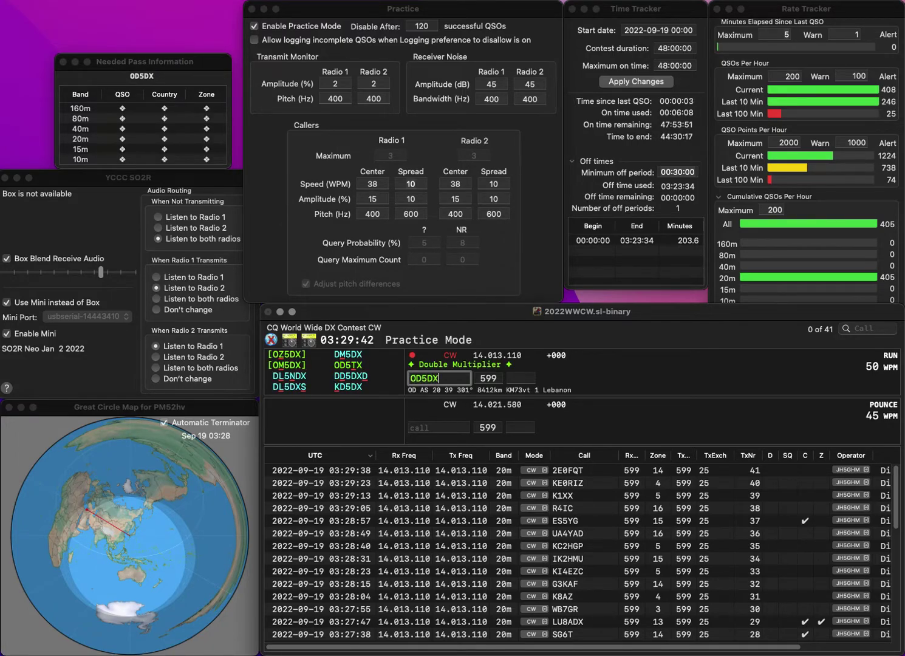
pyautogui.click(433, 378)
pyautogui.press('BackSpace')
pyautogui.write('T')
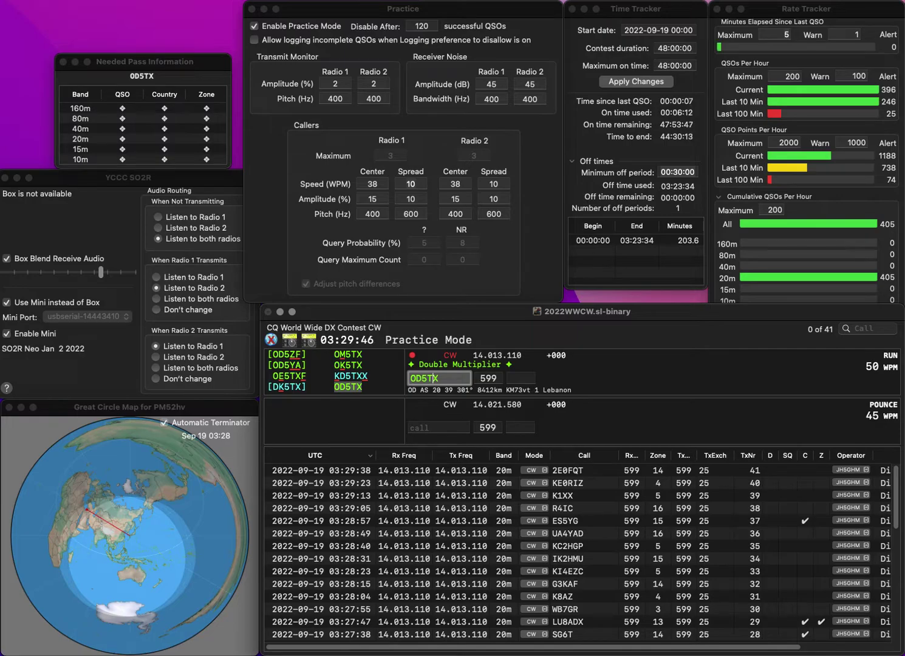
pyautogui.press('space')
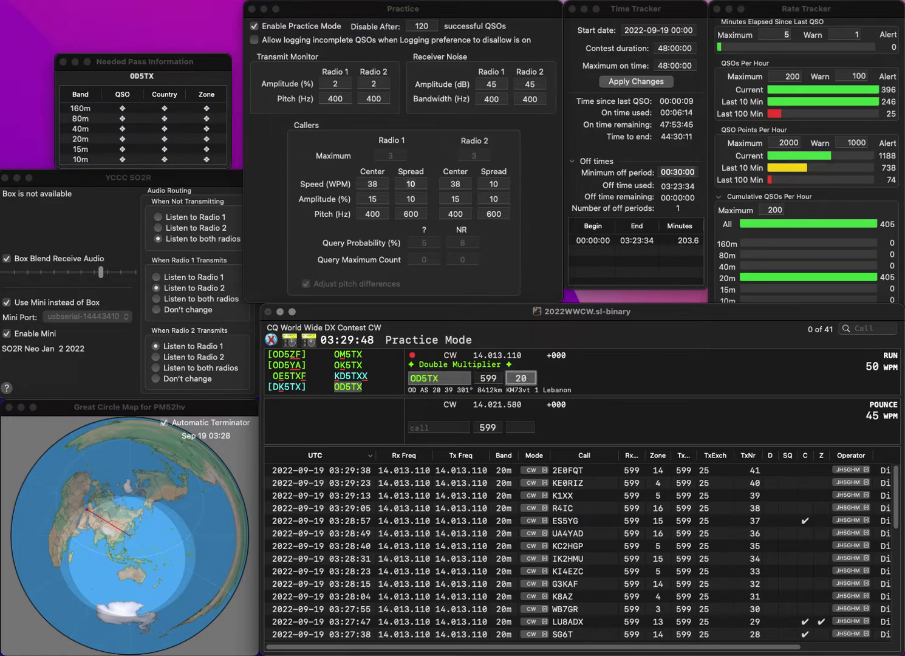
pyautogui.press('Return')
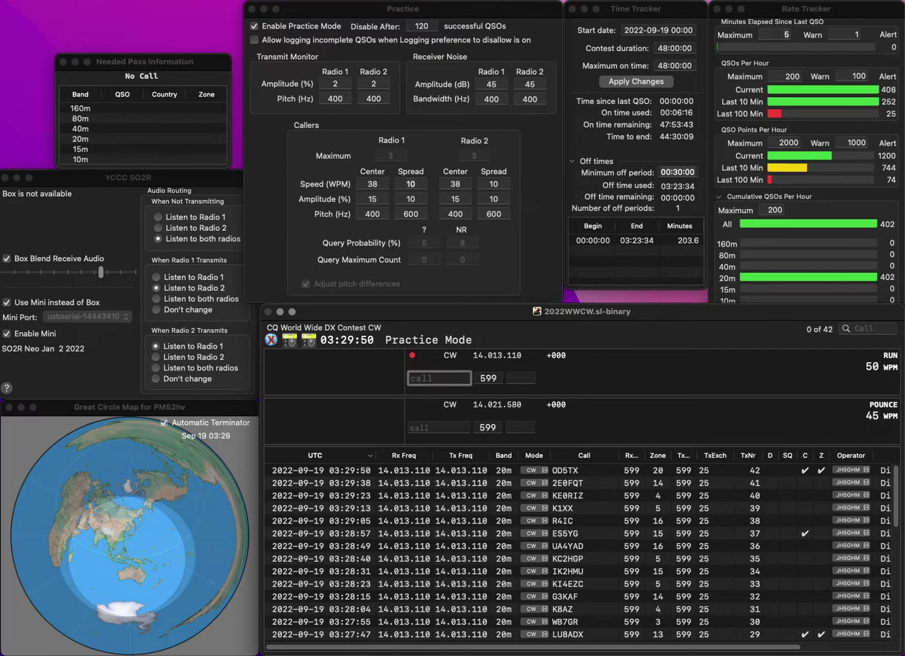
pyautogui.write('DM1DE')
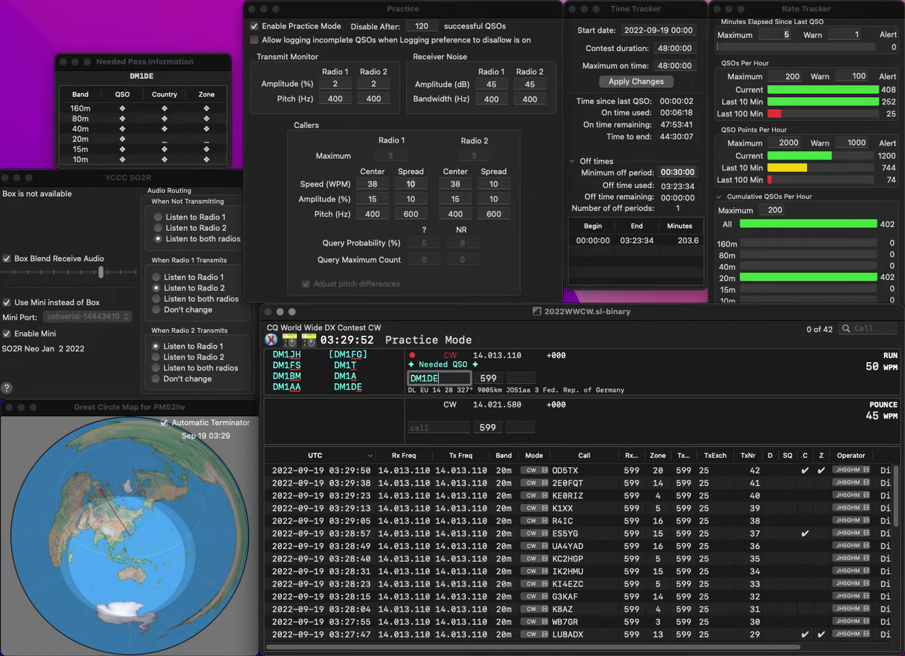
pyautogui.press('space')
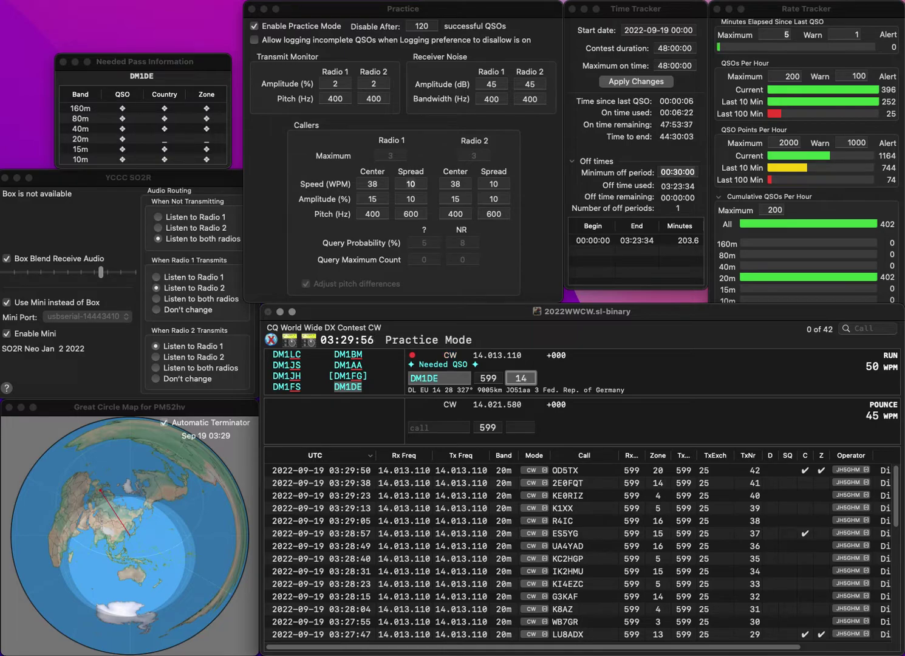
pyautogui.press('Return')
pyautogui.write('JA3LI')
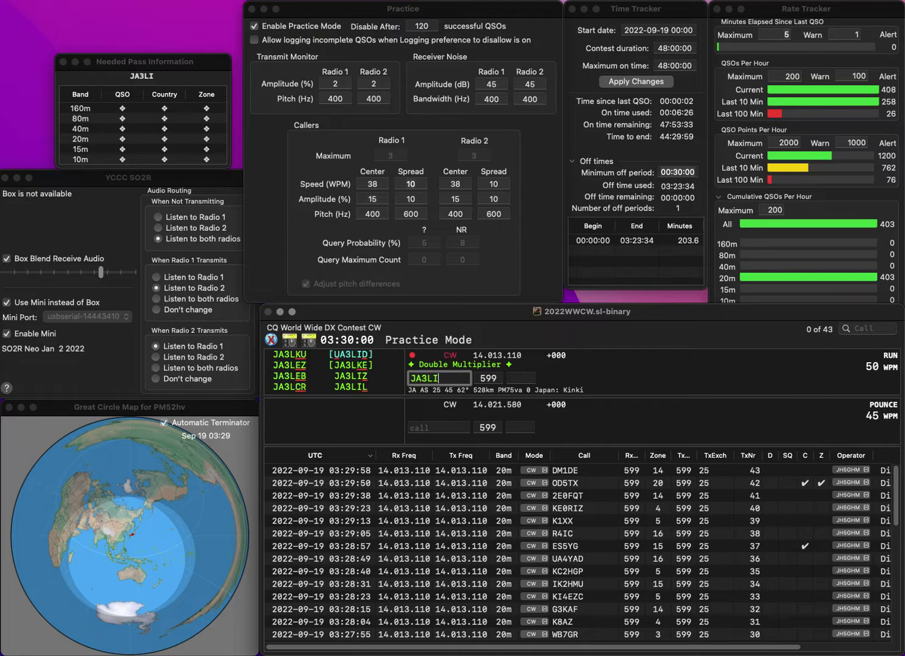
pyautogui.write('Z')
pyautogui.press('Tab')
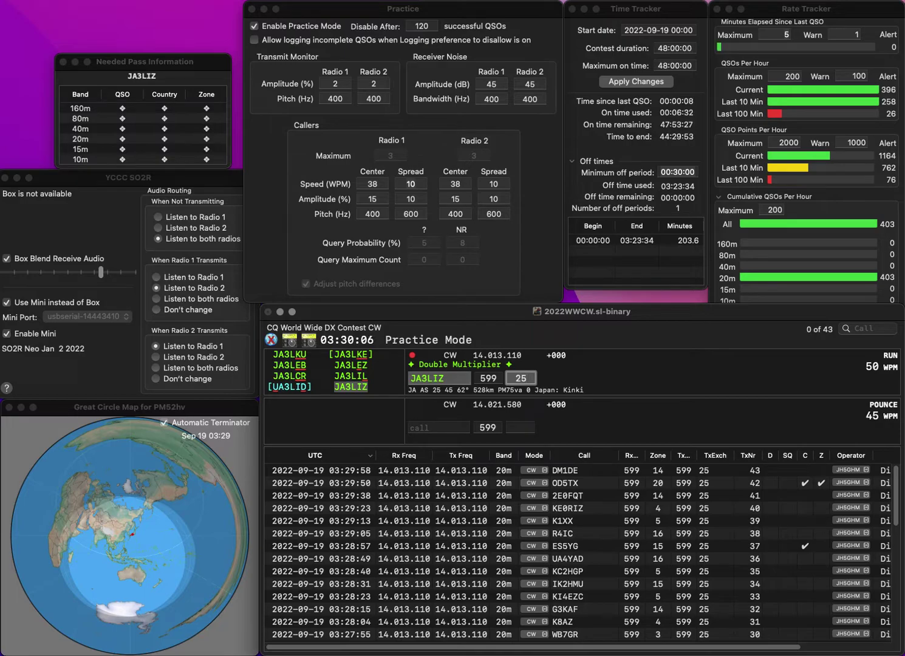
pyautogui.press('Return')
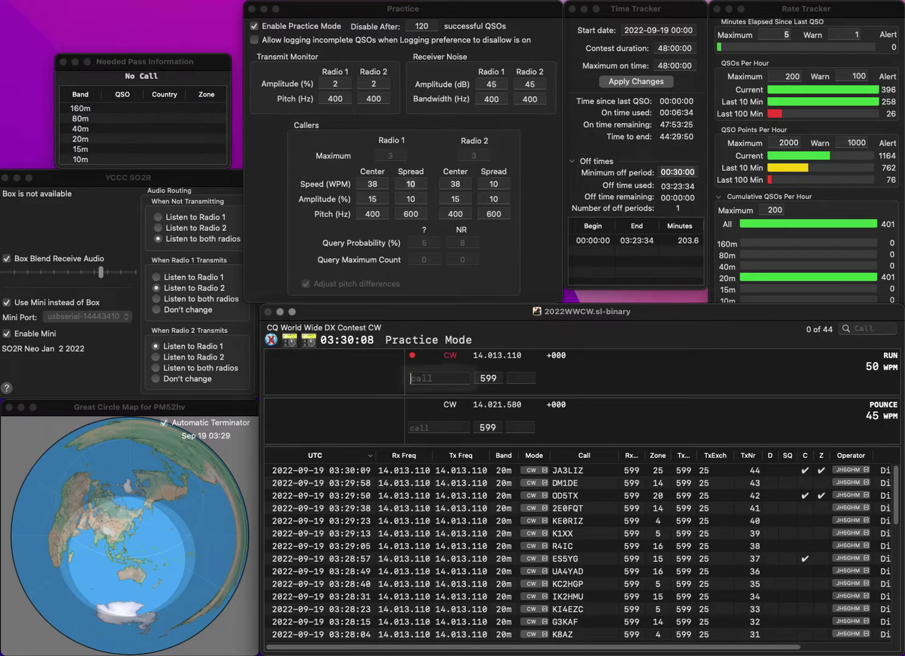
# - Log a Run radio contact with call EI9E and received zone 14
pyautogui.write('9E')
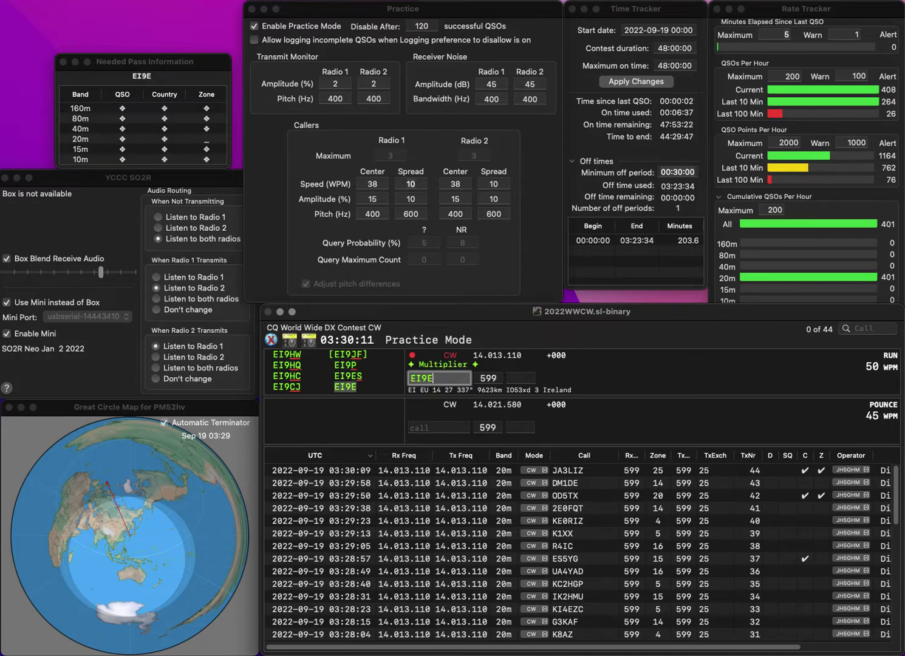
pyautogui.press('space')
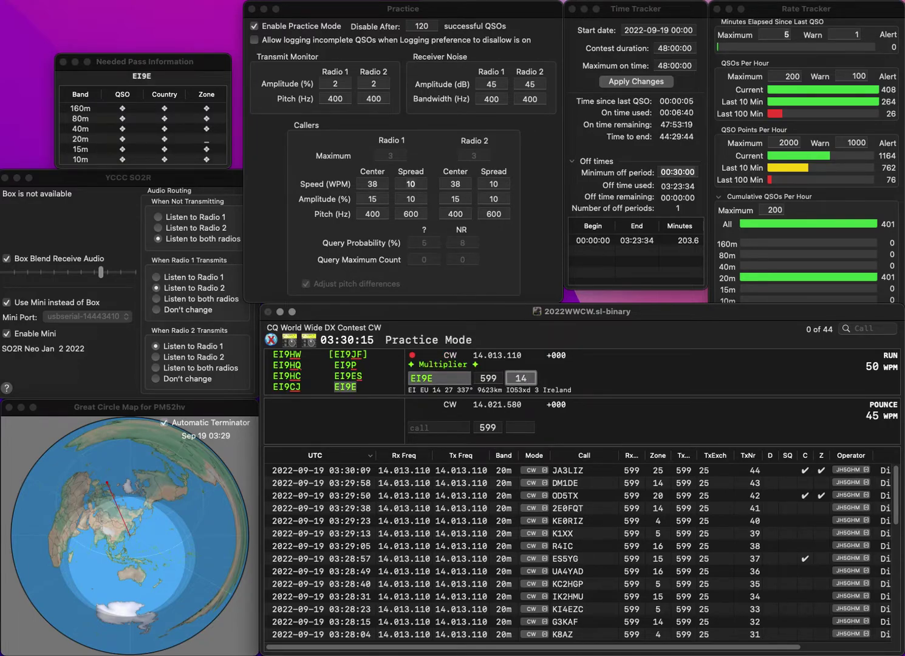
pyautogui.press('Return')
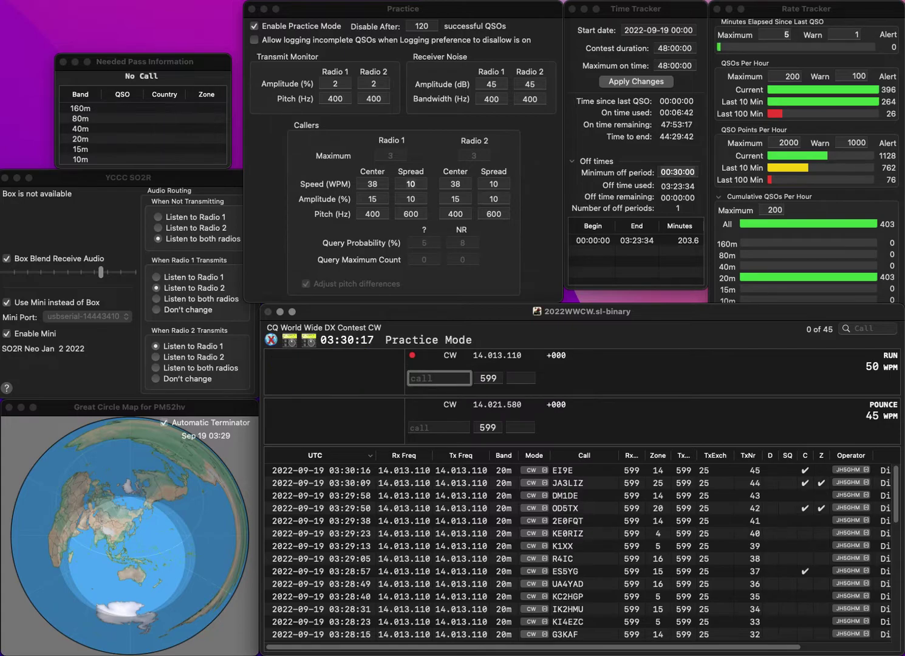
# - Log a Run radio contact with call UA4C and received zone 16
pyautogui.write('UA4C')
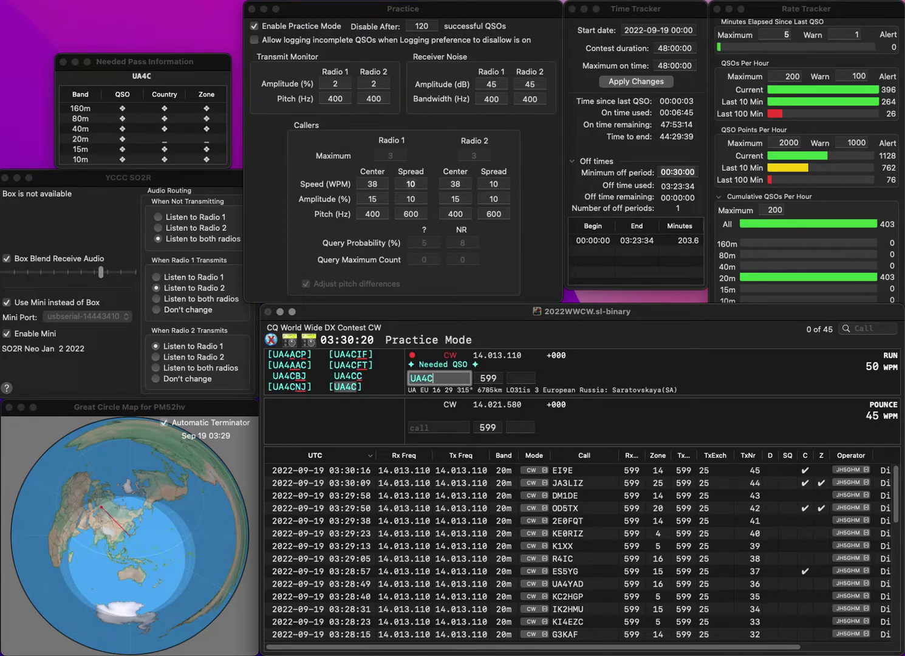
pyautogui.press('space')
pyautogui.write('16')
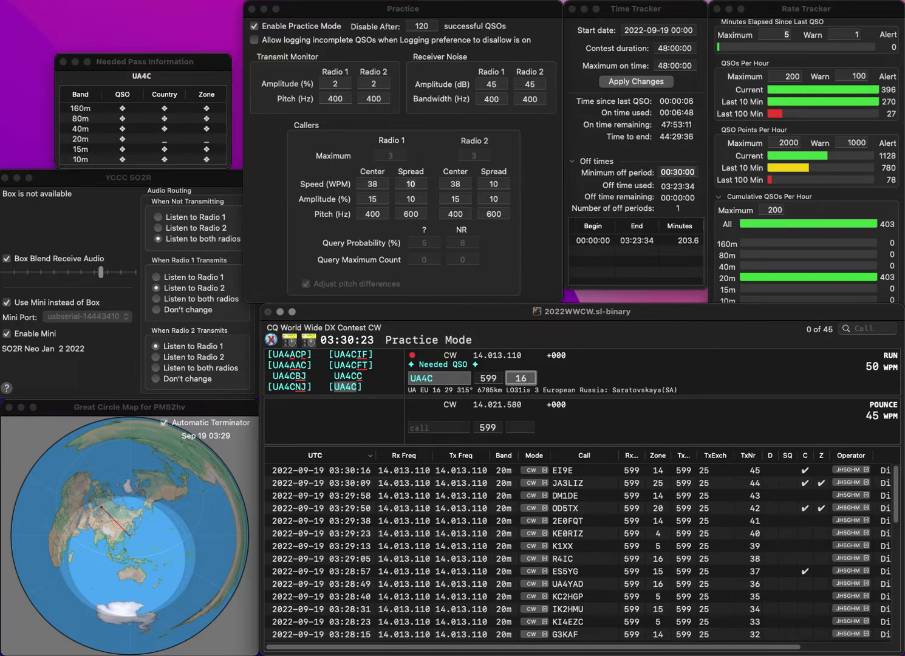
pyautogui.press('Return')
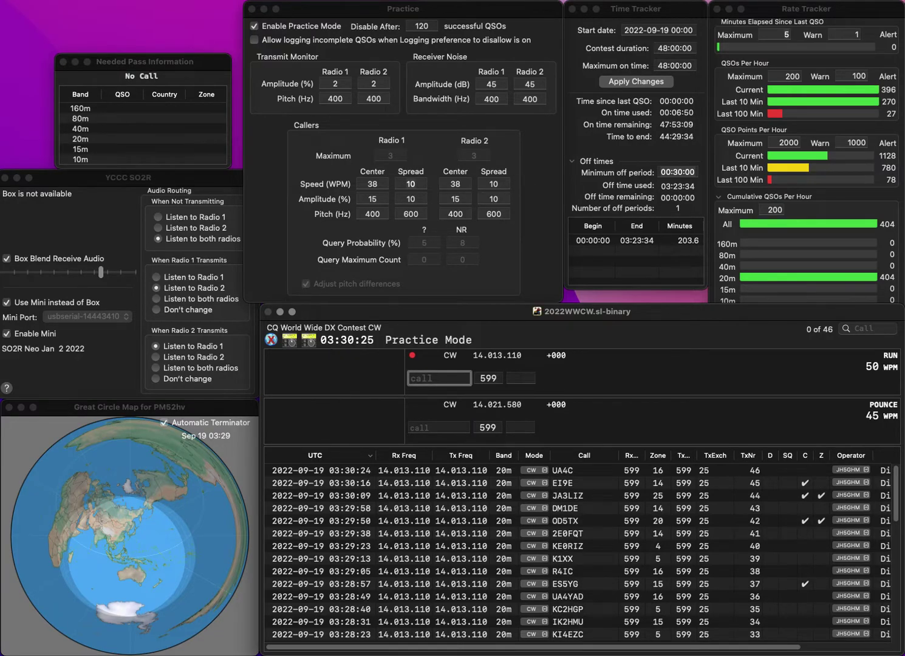
pyautogui.write('W8KA')
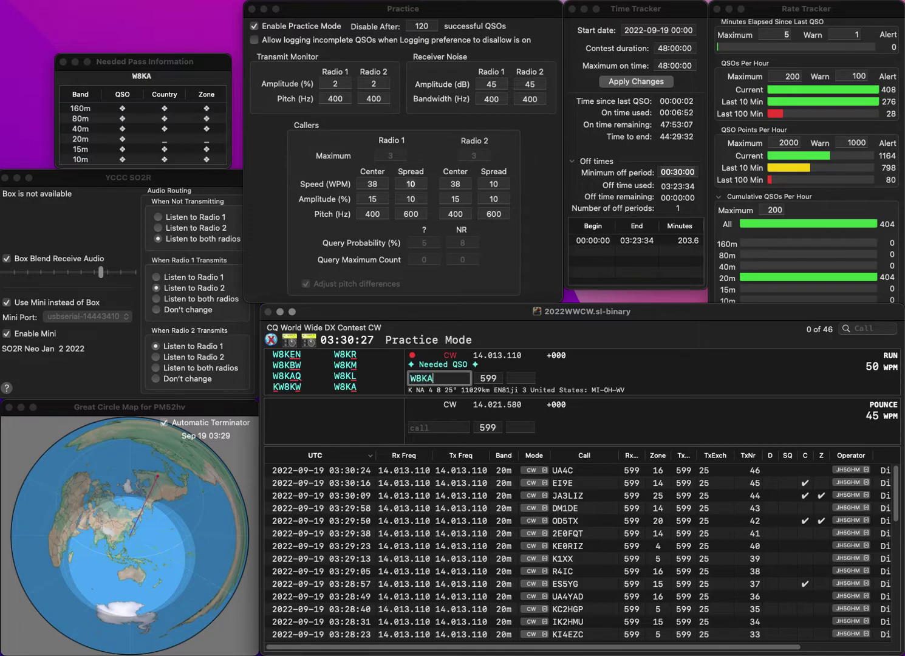
pyautogui.press('space')
pyautogui.write('4')
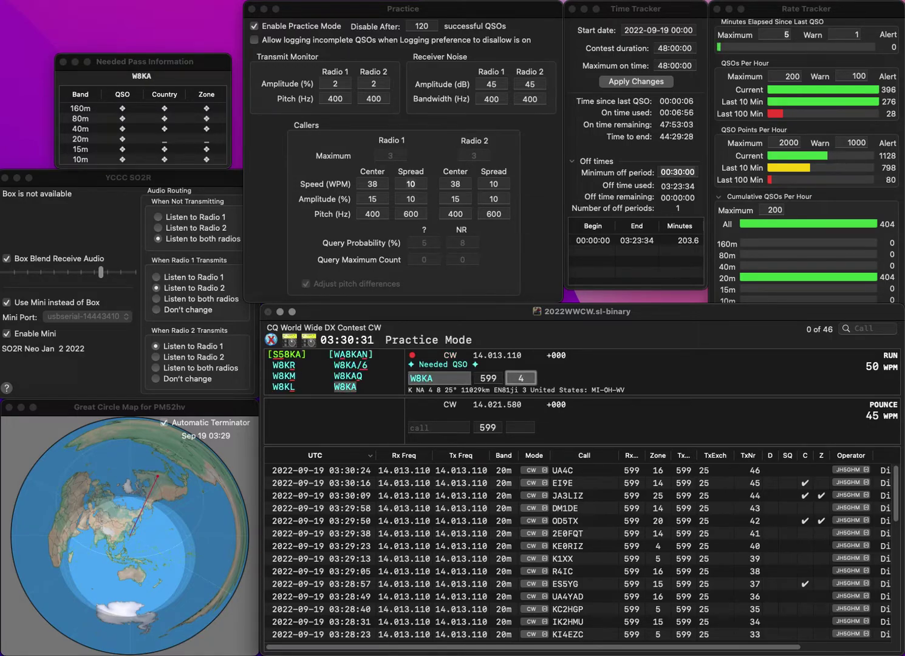
pyautogui.press('Return')
pyautogui.write('HB9')
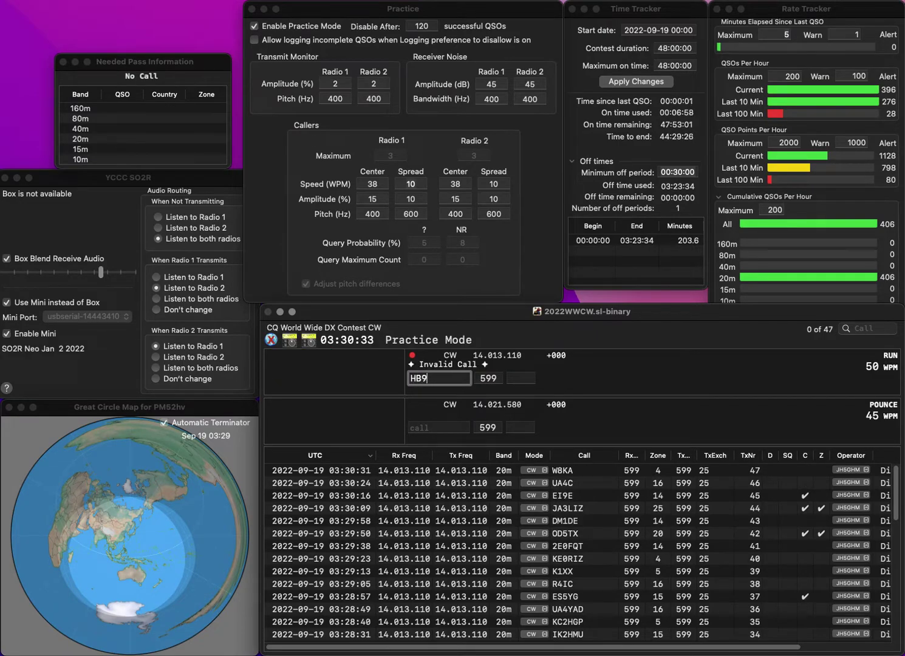
pyautogui.write('BHW')
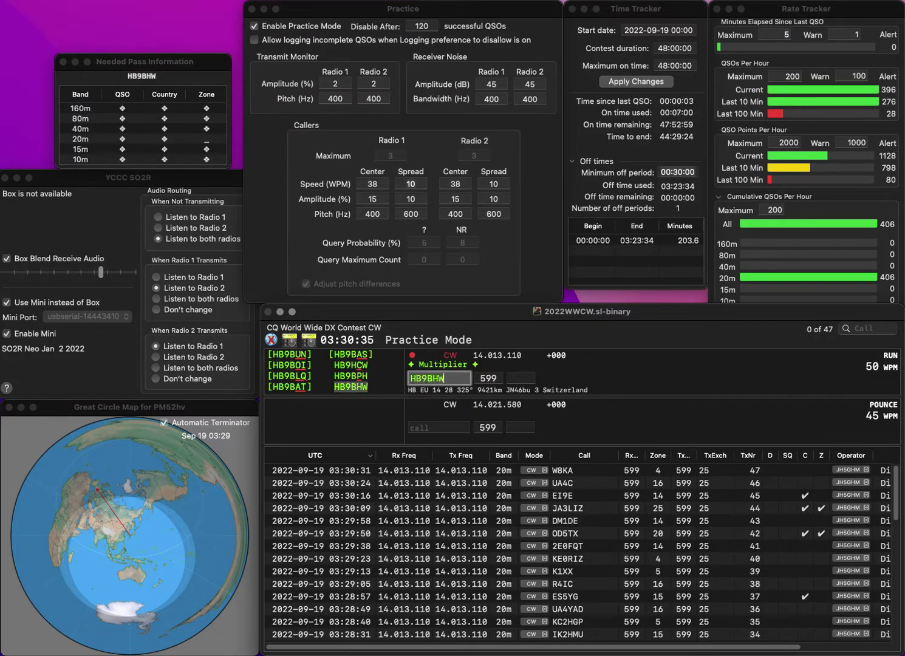
pyautogui.press('Return')
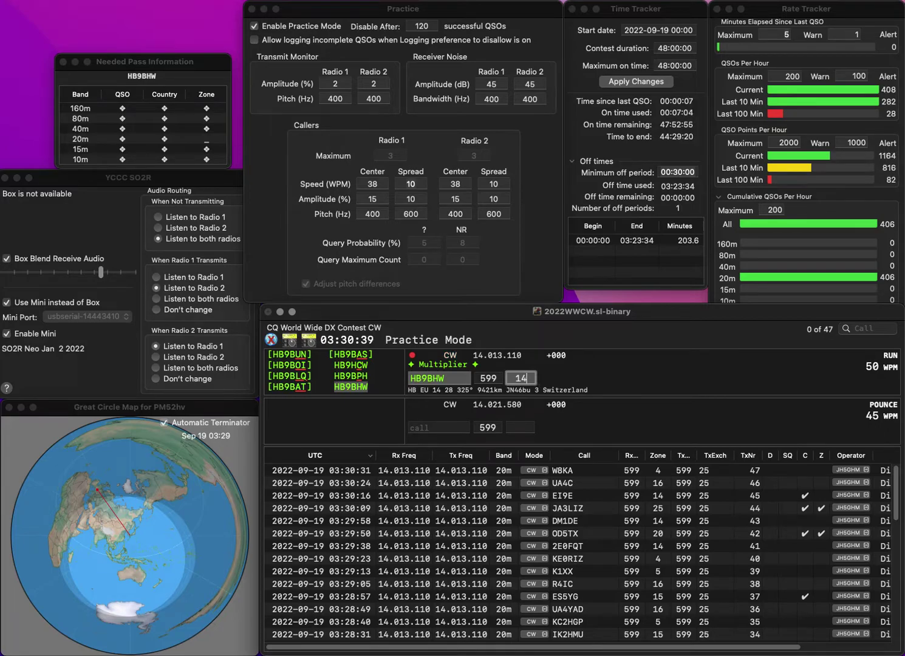
pyautogui.press('Return')
# - Log a Run radio contact with call AC8TN and received zone 4
pyautogui.write('AC8TN')
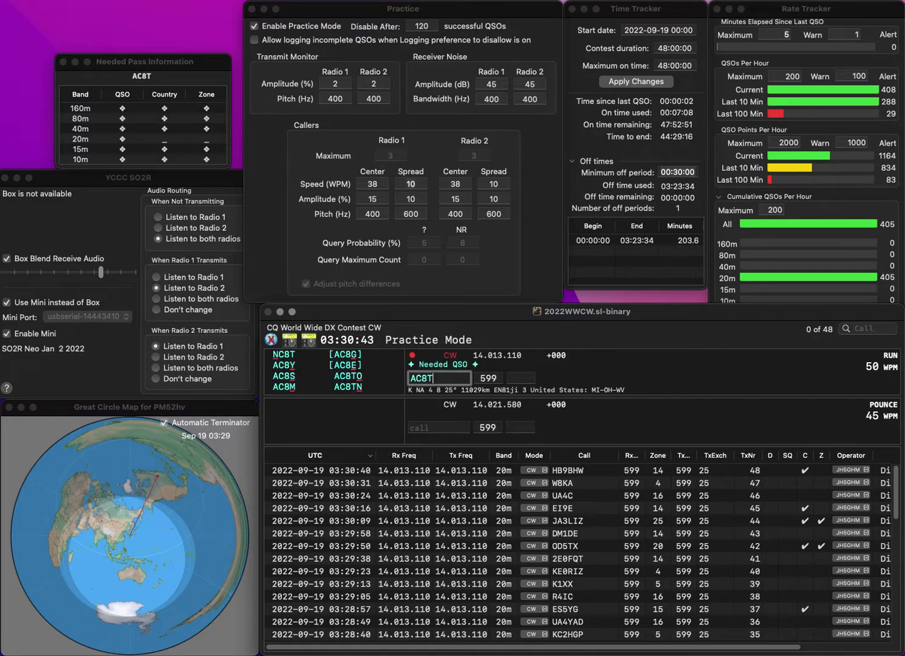
pyautogui.press('Return')
pyautogui.write('4')
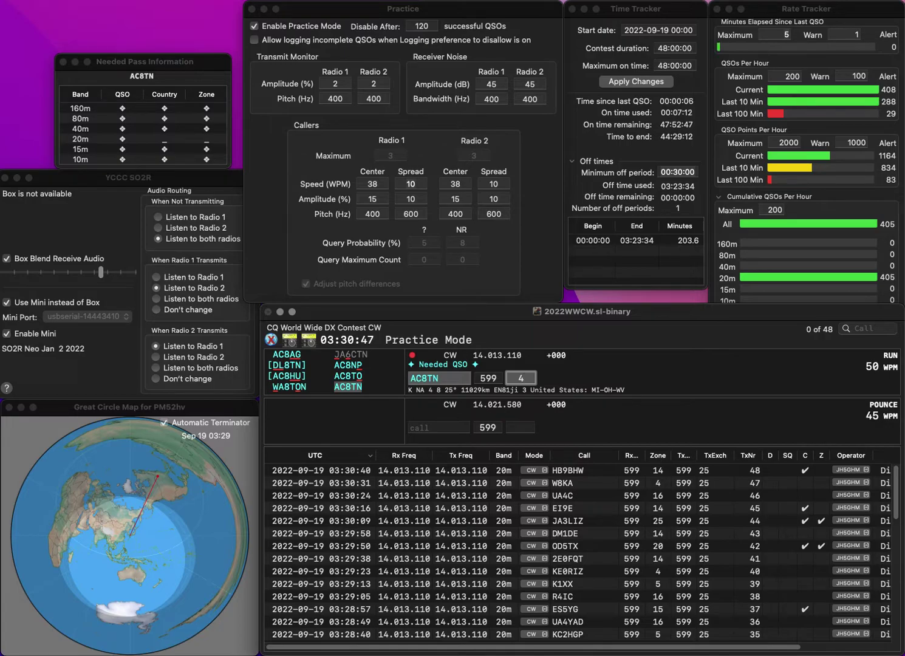
pyautogui.press('Return')
# - Log a Run radio contact with received zone 26, correcting the call from E29GW to E29TGW
pyautogui.write('E2')
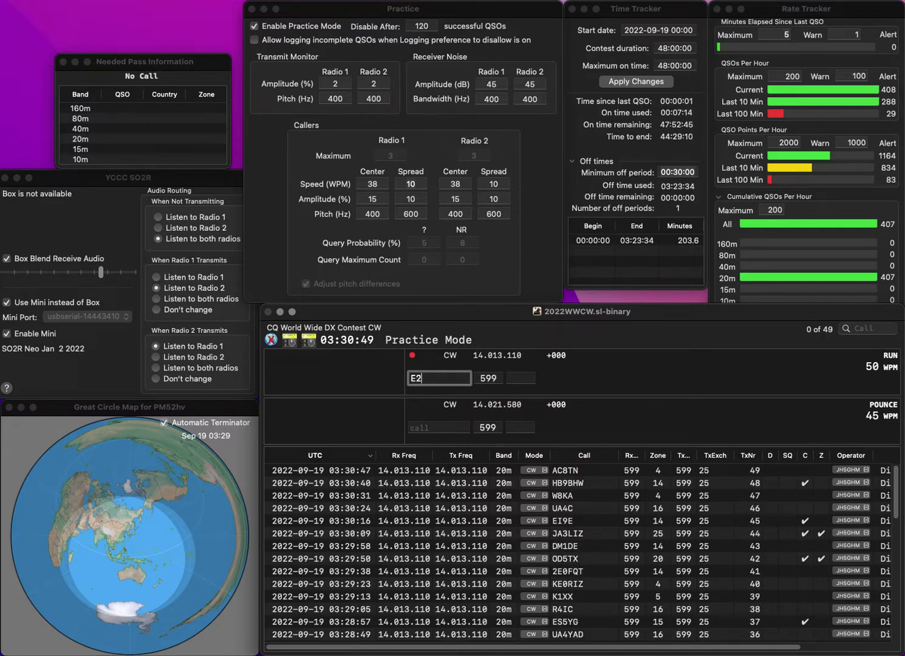
pyautogui.write('9GW')
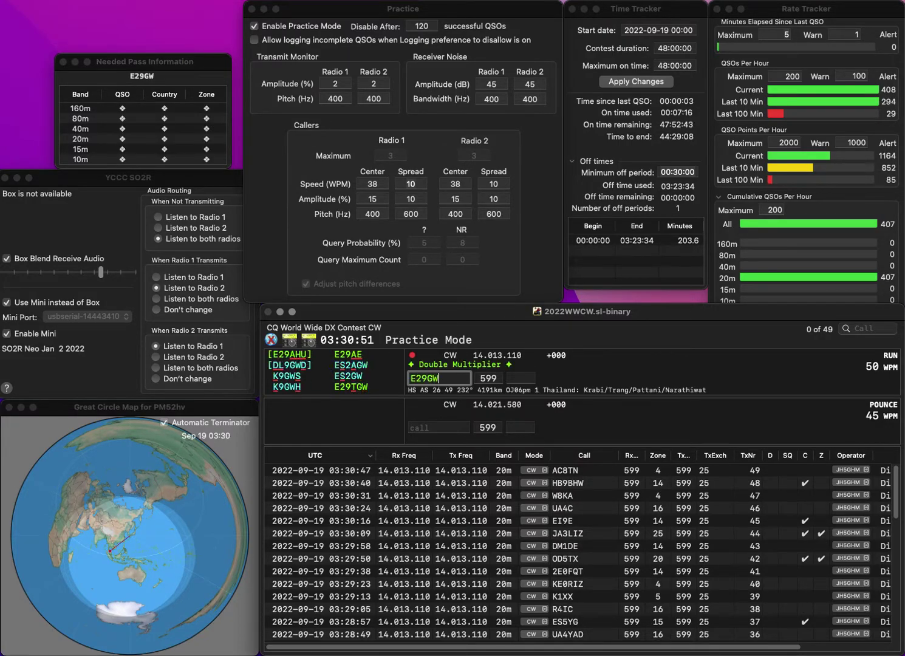
pyautogui.press('Left')
pyautogui.press('Left')
pyautogui.write('T')
pyautogui.press('Return')
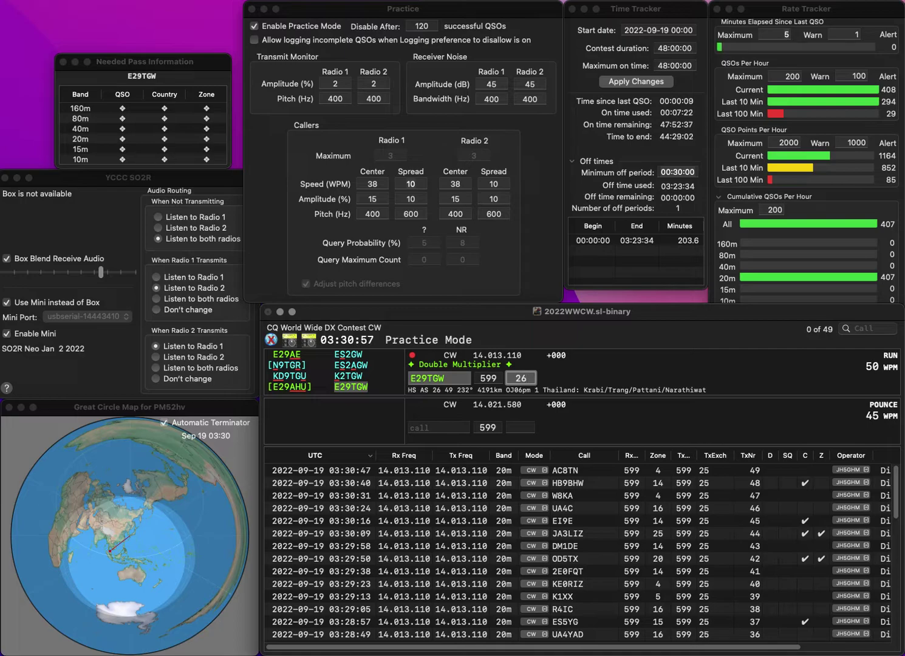
pyautogui.press('Return')
# - Log a Run radio contact with call KK1L and received zone 5
pyautogui.write('KK1L')
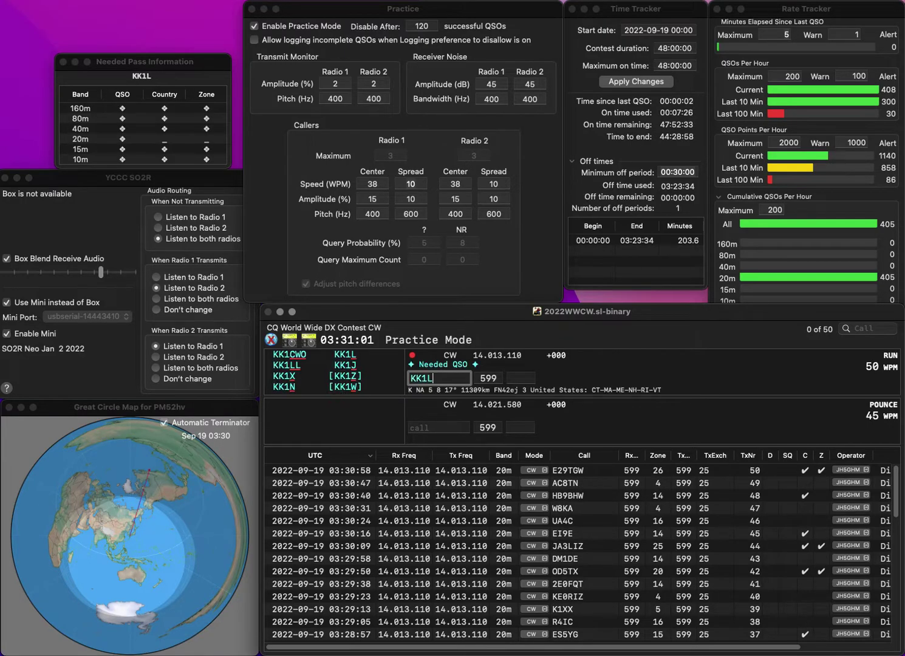
pyautogui.press('space')
pyautogui.write('5')
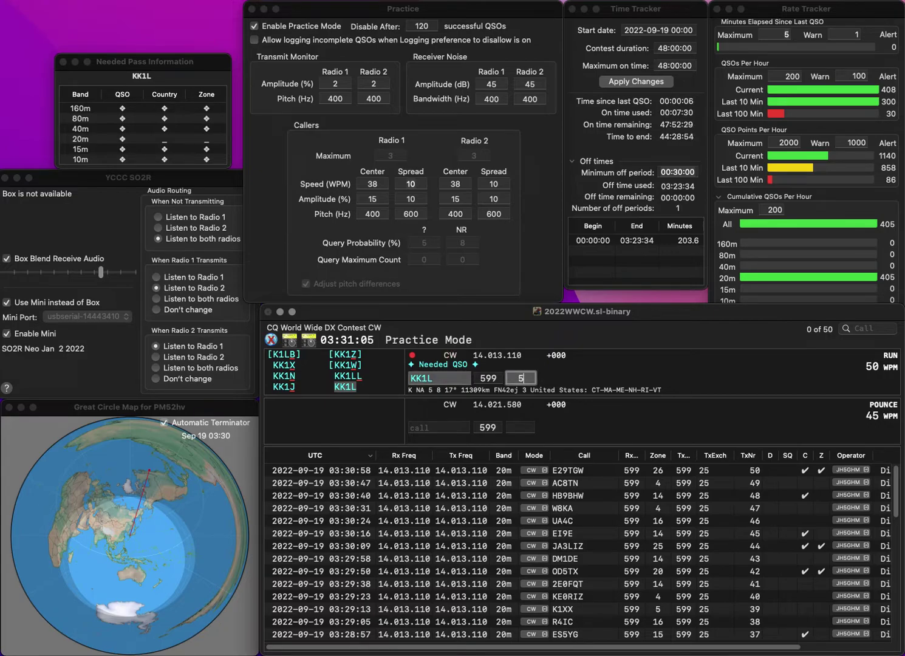
pyautogui.press('Return')
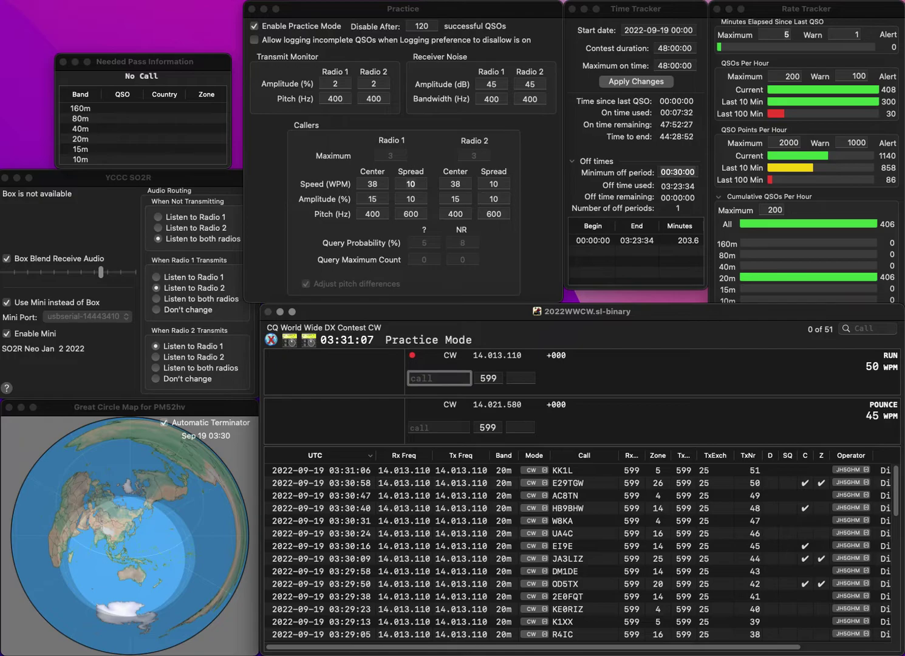
pyautogui.write('KO4C')
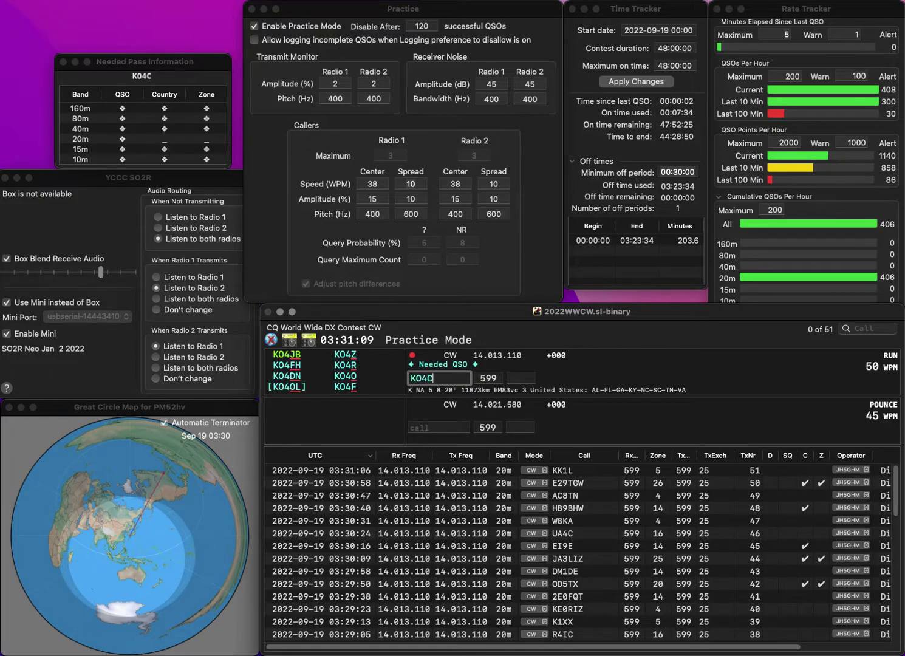
pyautogui.write('CC')
pyautogui.press('Tab')
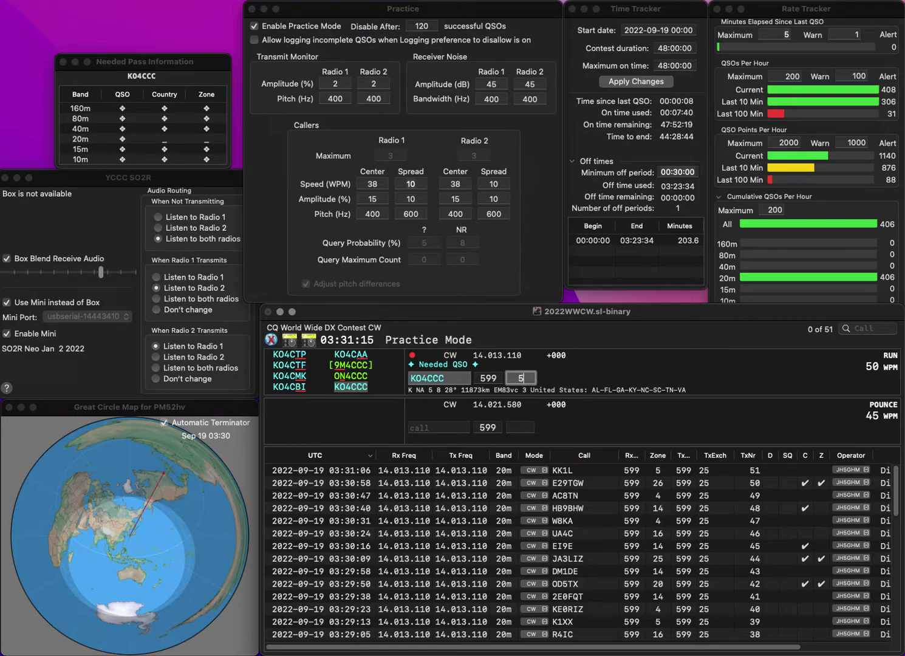
pyautogui.press('Return')
pyautogui.write('K5YE')
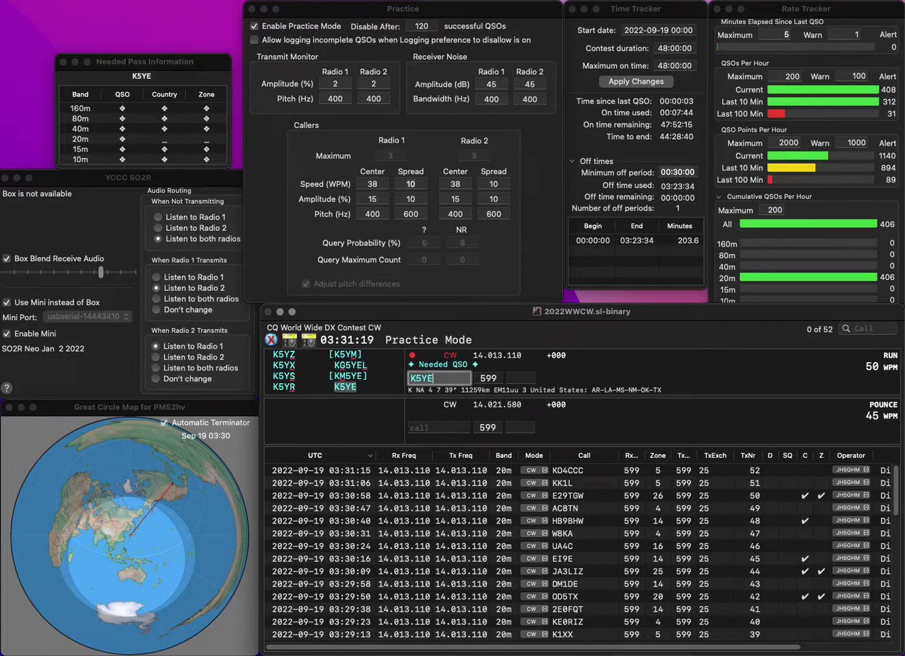
pyautogui.press('space')
pyautogui.write('4')
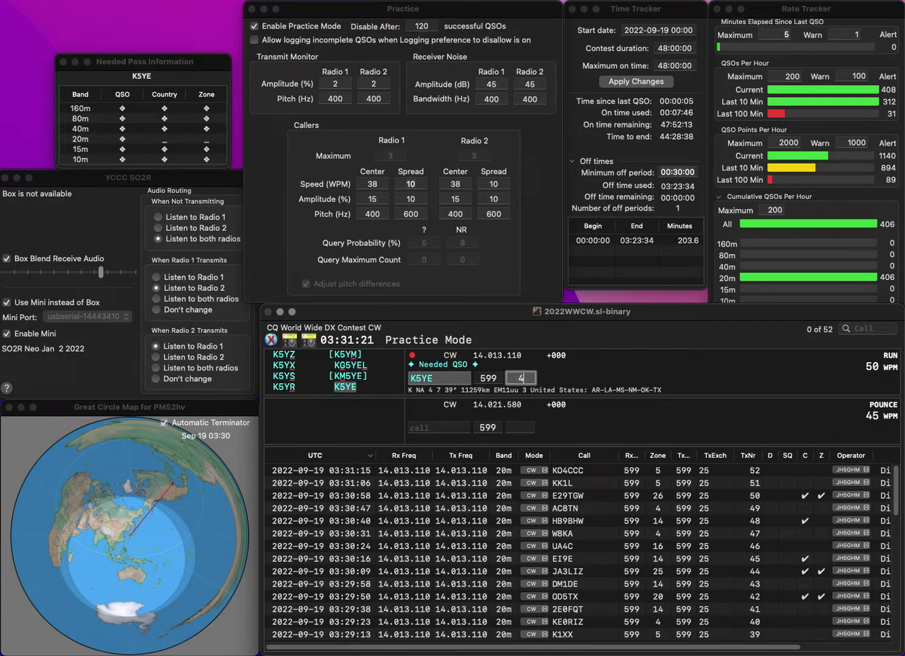
pyautogui.press('Return')
pyautogui.write('K4IU')
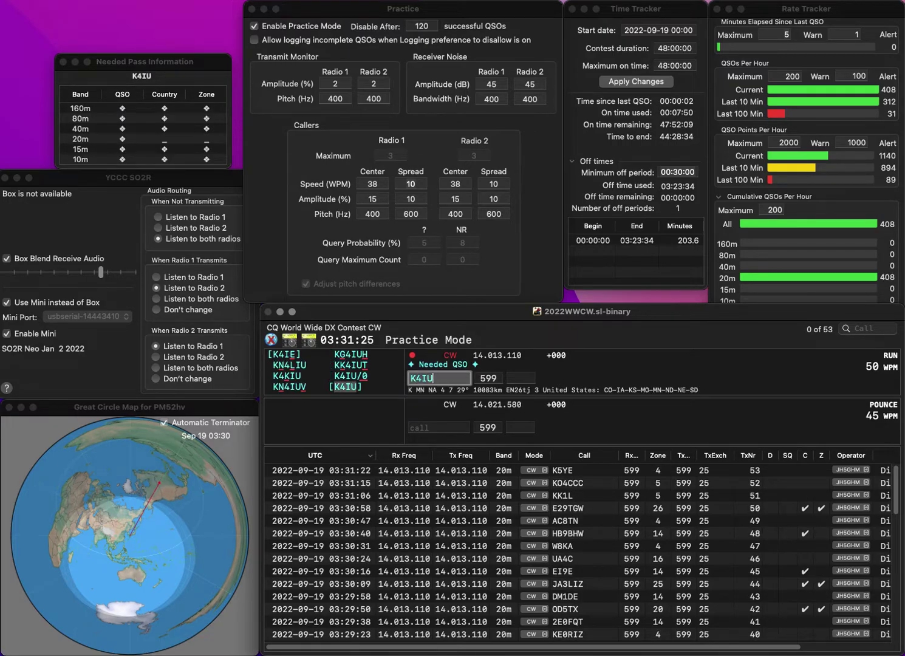
pyautogui.write('X/')
pyautogui.press('BackSpace')
pyautogui.press('BackSpace')
pyautogui.write('/0')
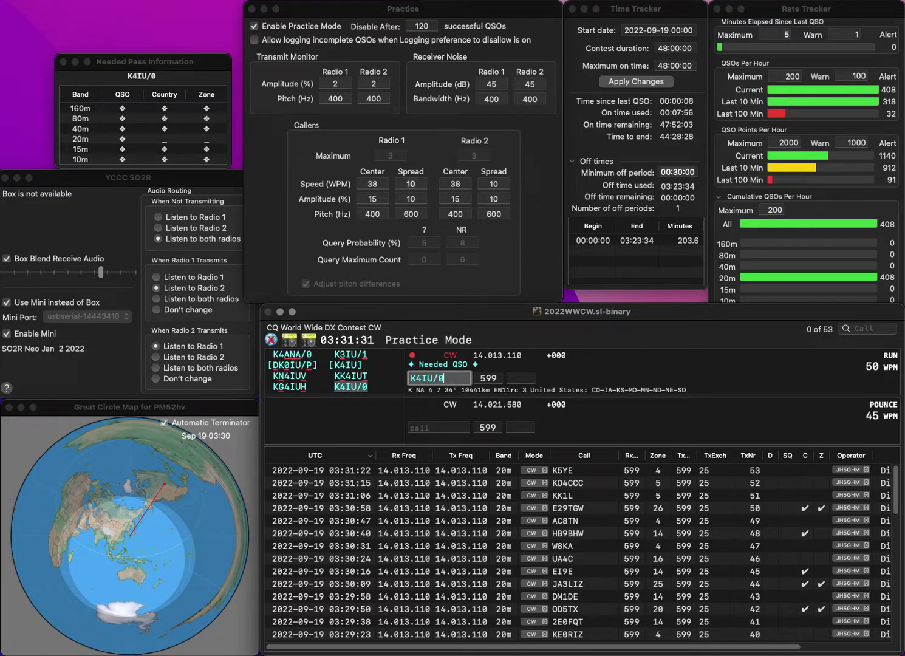
pyautogui.press('Tab')
pyautogui.write('4')
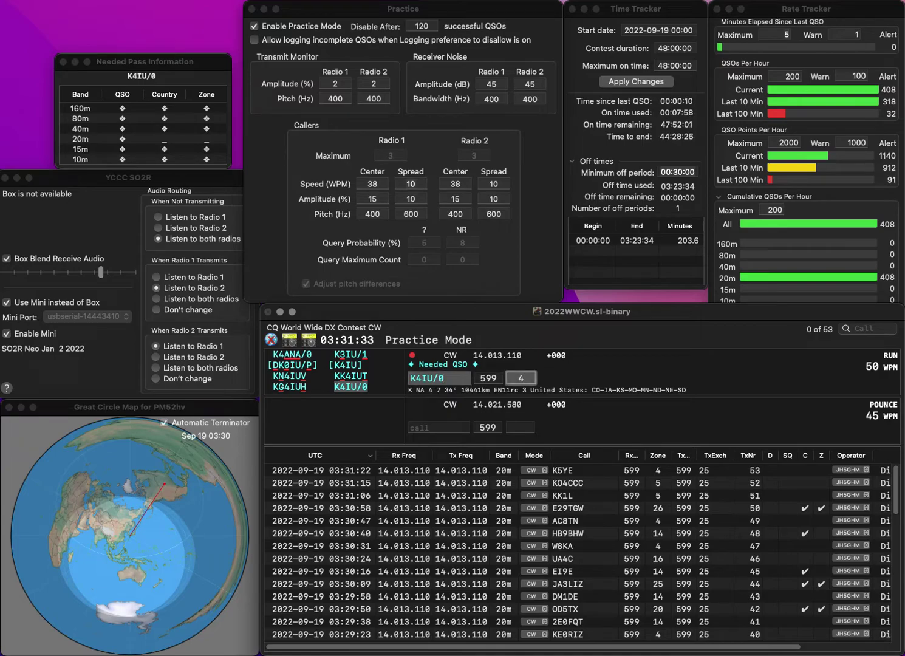
pyautogui.press('Return')
# - Log a Run radio contact with call PY5FNB and received zone 11
pyautogui.write('PY5FNB')
pyautogui.press('Tab')
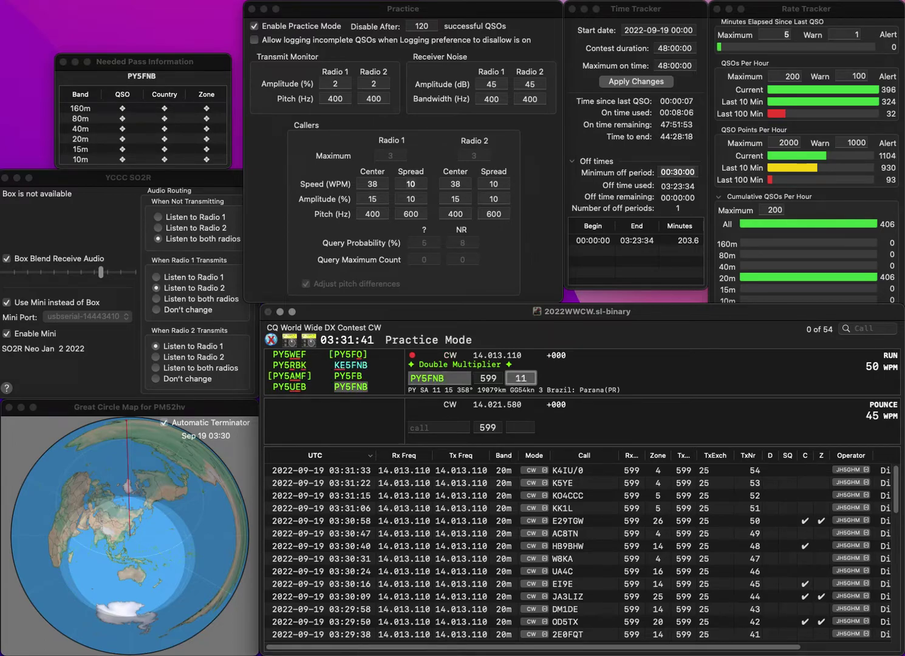
pyautogui.press('Return')
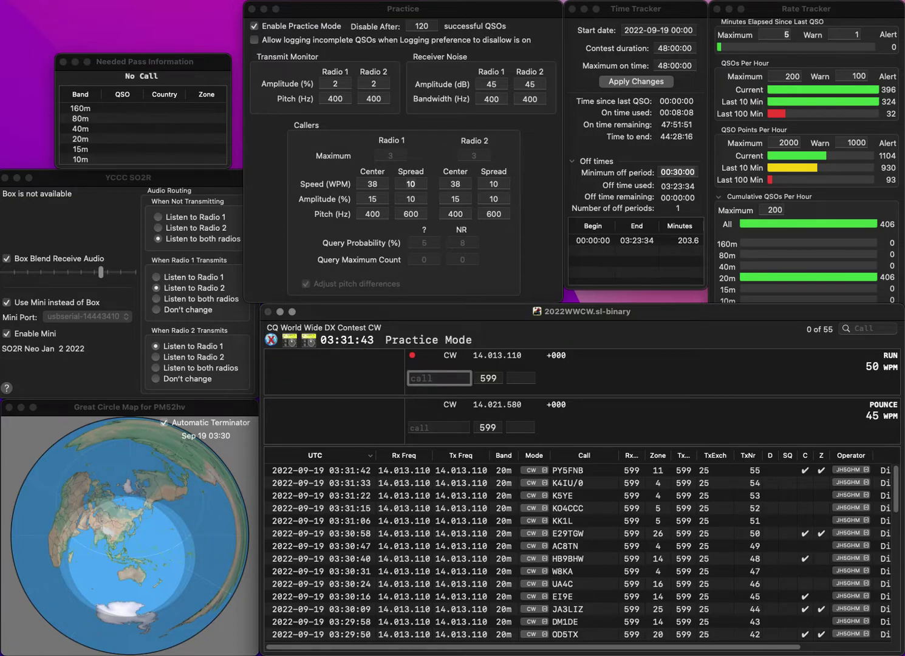
pyautogui.write('AE4X')
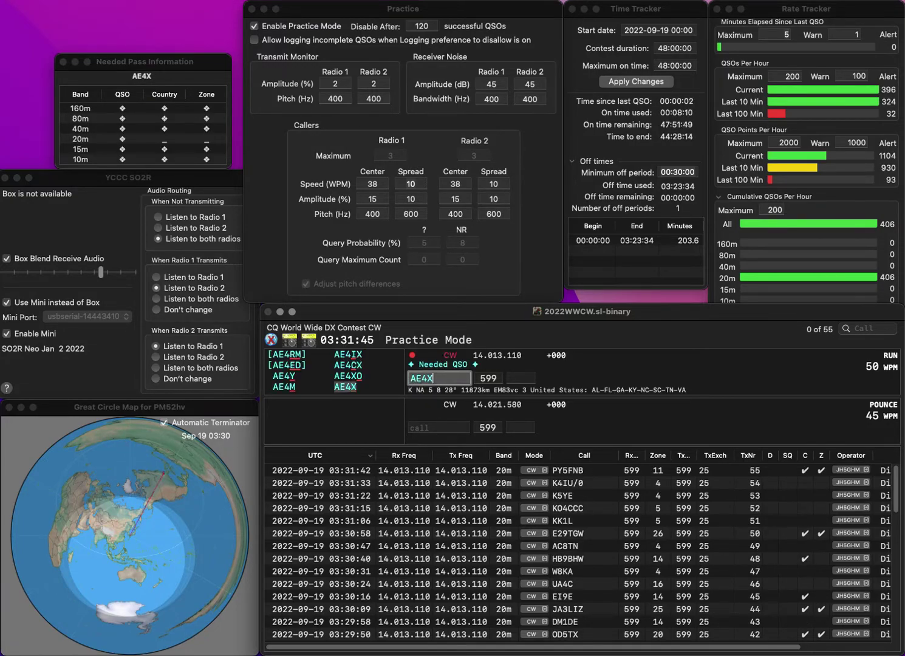
pyautogui.press('space')
pyautogui.write('5')
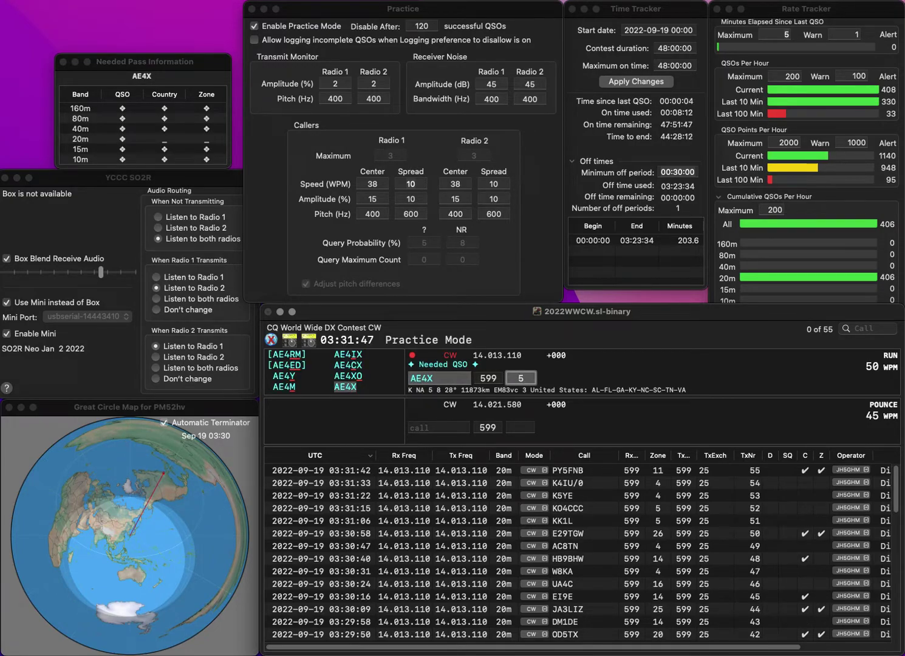
pyautogui.press('Return')
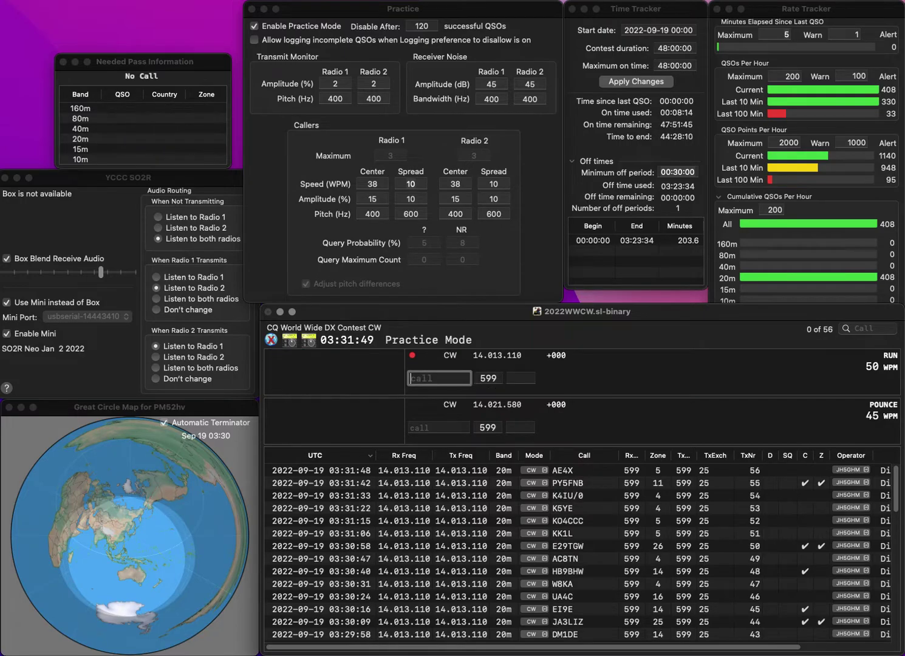
# - Log a Run radio contact with call N5MIS and received zone 4
pyautogui.write('N5MIS')
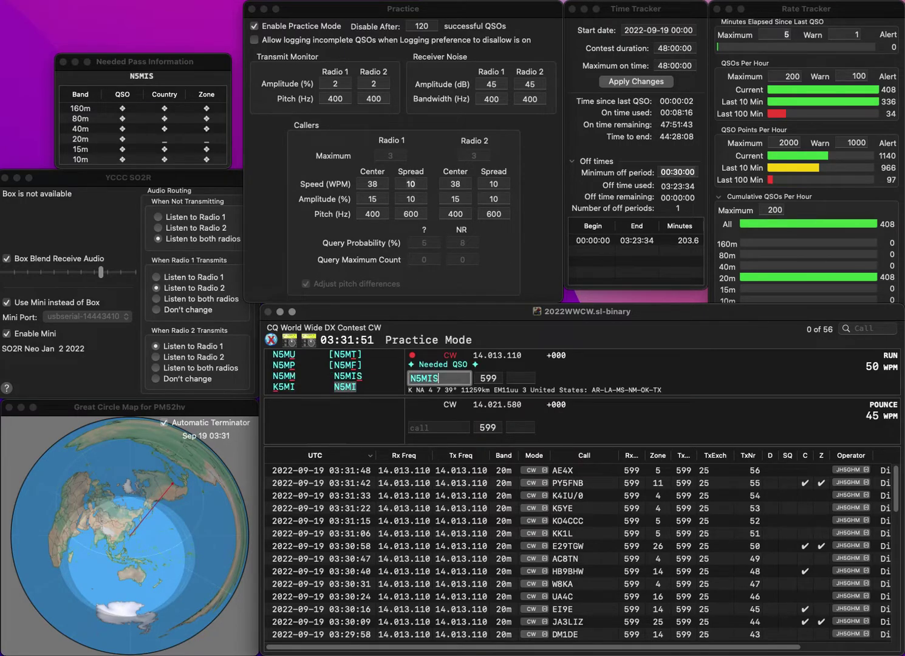
pyautogui.press('space')
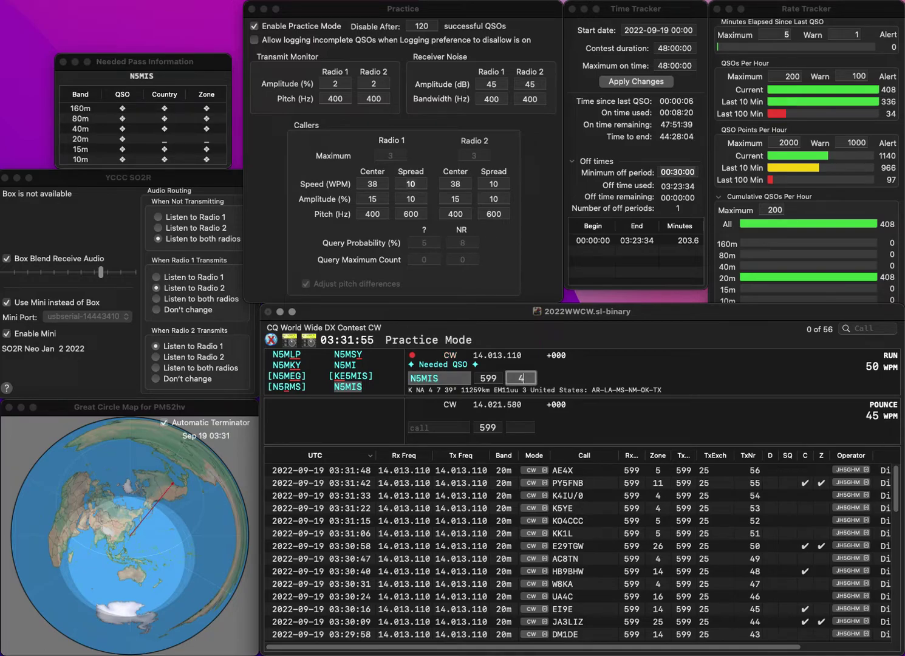
pyautogui.press('Return')
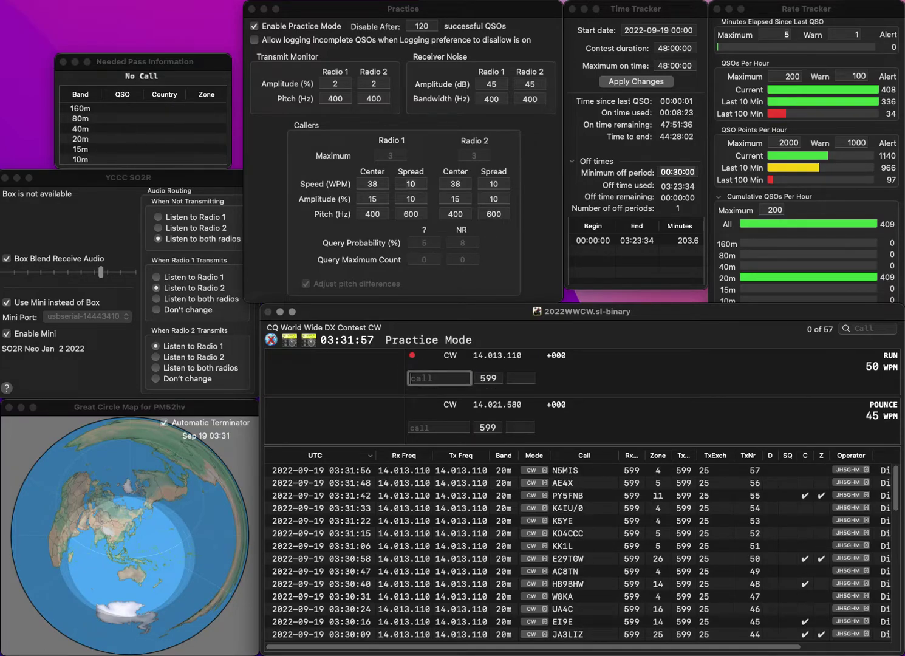
# - Log a Run radio contact with call YT9M and received zone 15
pyautogui.write('YT9M')
pyautogui.press('space')
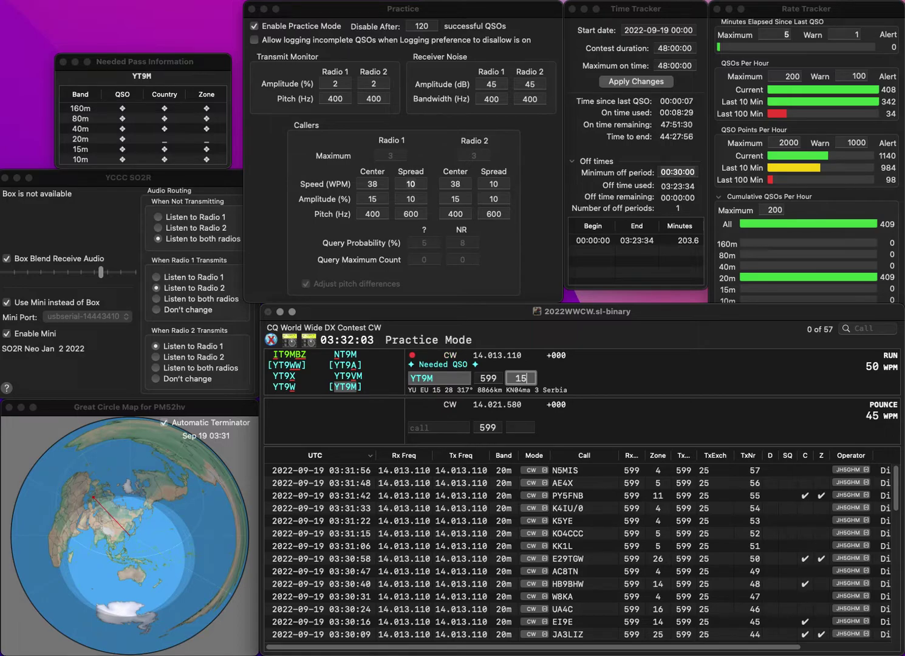
pyautogui.press('Return')
pyautogui.write('KD8YWF')
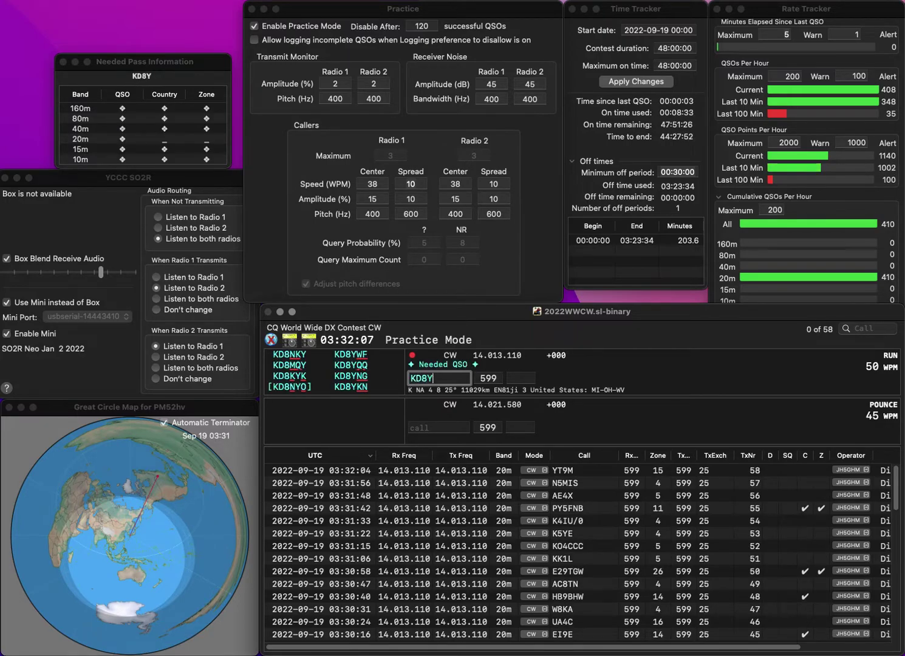
pyautogui.press('Return')
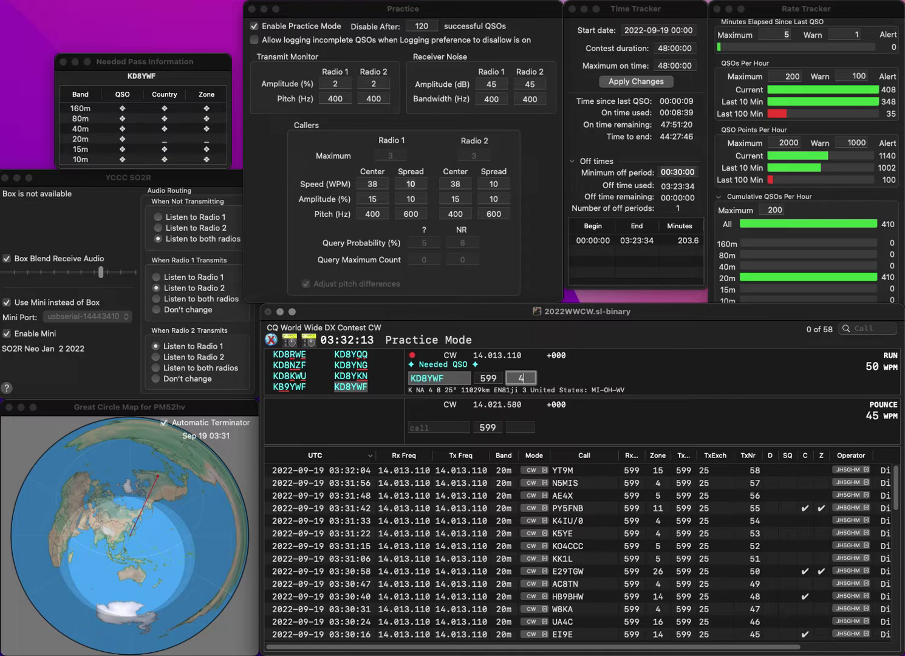
pyautogui.press('Return')
pyautogui.write('KC0QWE')
pyautogui.press('Tab')
pyautogui.write('4')
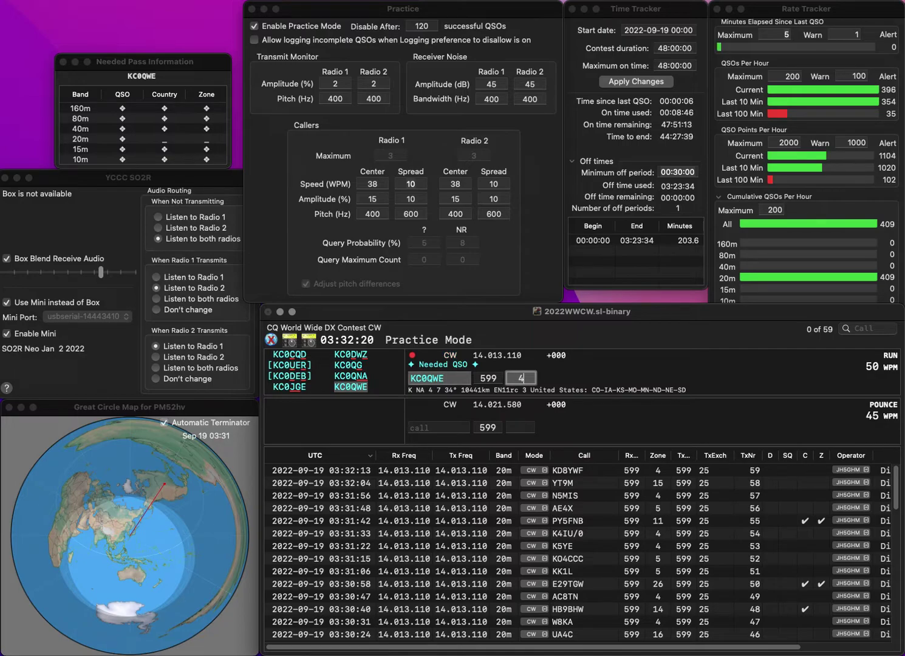
pyautogui.press('Return')
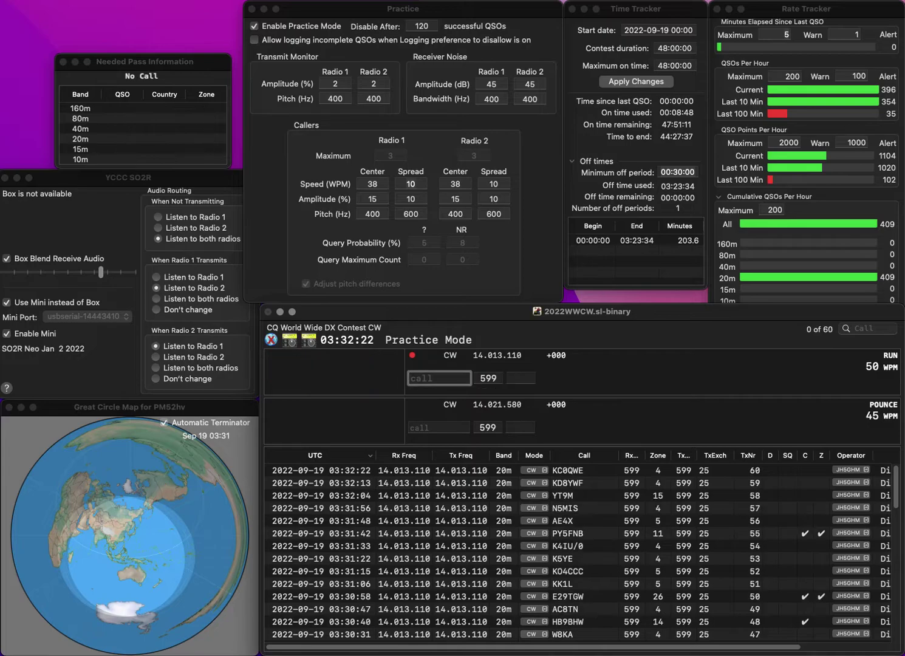
pyautogui.write('JJ1')
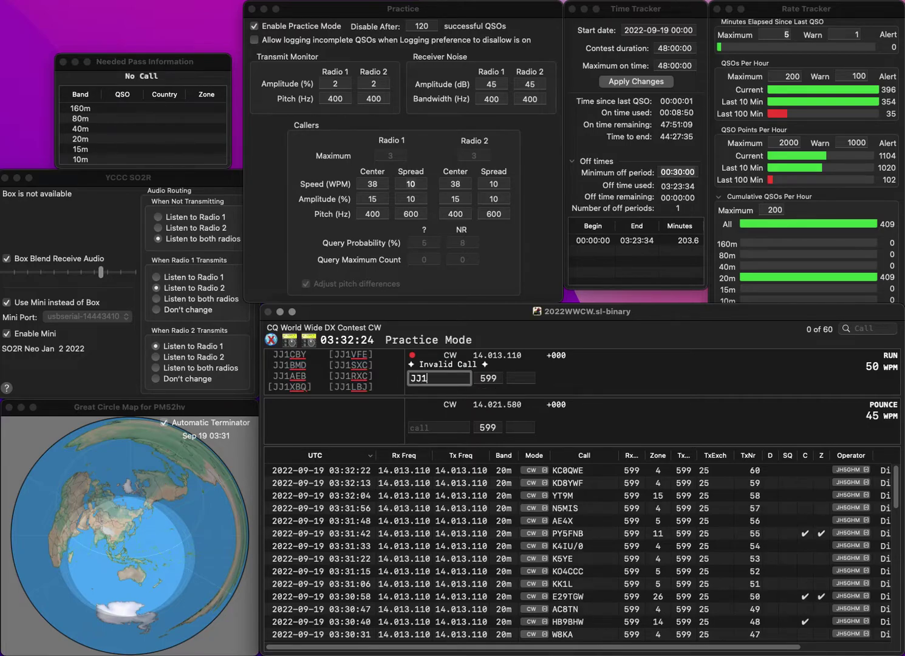
pyautogui.write('MBU')
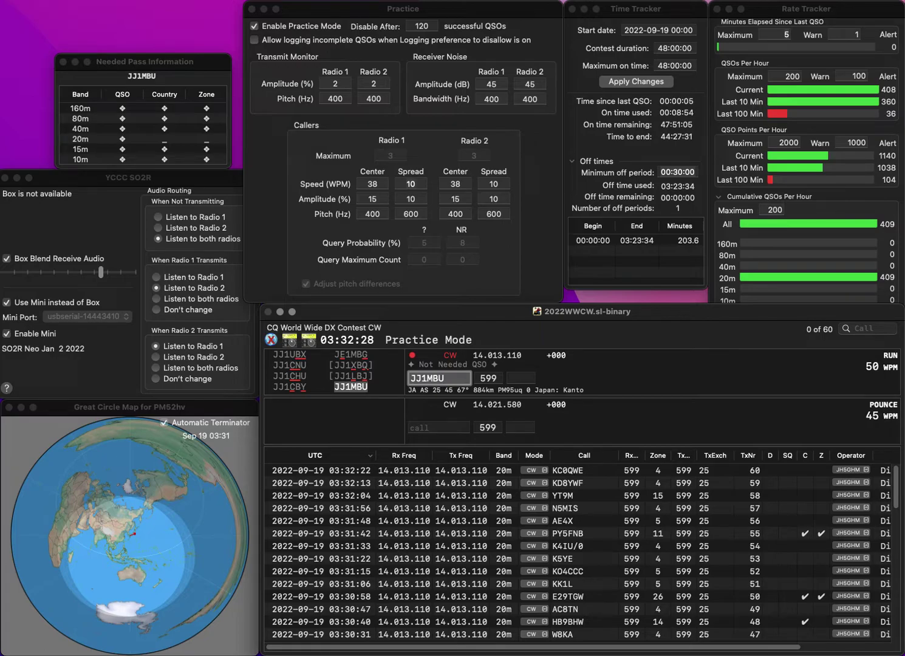
pyautogui.press('Tab')
pyautogui.write('25')
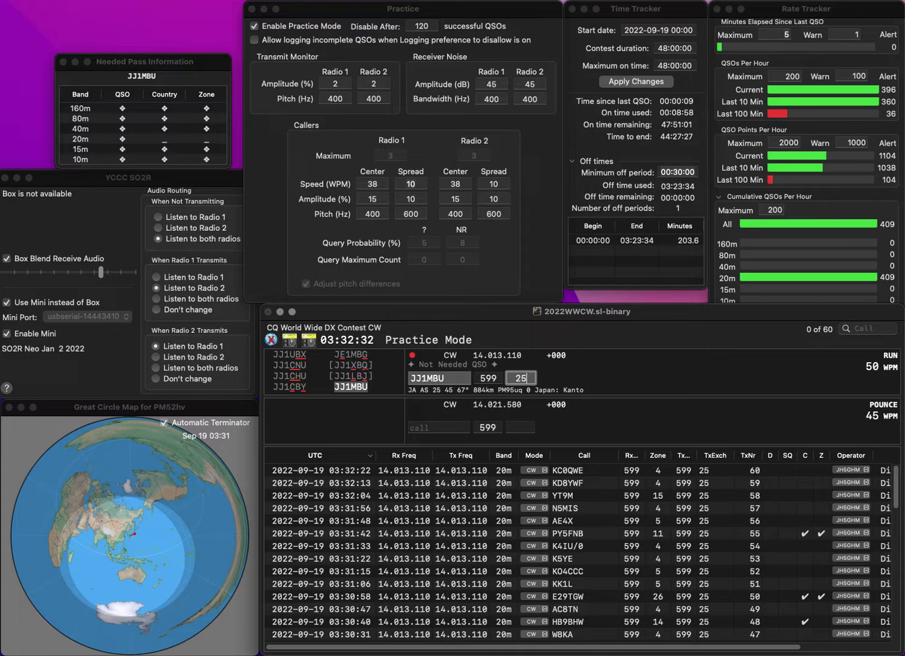
pyautogui.press('Return')
pyautogui.write('JA')
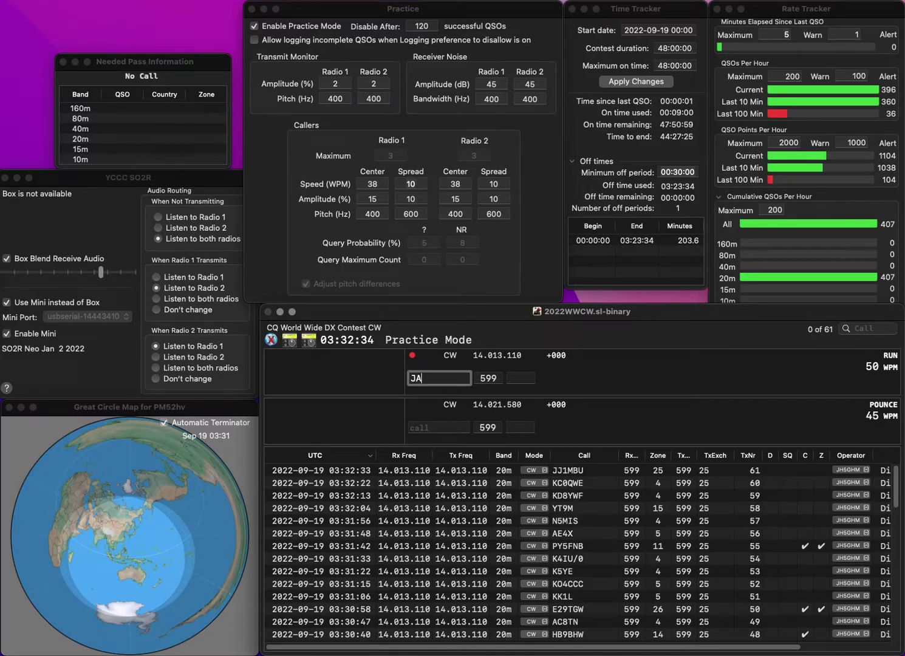
pyautogui.write('6AR')
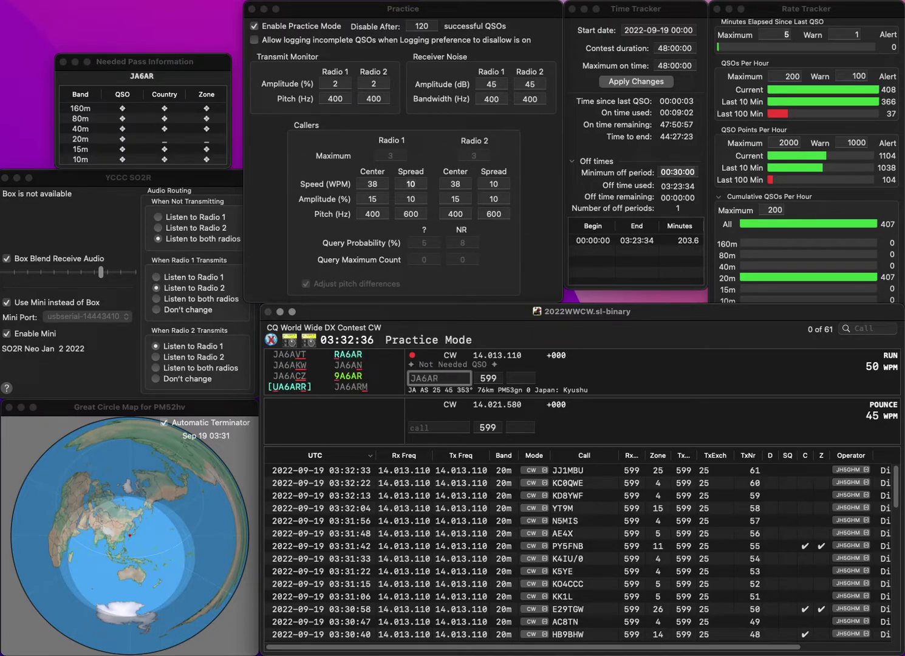
pyautogui.write('M')
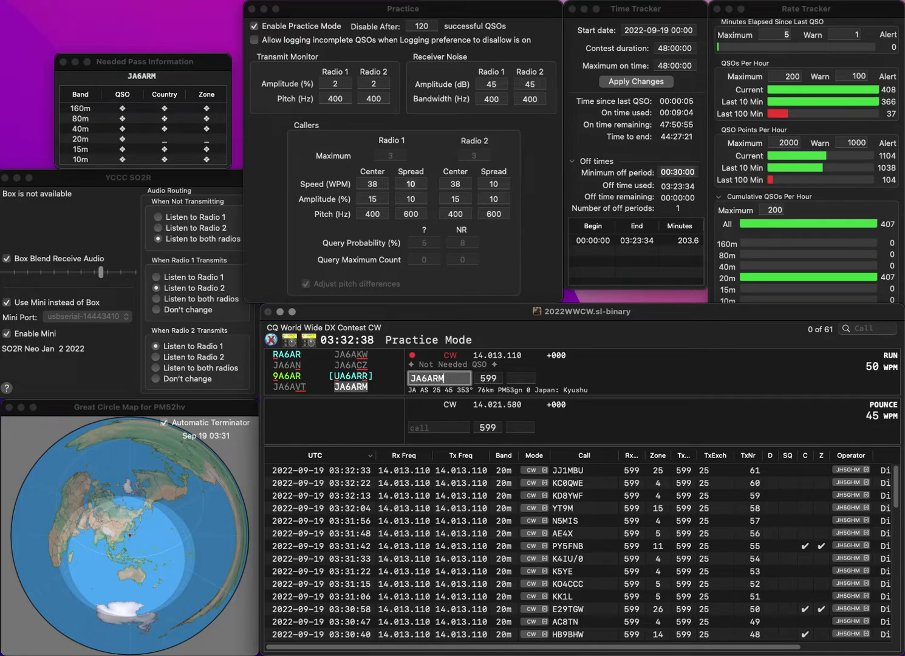
pyautogui.press('Return')
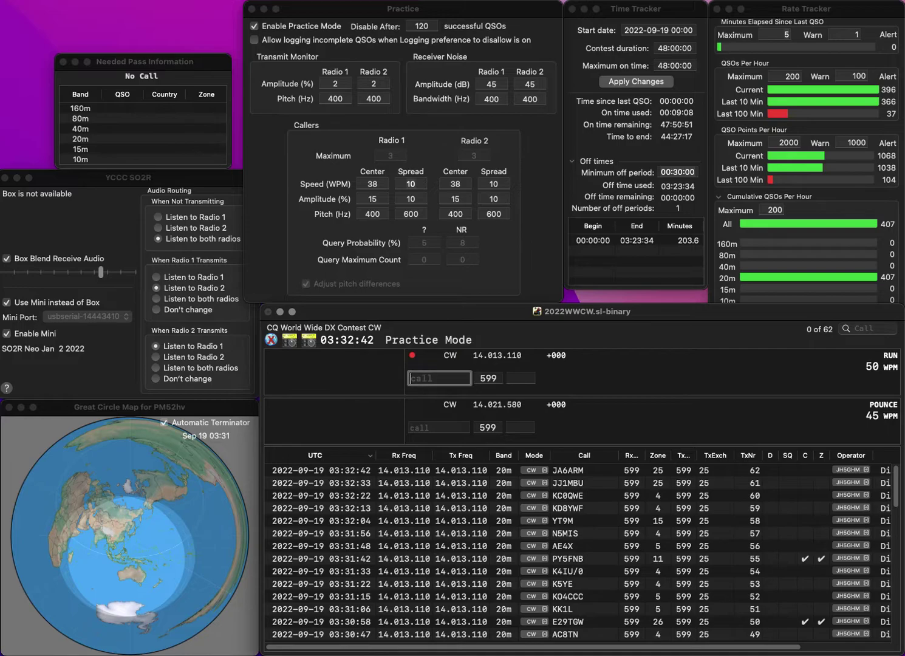
pyautogui.write('N9')
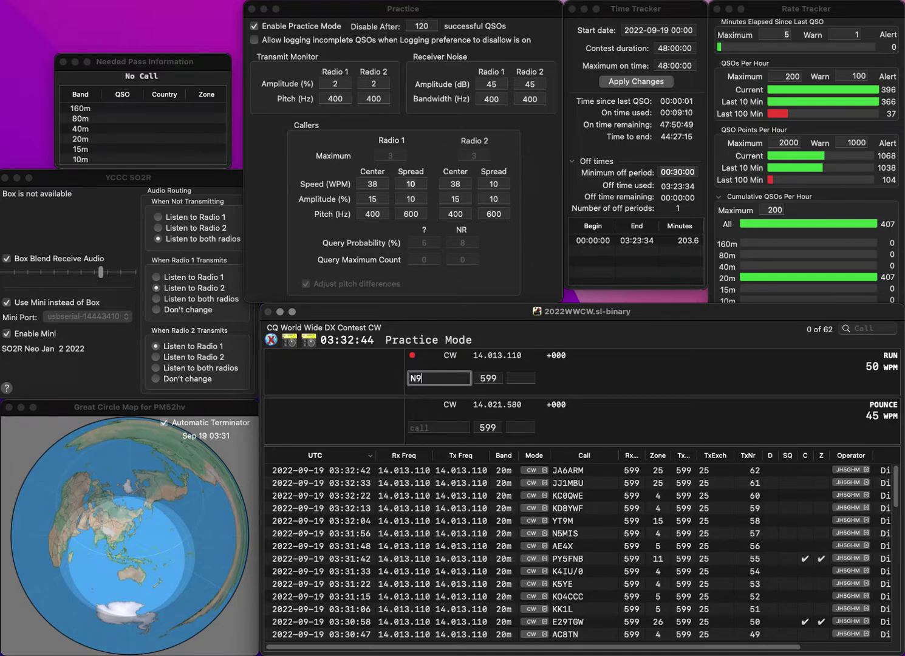
pyautogui.write('BUB')
pyautogui.press('space')
pyautogui.write('4')
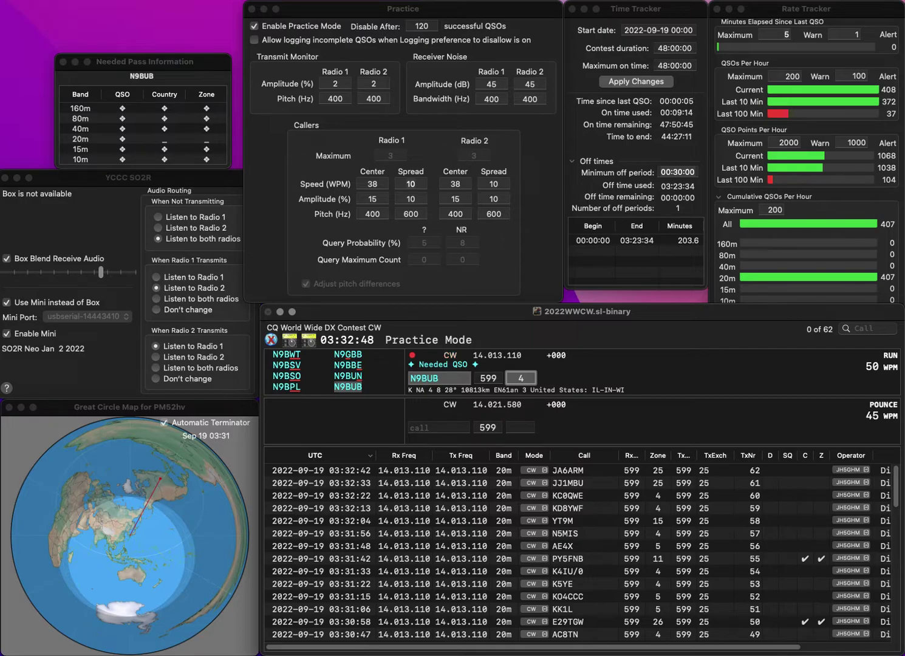
pyautogui.press('Return')
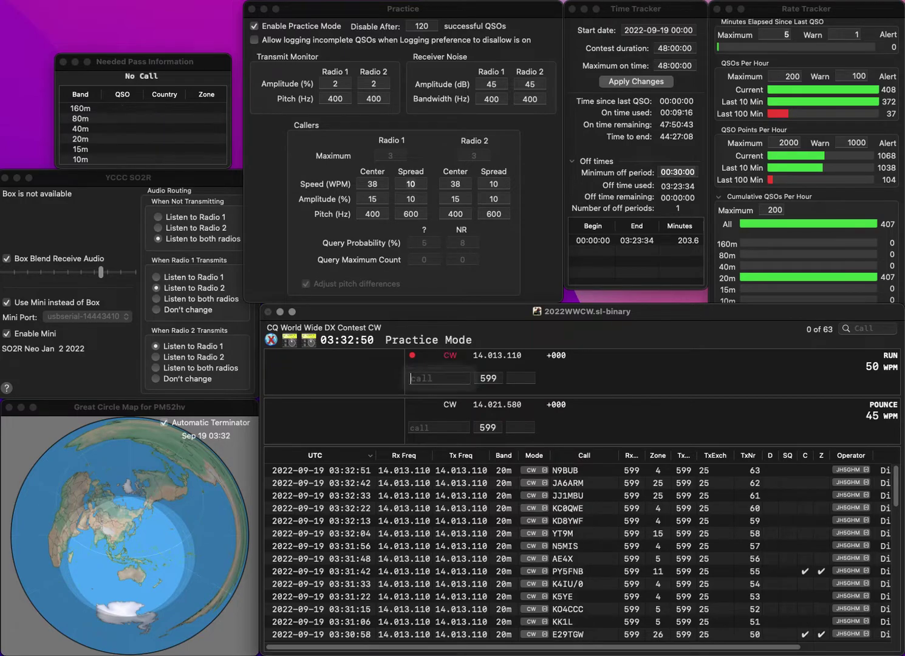
# - Log a Run radio contact with call RY0A and received zone 18
pyautogui.write('RY')
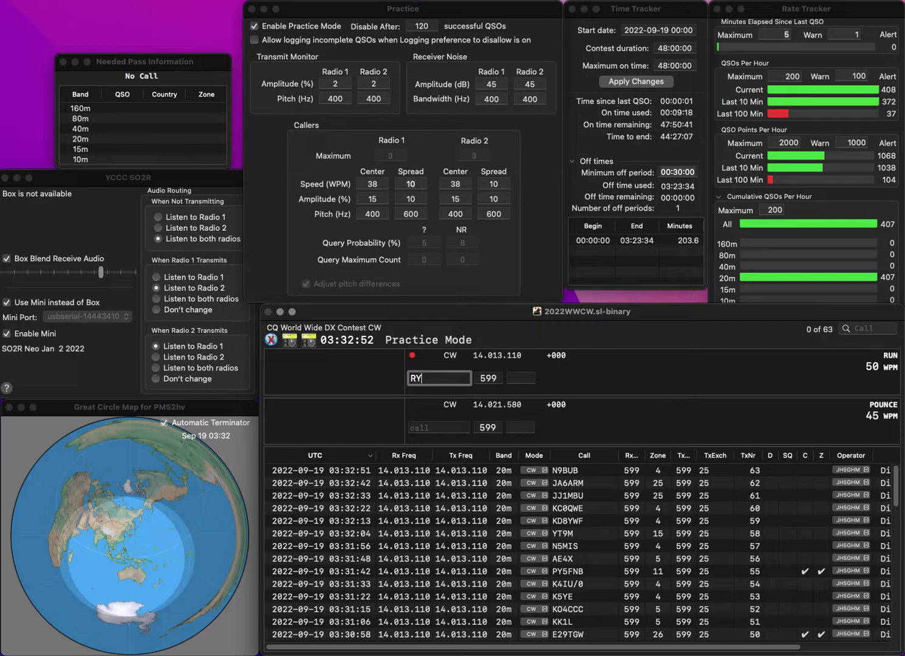
pyautogui.write('0A')
pyautogui.press('Tab')
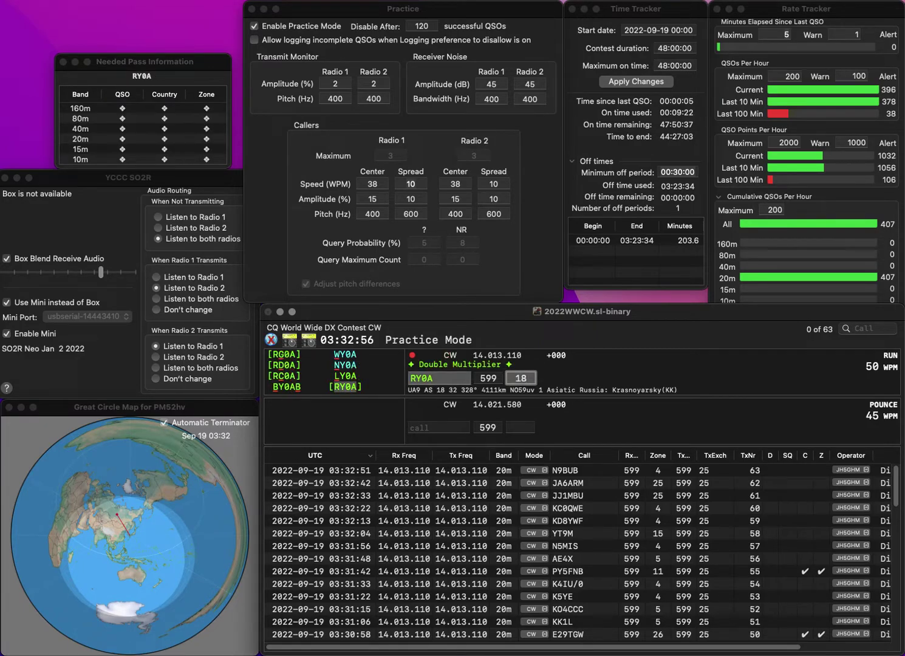
pyautogui.press('Return')
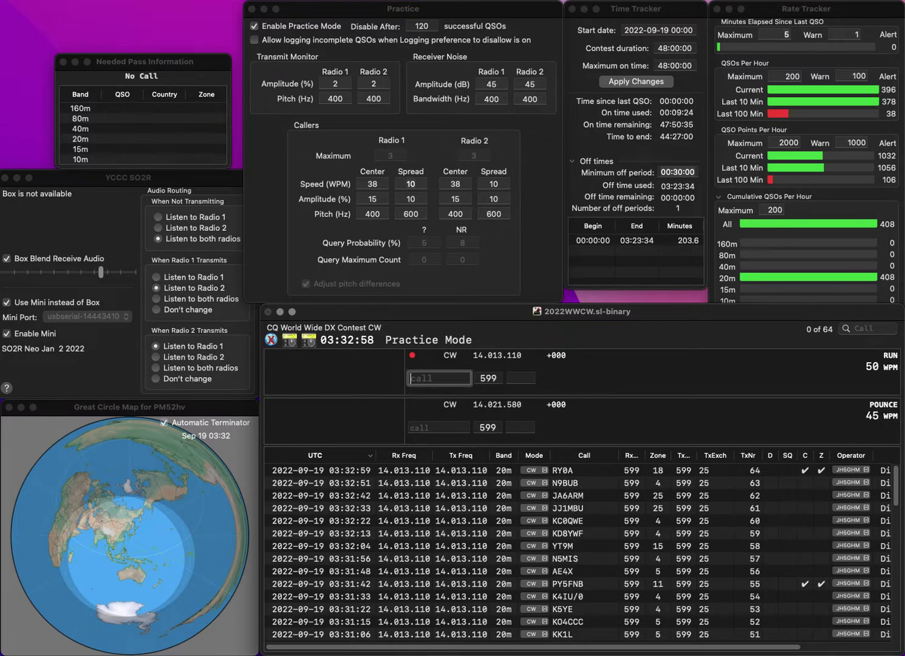
pyautogui.write('SP')
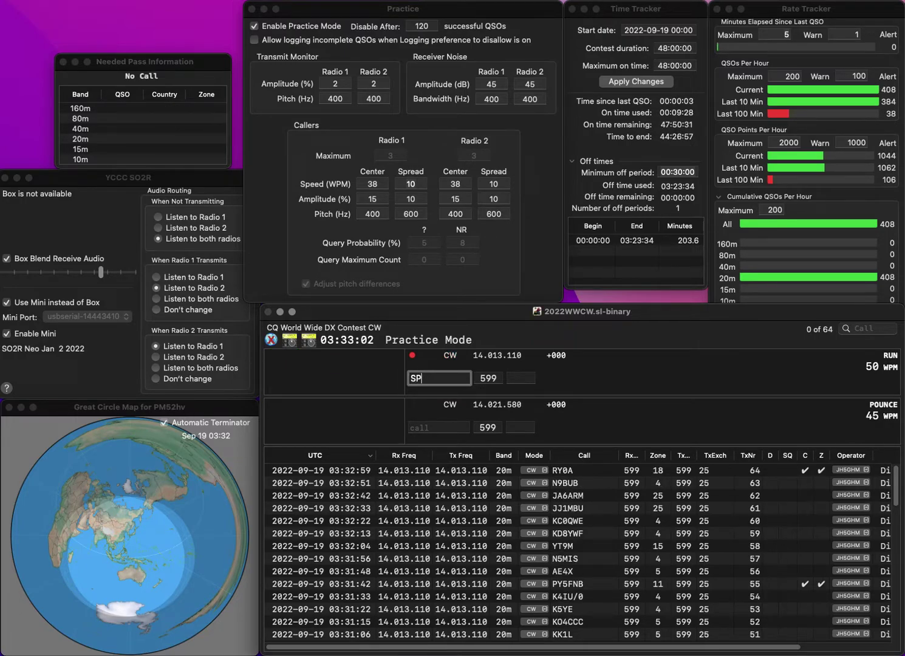
pyautogui.write('8KM')
pyautogui.press('space')
pyautogui.write('15')
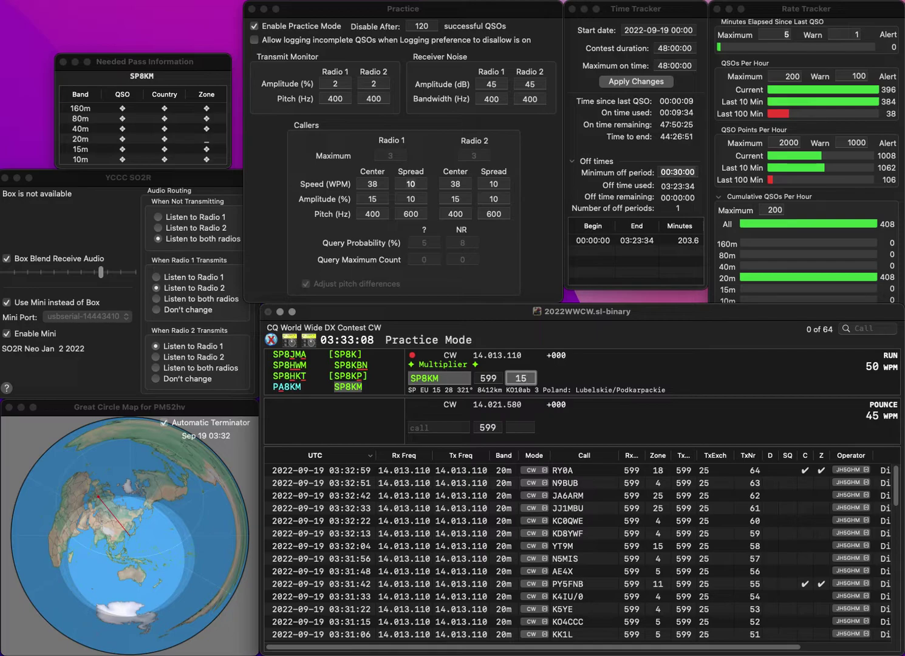
pyautogui.press('Return')
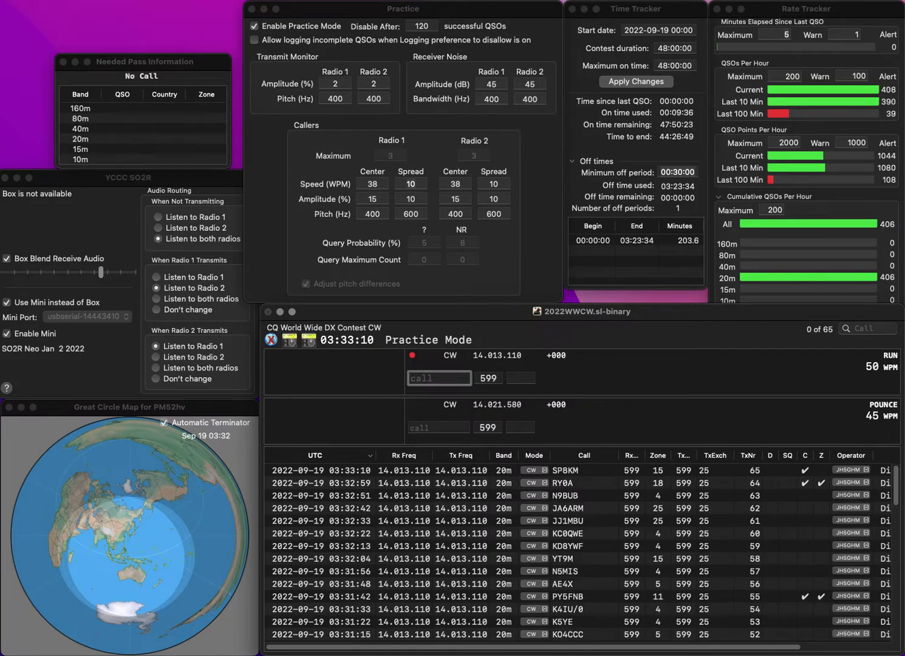
pyautogui.write('M0PSC')
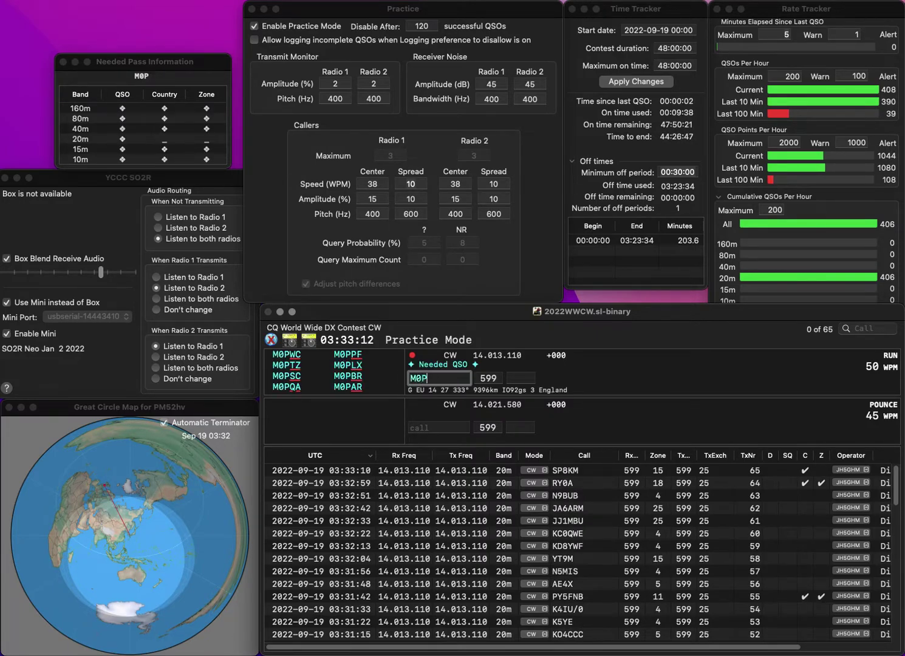
pyautogui.press('Return')
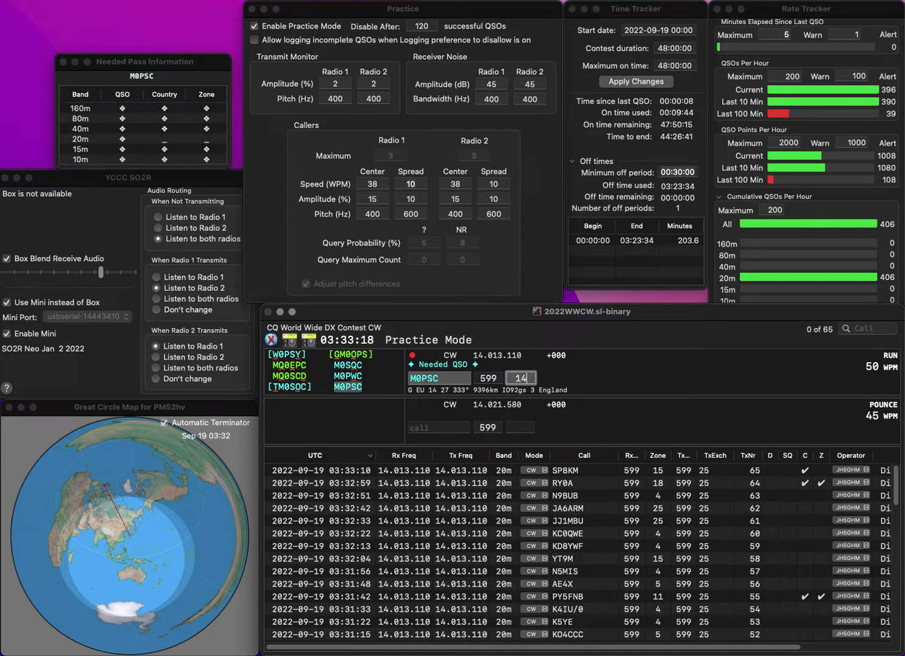
pyautogui.press('Return')
pyautogui.write('NG5M')
pyautogui.press('space')
pyautogui.write('4')
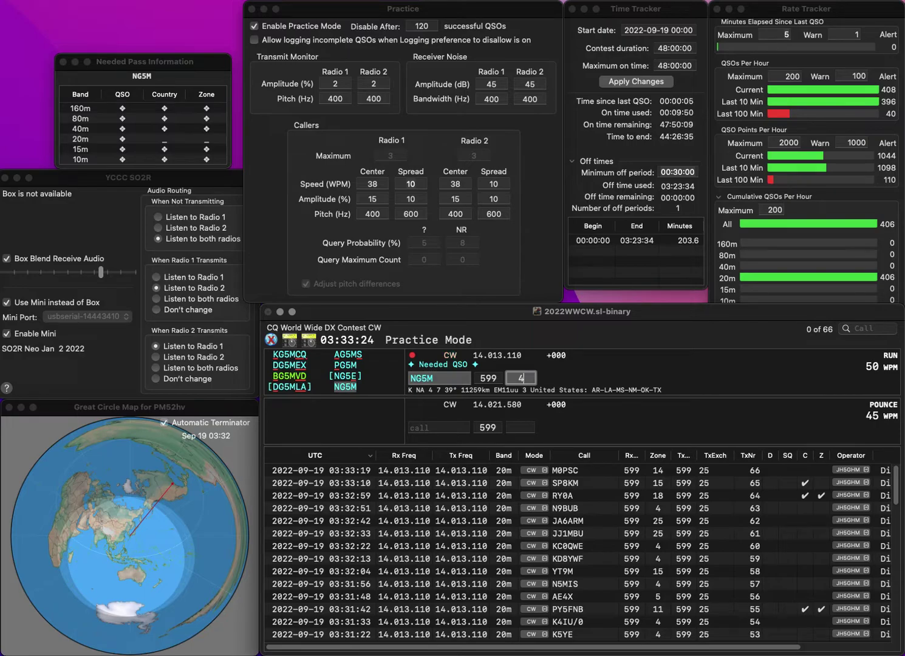
pyautogui.press('Return')
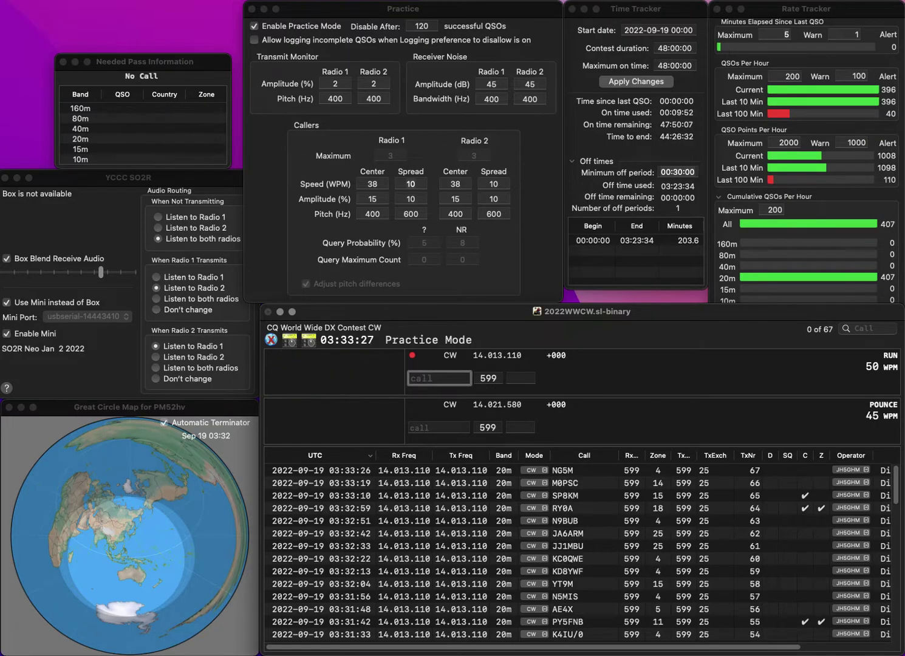
pyautogui.write('DL8TN')
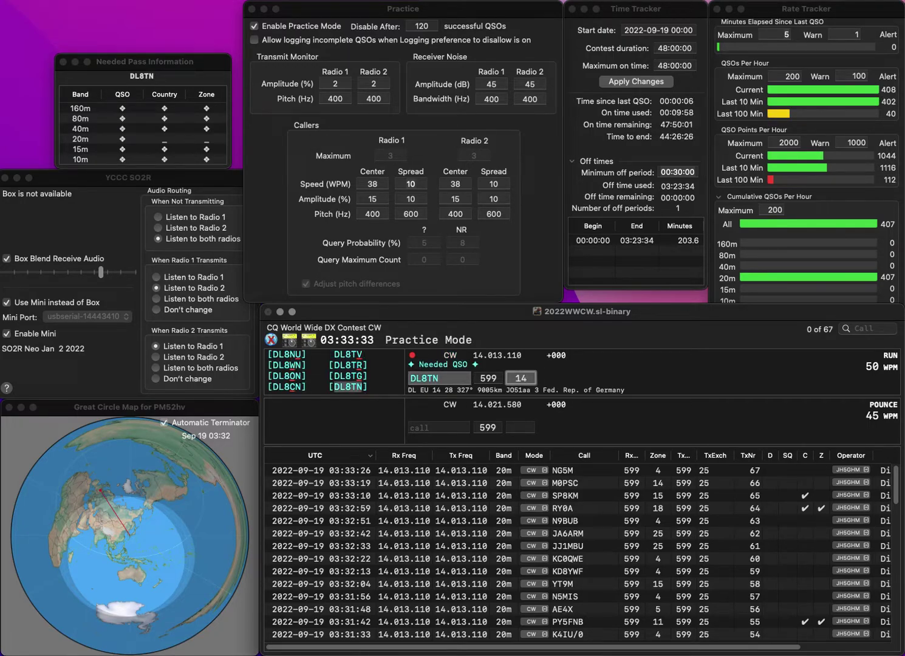
pyautogui.press('Return')
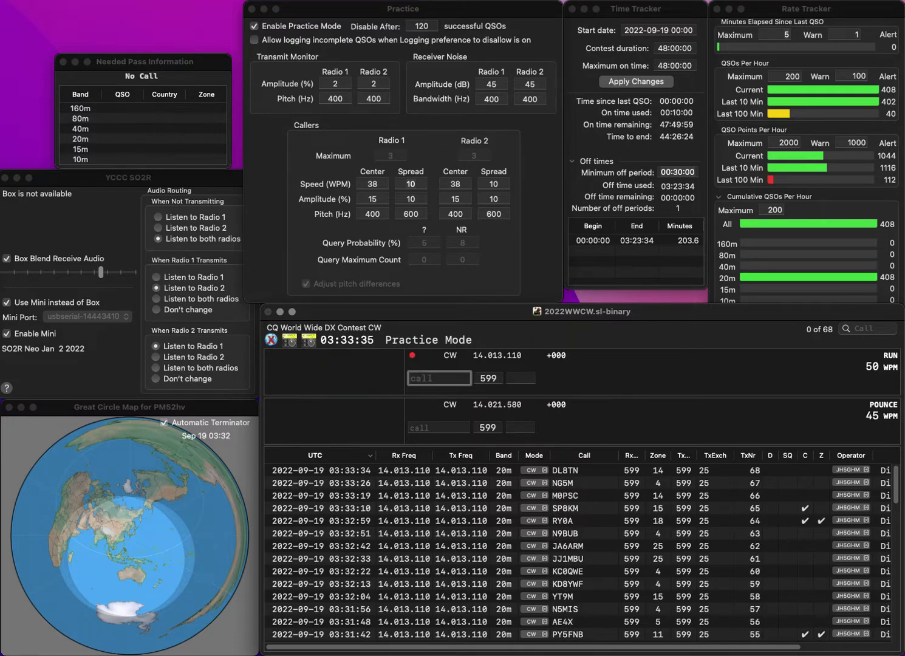
pyautogui.write('W0ZWS')
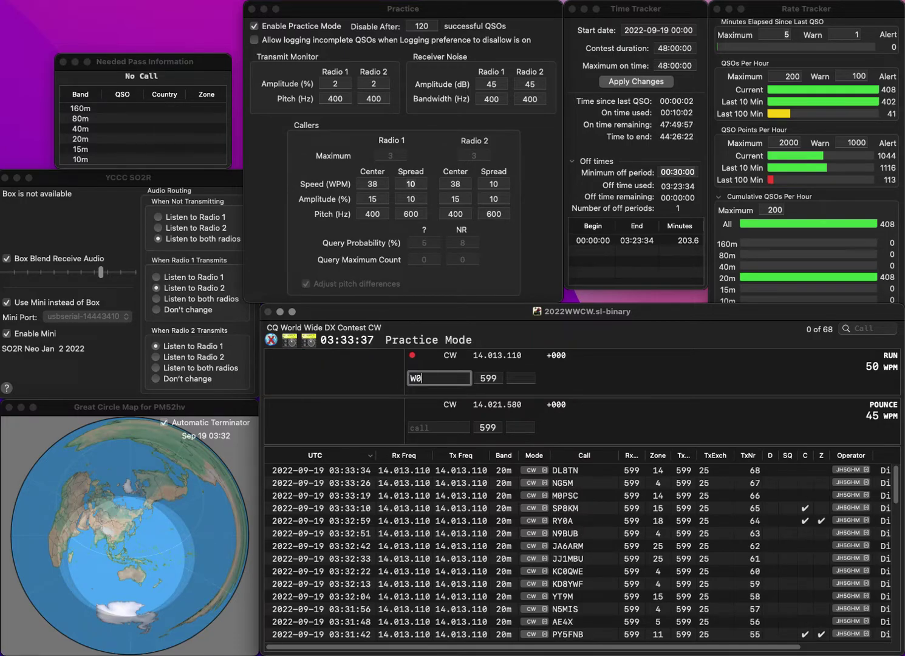
pyautogui.press('space')
pyautogui.write('4')
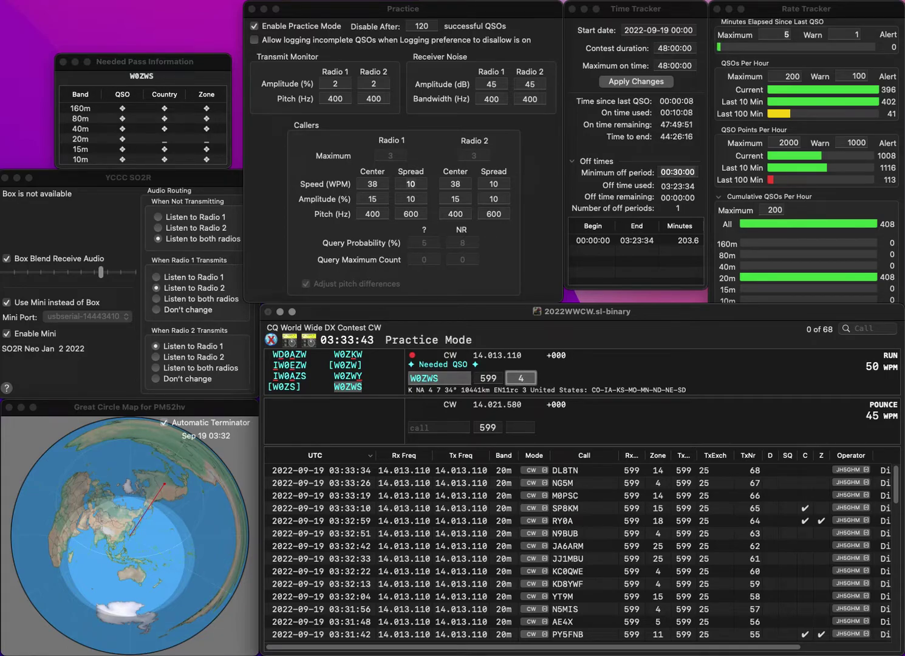
pyautogui.press('Return')
# - Enter a Run radio contact, correct its call to LZ7A, and log it with received zone 20
pyautogui.write('RLZ7A')
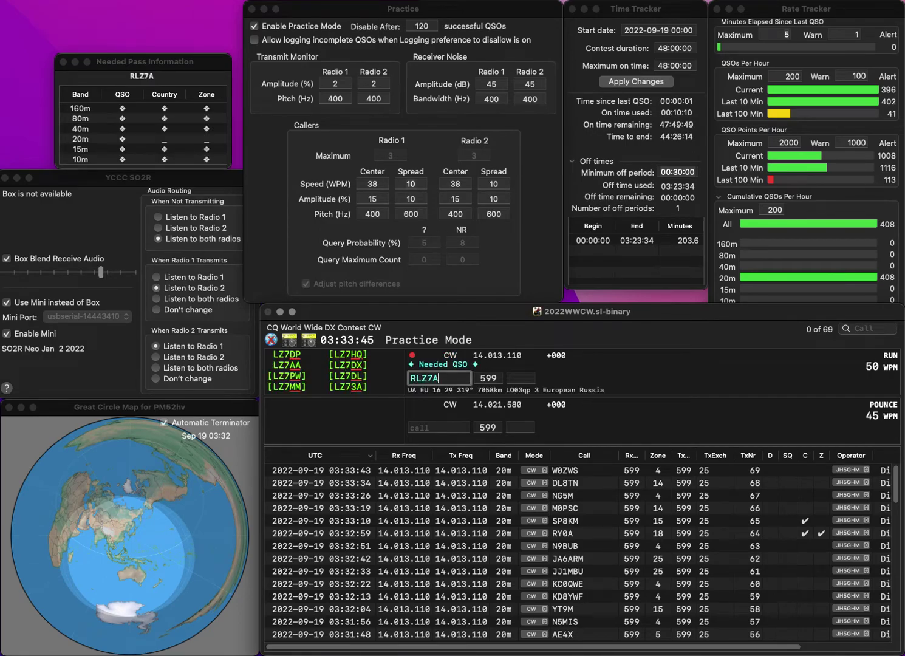
pyautogui.press('Home')
pyautogui.press('Delete')
pyautogui.press('space')
pyautogui.write('20')
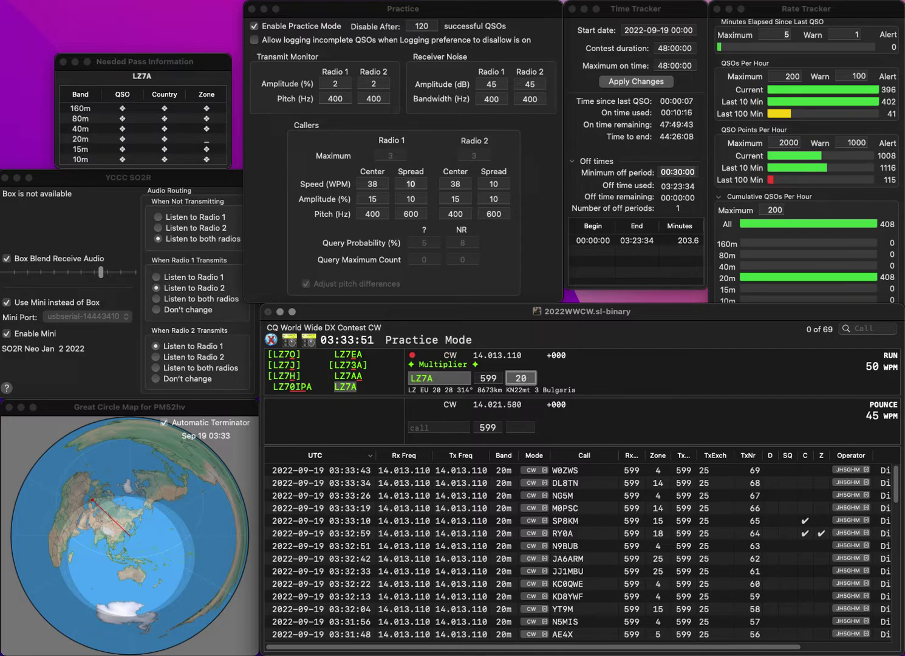
pyautogui.press('Return')
pyautogui.write('UE9AA')
pyautogui.press('Home')
pyautogui.press('Delete')
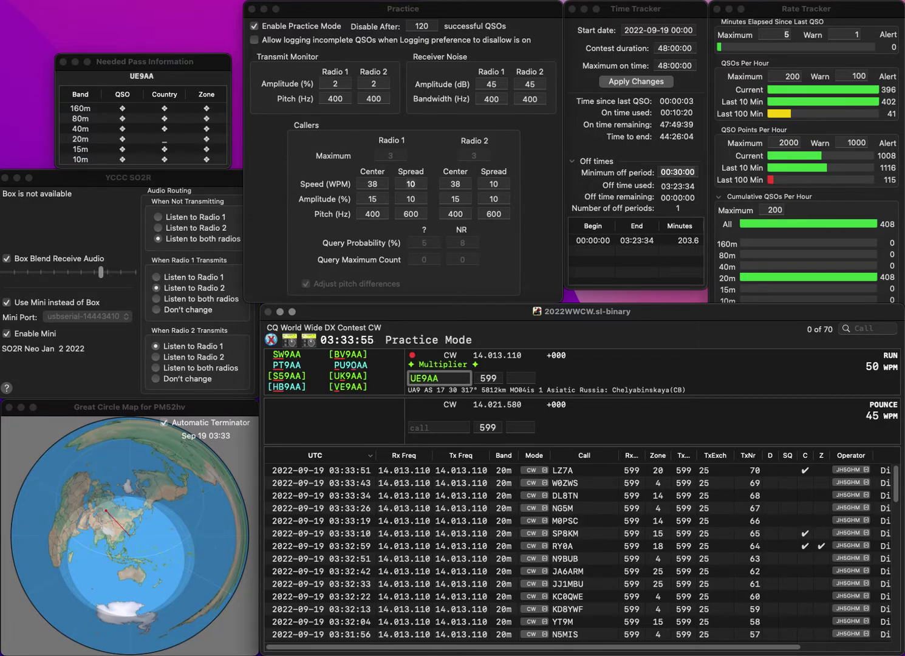
pyautogui.write('V')
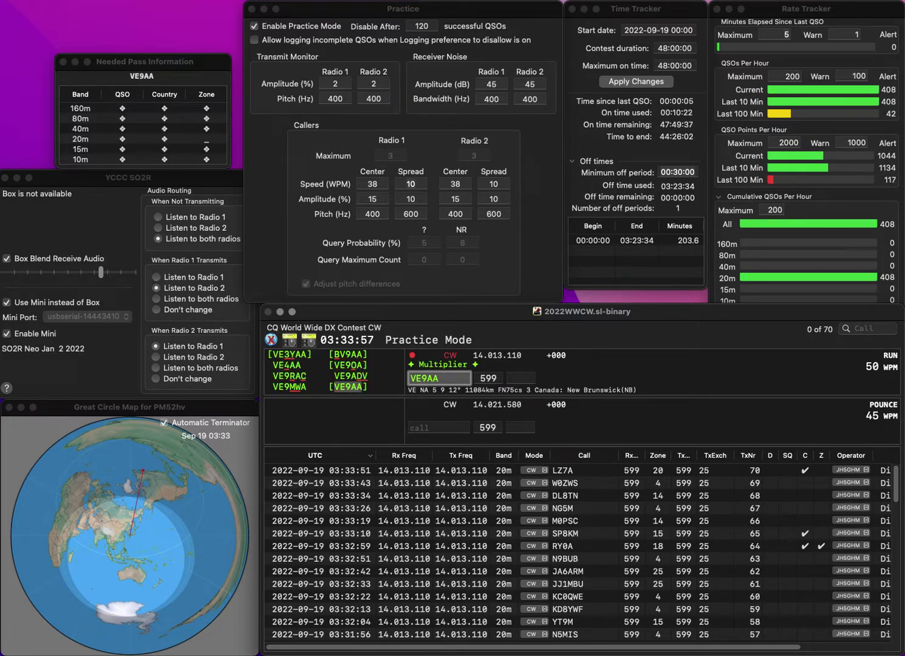
pyautogui.press('space')
pyautogui.write('5')
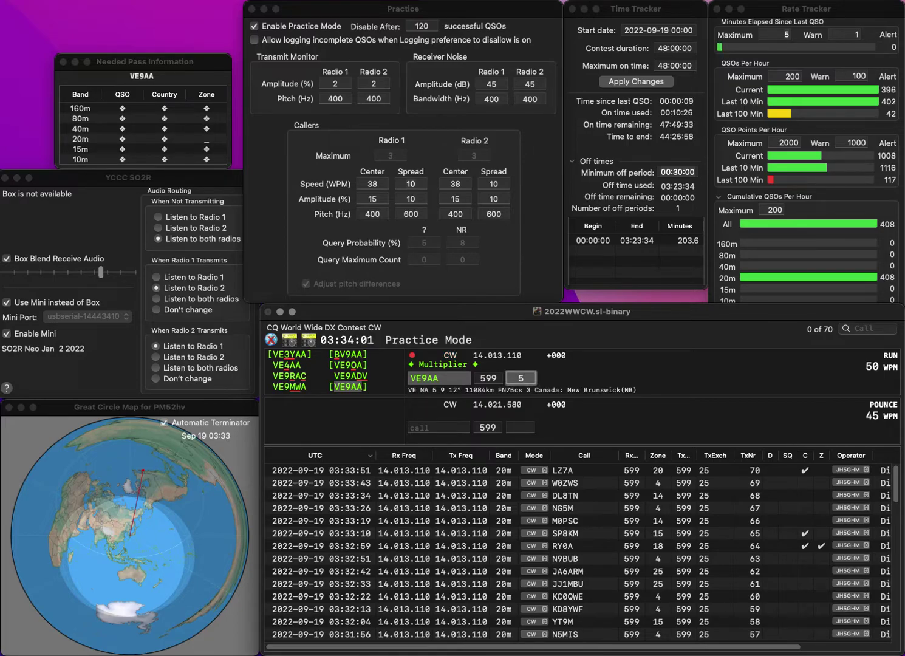
pyautogui.press('Return')
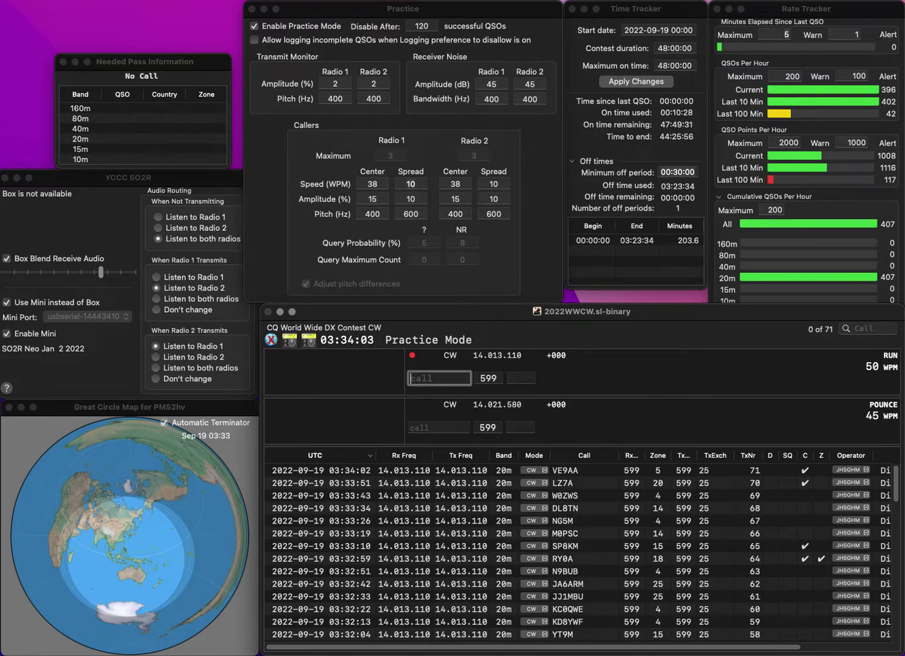
# - Log a Run radio contact with call AD0WB and received zone 4
pyautogui.write('AD0WB')
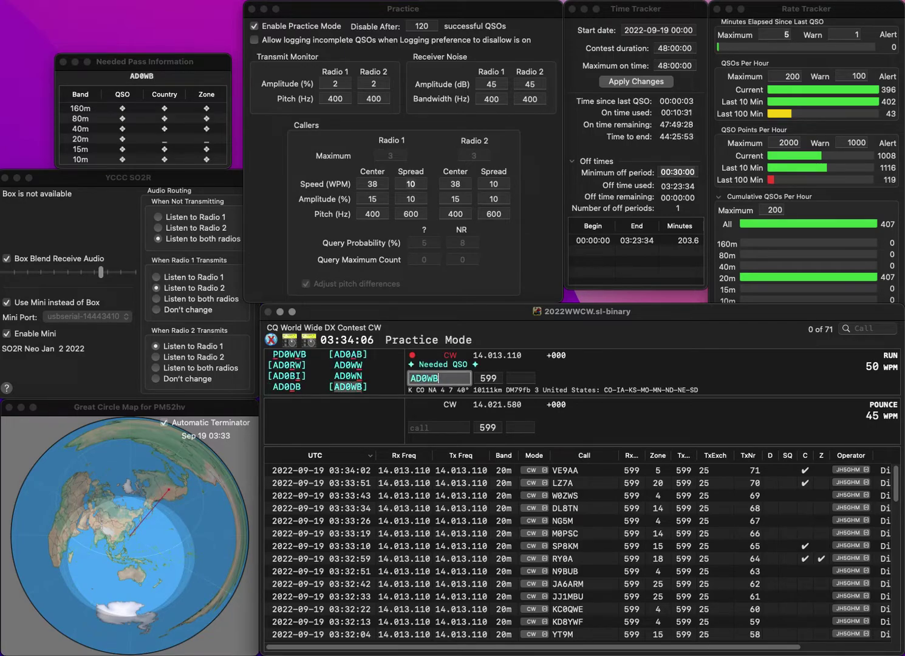
pyautogui.press('space')
pyautogui.write('4')
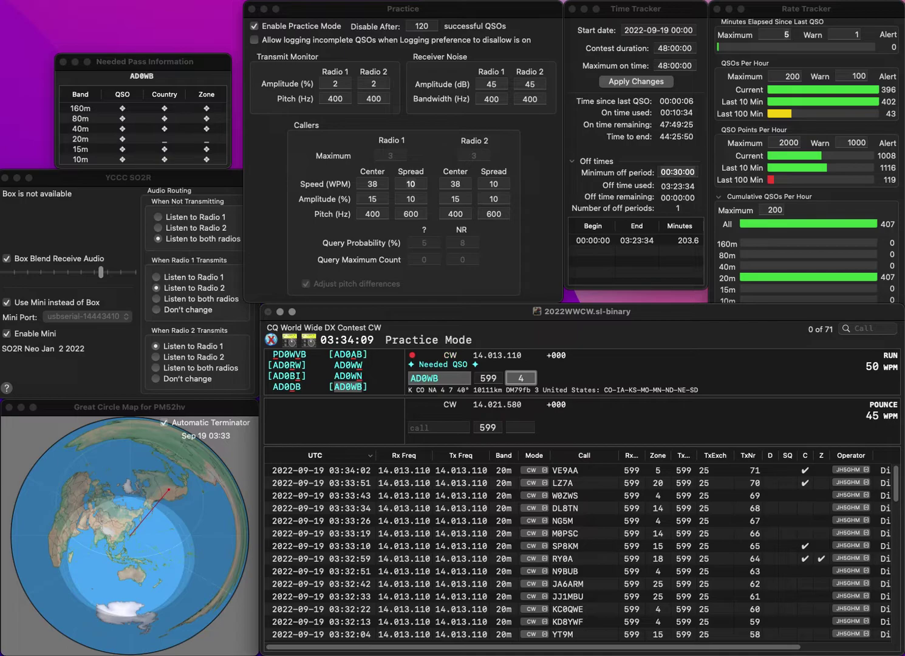
pyautogui.press('Return')
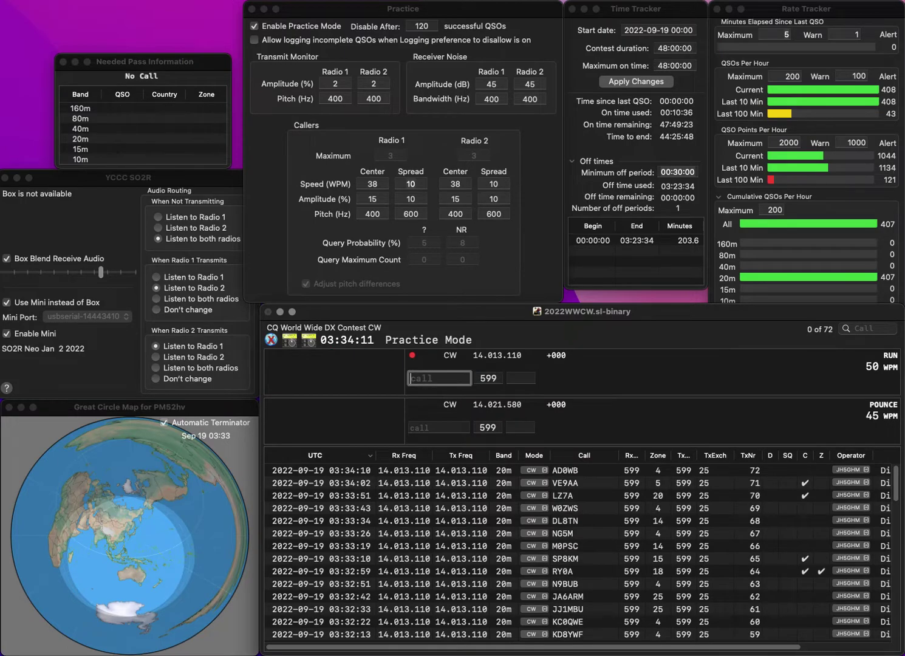
# - Enter a Run radio contact, correct its call to BY4DX, and log it with received zone 24
pyautogui.write('Y4DXAB')
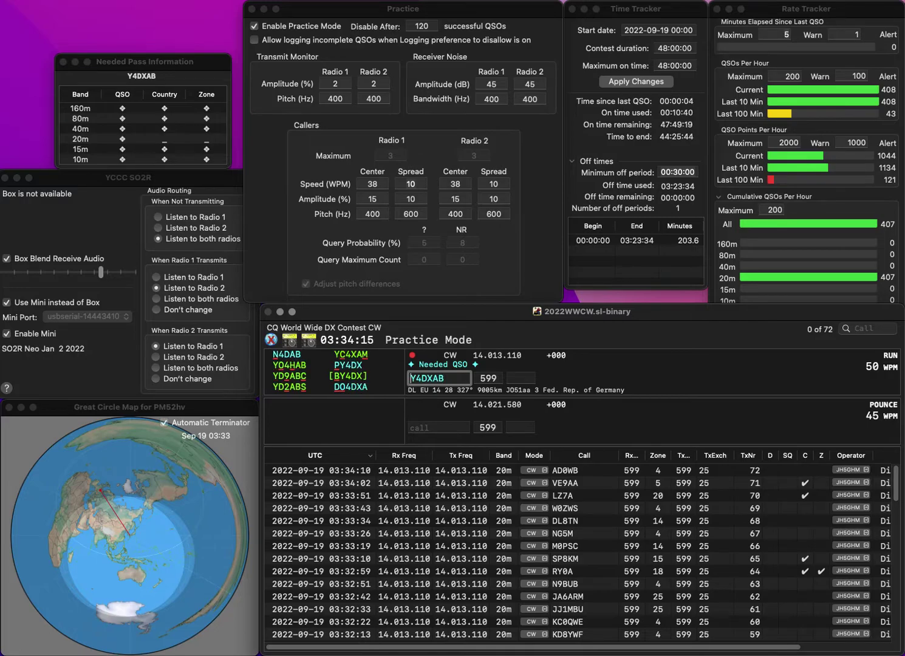
pyautogui.press('Home')
pyautogui.write('B')
pyautogui.press('End')
pyautogui.press('BackSpace')
pyautogui.press('BackSpace')
pyautogui.press('Return')
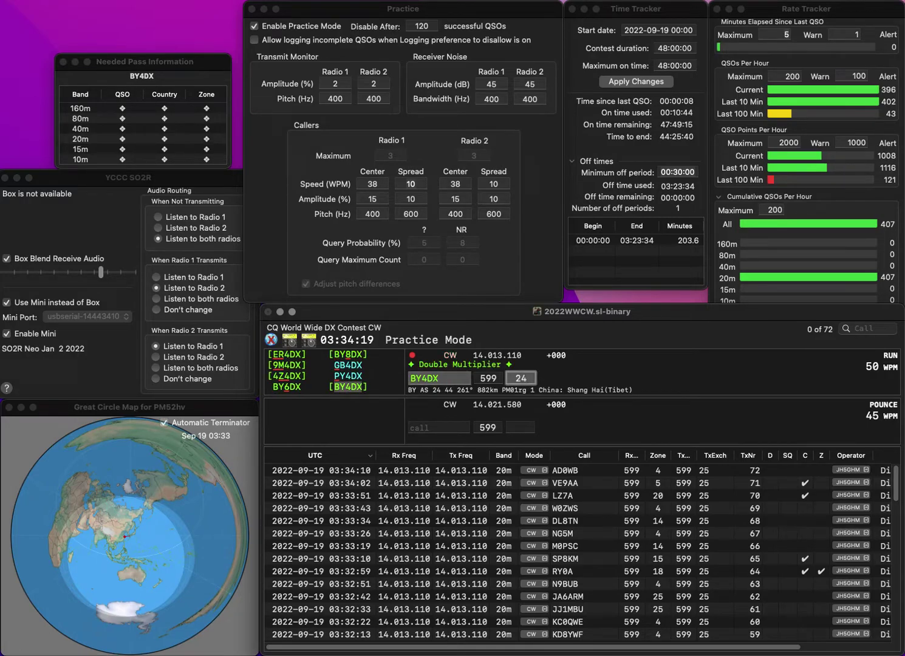
pyautogui.press('Return')
pyautogui.write('KO')
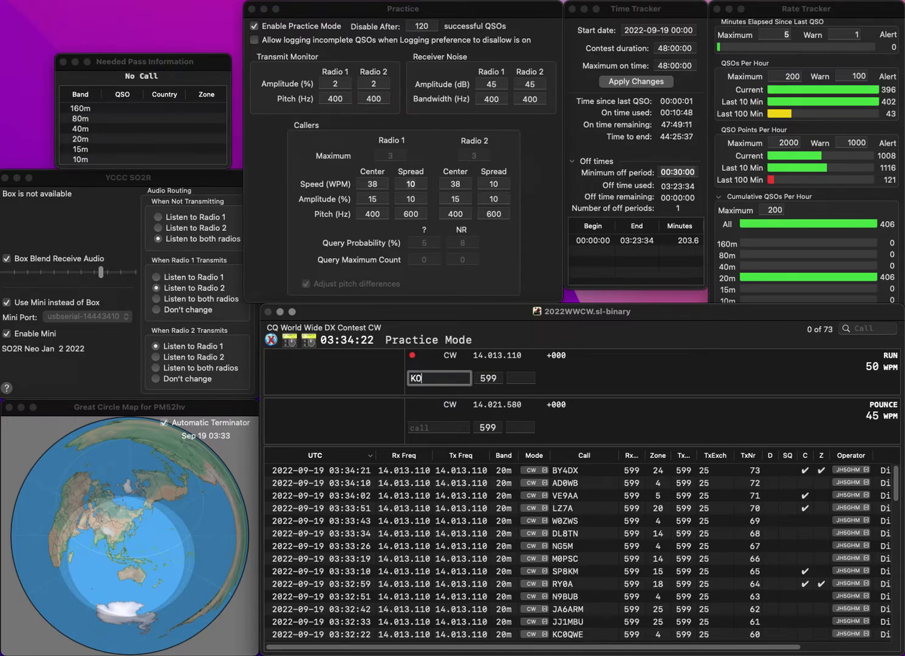
pyautogui.write('1I')
pyautogui.press('Tab')
pyautogui.write('5')
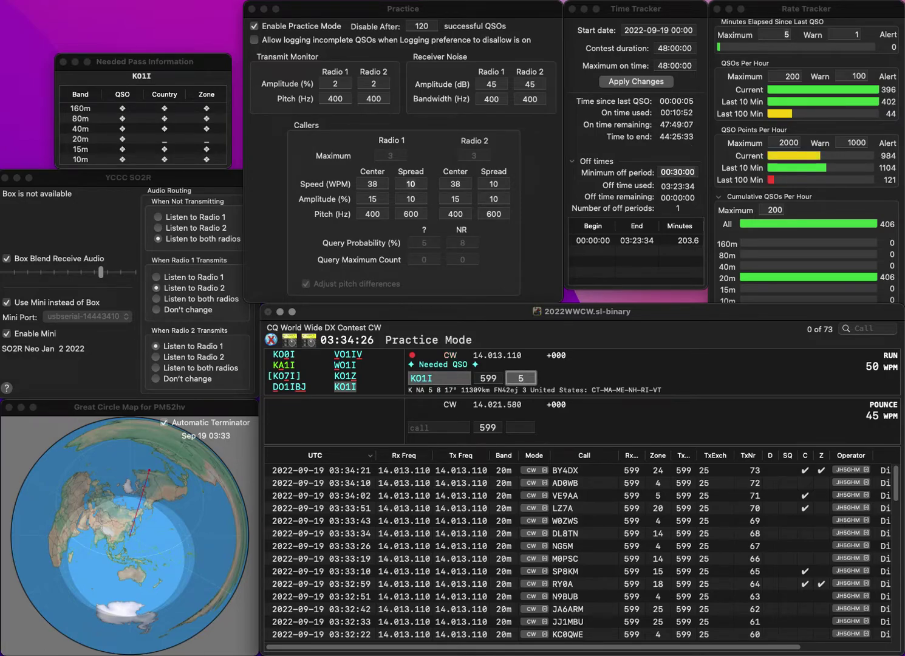
pyautogui.press('Return')
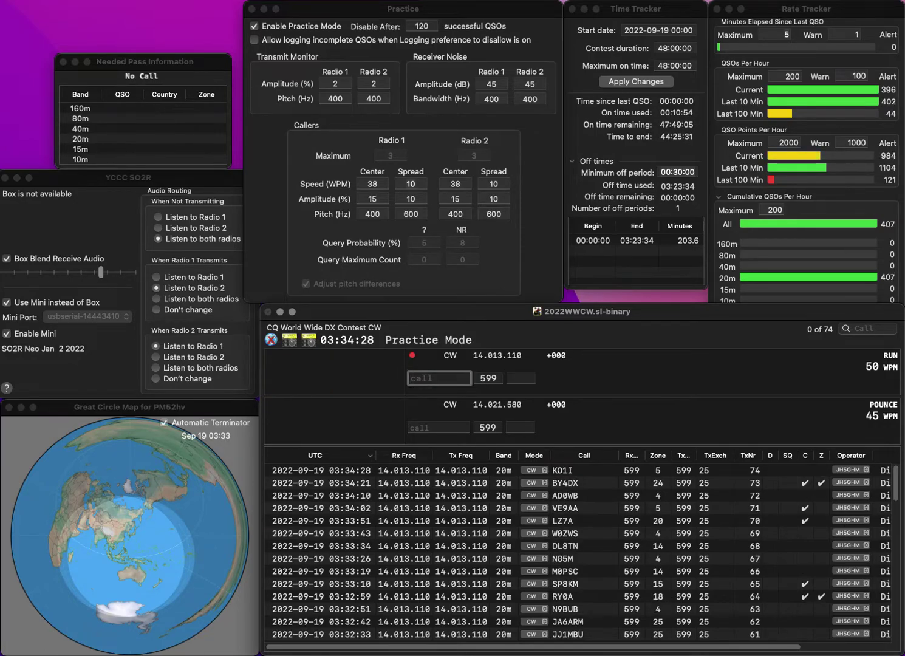
pyautogui.write('DL2N')
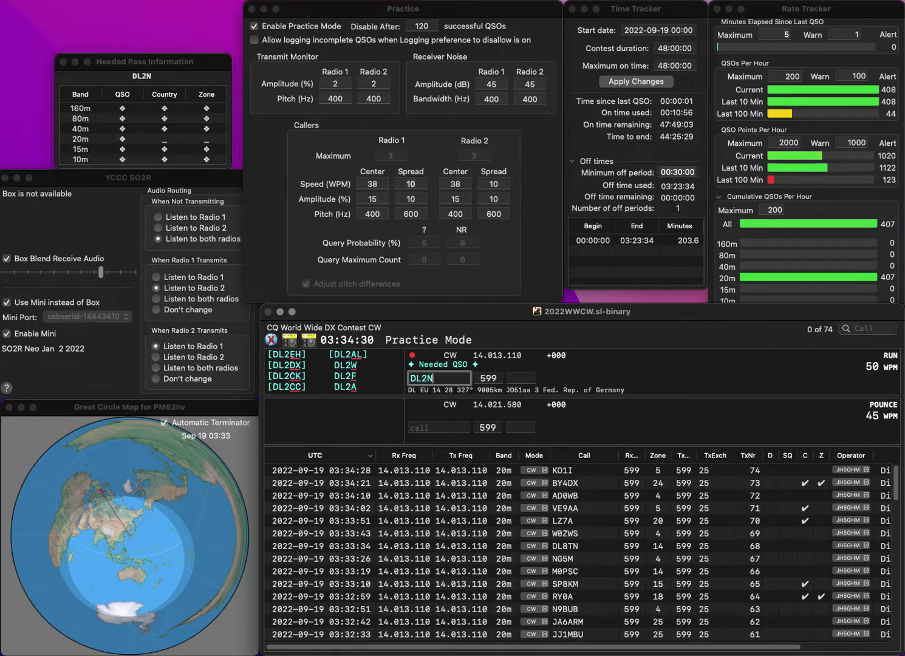
pyautogui.write('BW')
pyautogui.press('space')
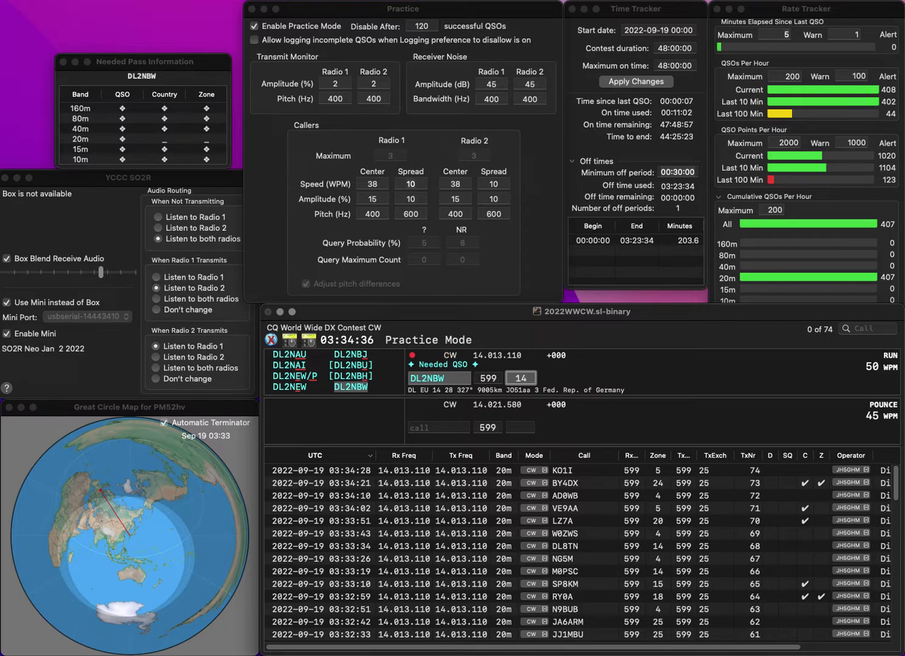
pyautogui.press('Return')
pyautogui.write('UETN')
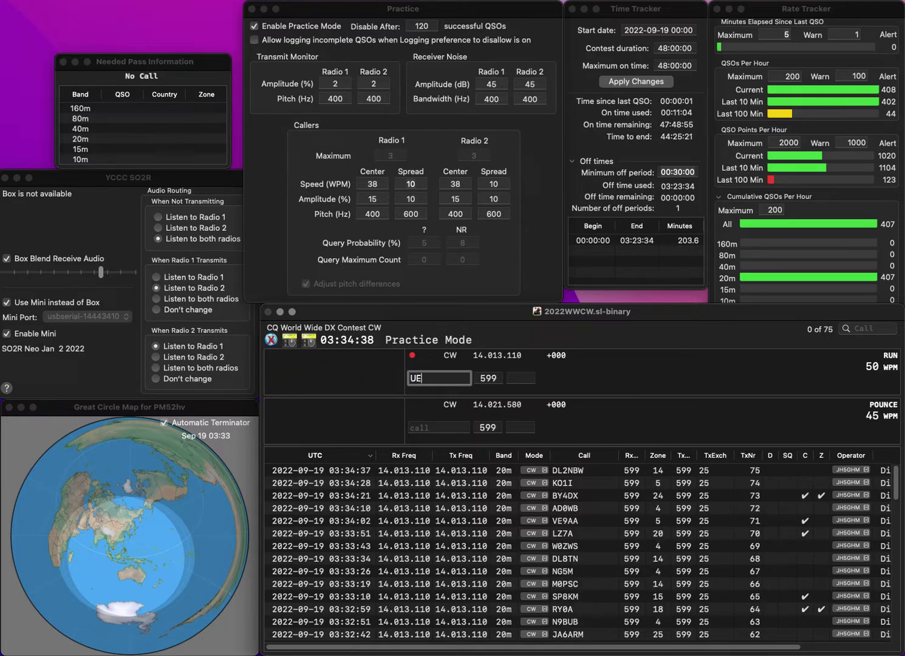
pyautogui.press('Left')
pyautogui.press('Left')
pyautogui.write('6')
pyautogui.press('Left')
pyautogui.press('Left')
pyautogui.press('BackSpace')
pyautogui.write('V')
pyautogui.press('space')
pyautogui.write('4')
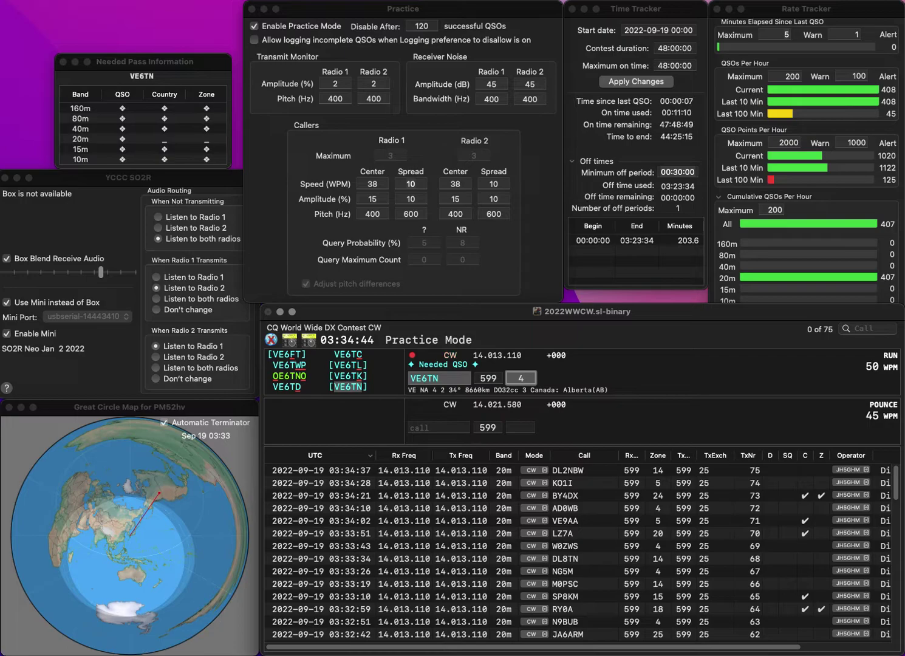
pyautogui.press('Return')
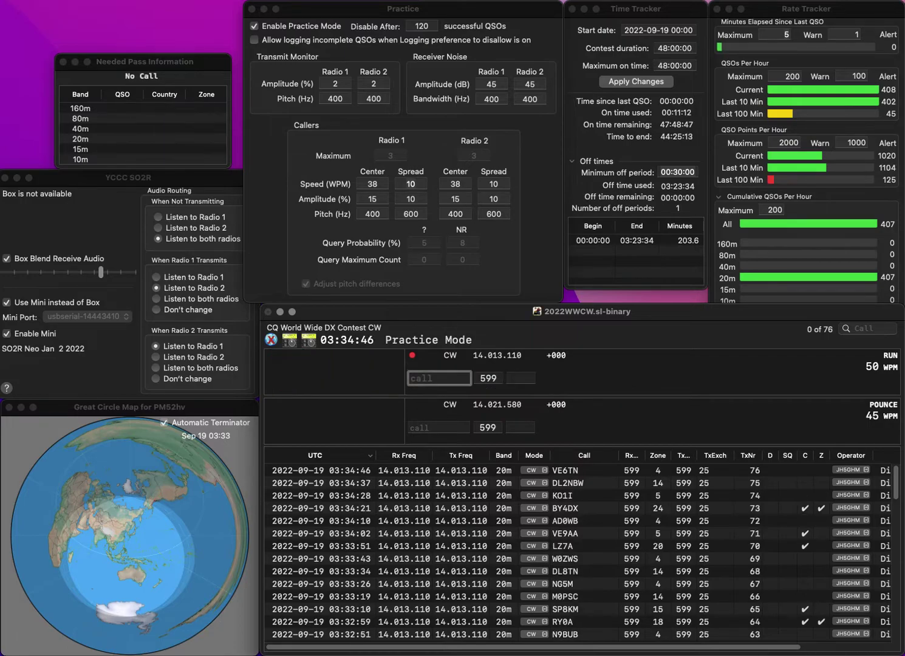
pyautogui.write('JH0')
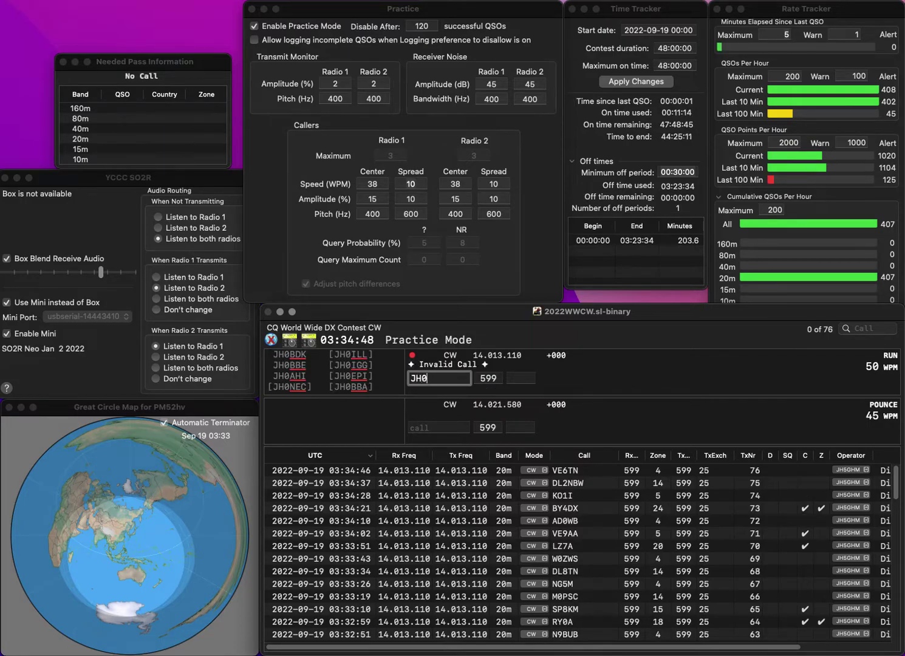
pyautogui.write('DAY')
pyautogui.press('Return')
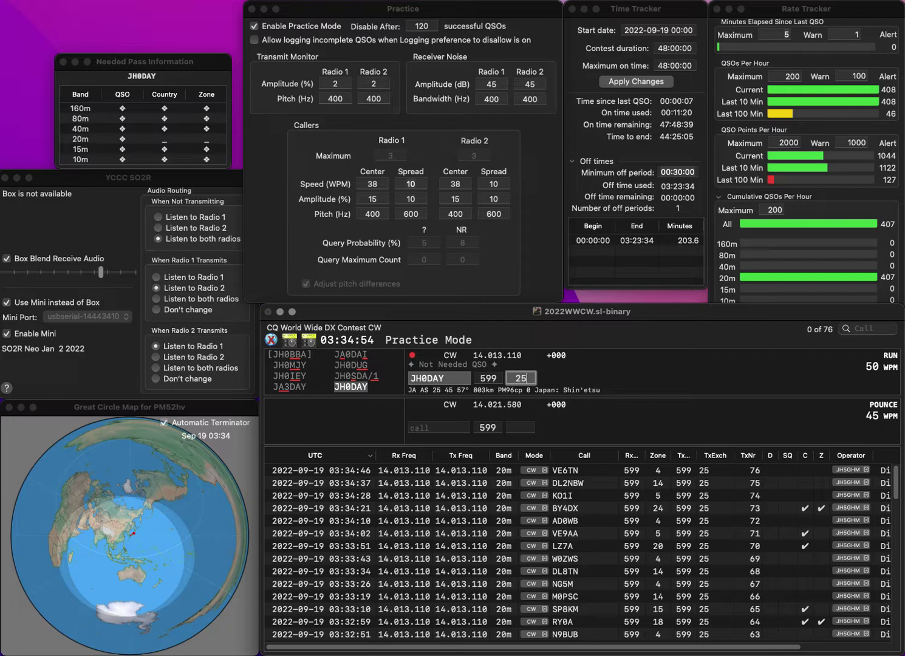
pyautogui.press('Return')
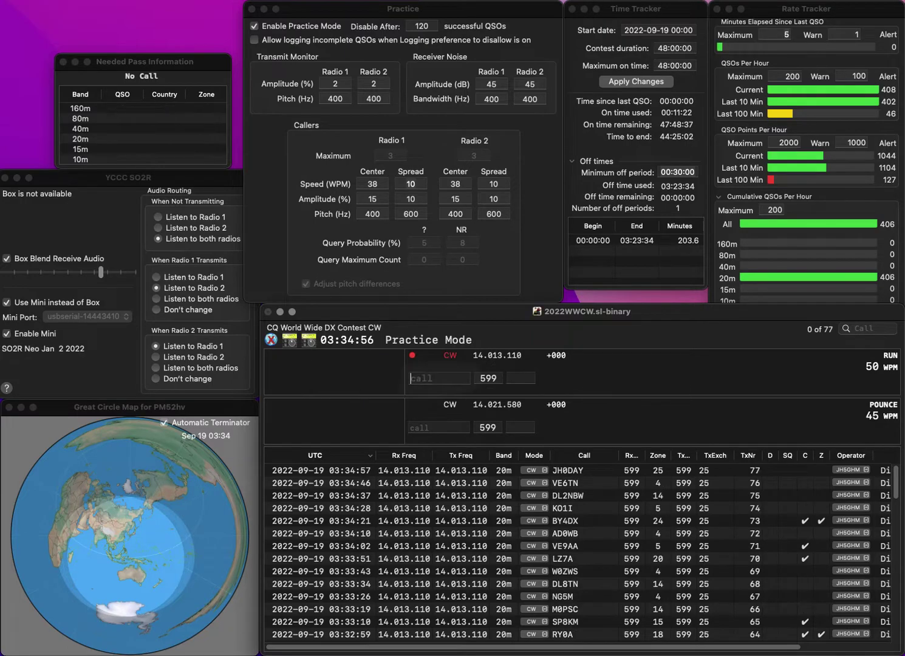
pyautogui.write('DS')
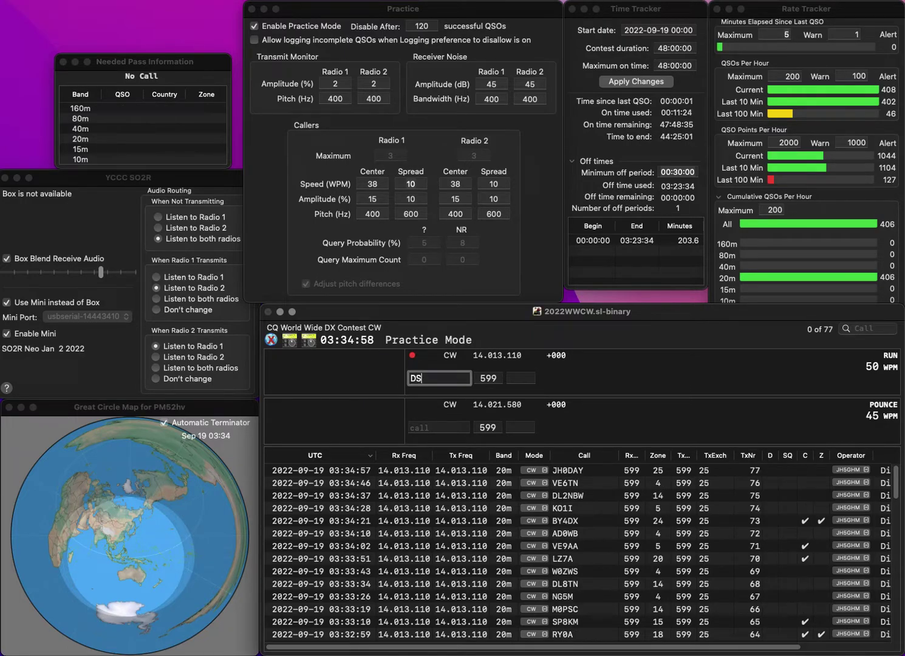
pyautogui.write('5')
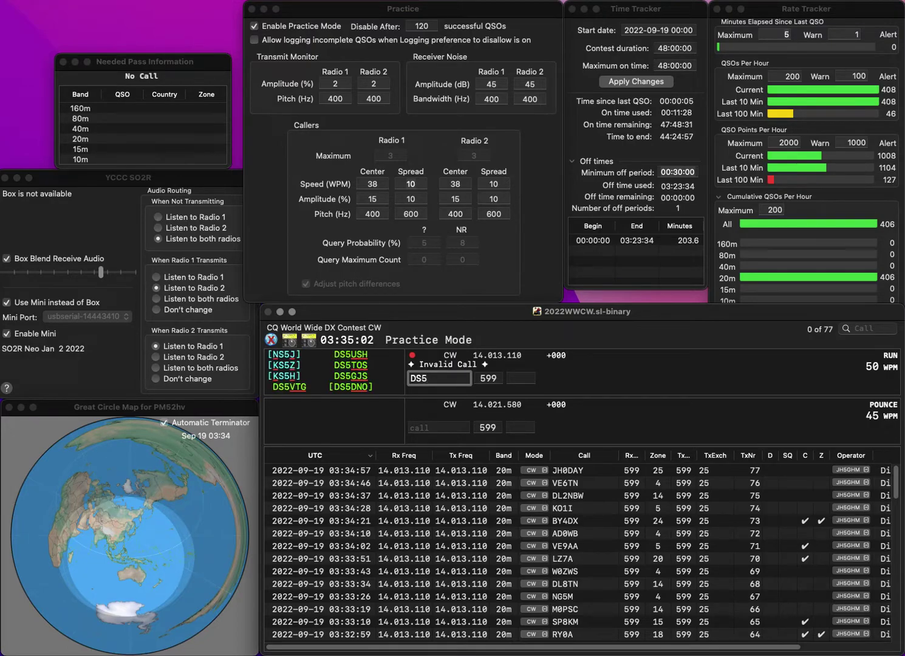
pyautogui.write('GJS')
pyautogui.press('space')
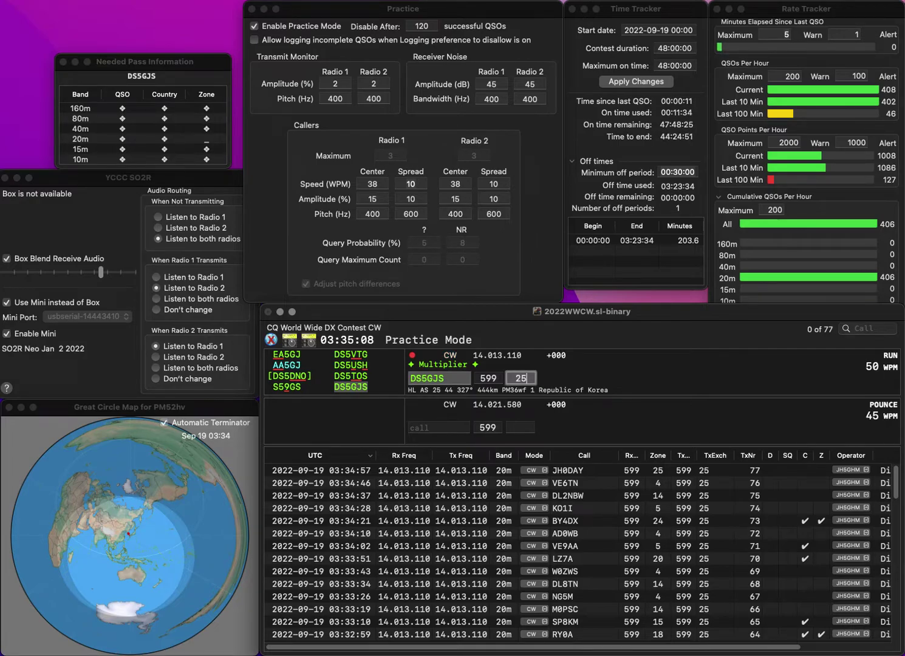
pyautogui.press('Return')
pyautogui.write('PD0MH')
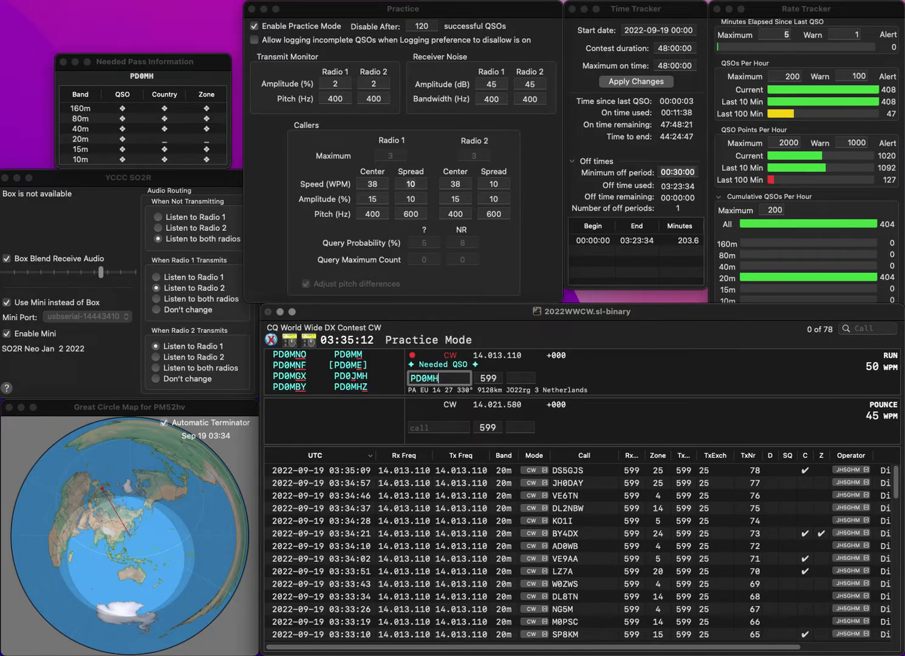
pyautogui.write('Z')
pyautogui.press('space')
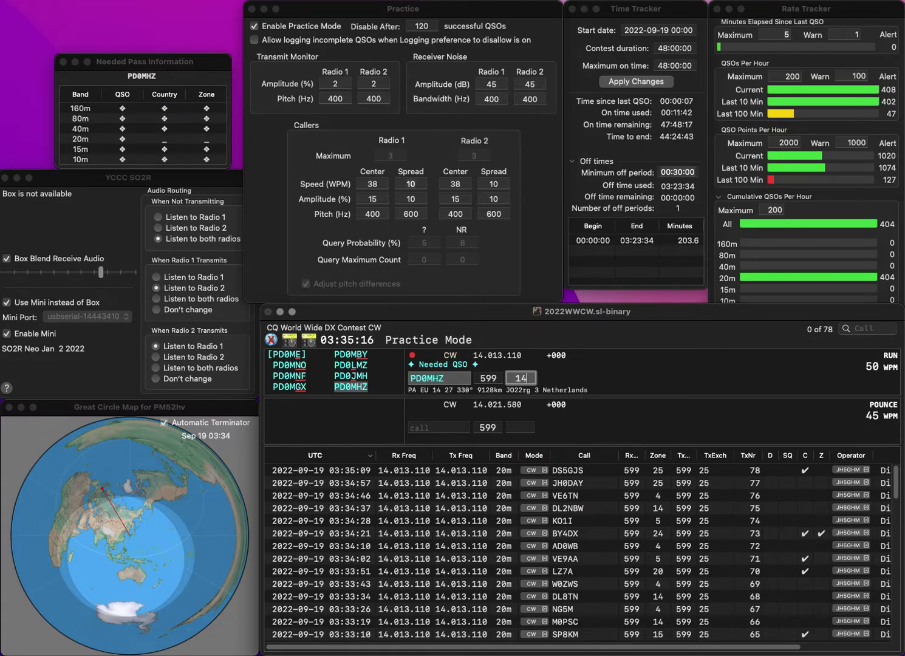
pyautogui.press('Return')
pyautogui.write('EU1')
pyautogui.write('DC')
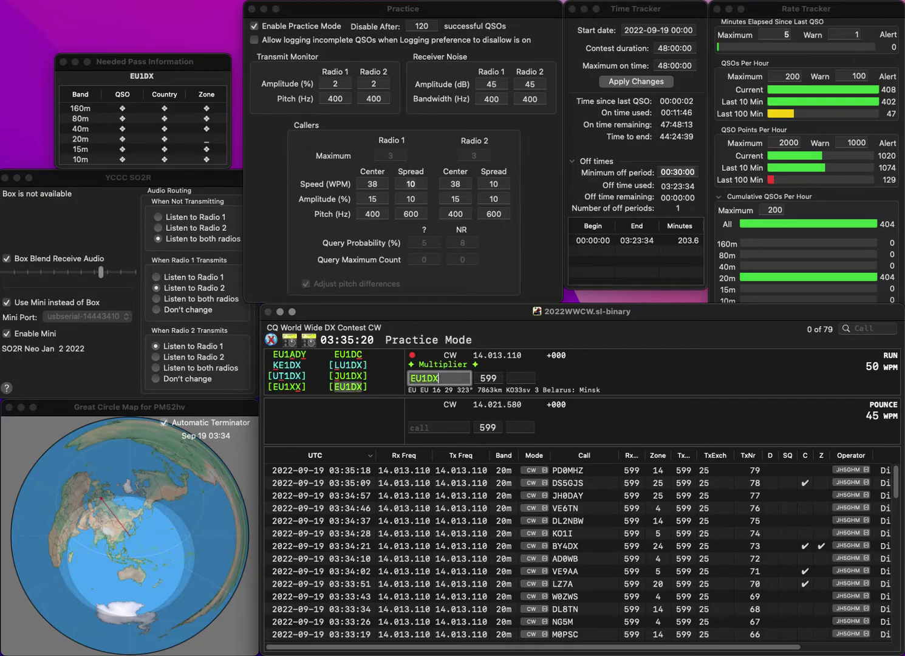
pyautogui.press('space')
pyautogui.write('16')
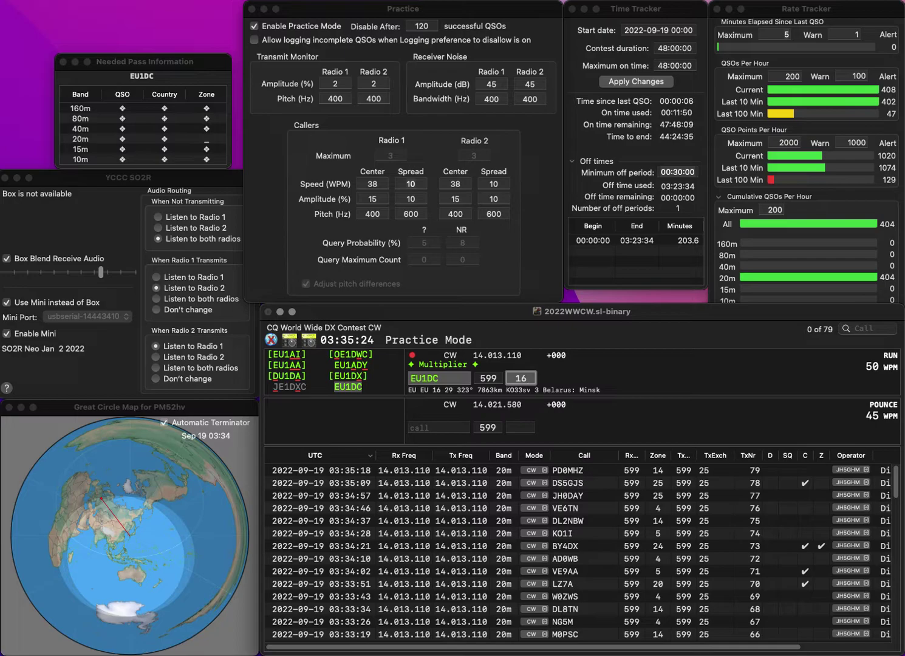
pyautogui.press('Return')
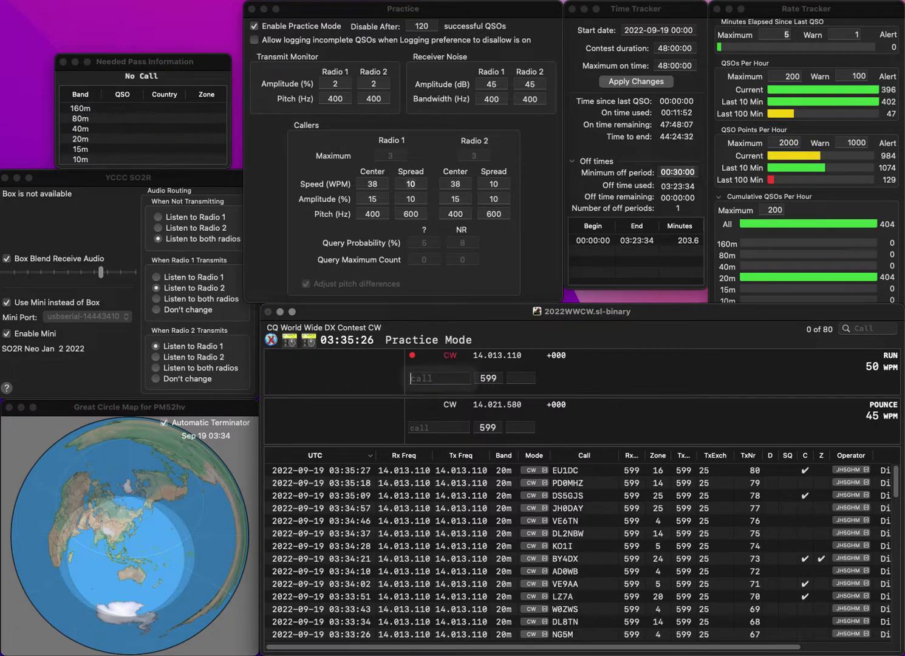
# - Log a Run radio contact with call PA5CT and received zone 14
pyautogui.write('PA5')
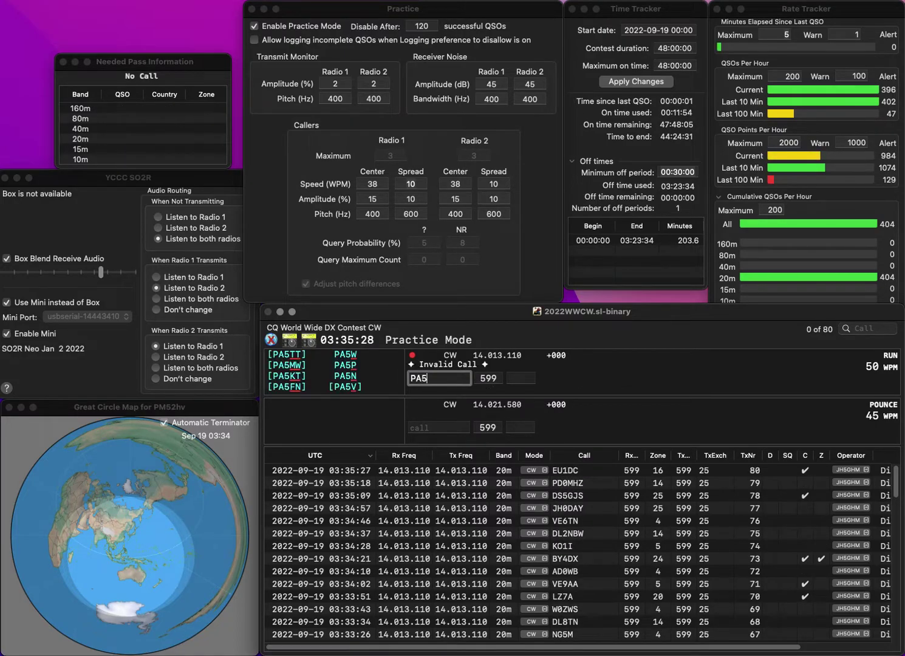
pyautogui.write('CT')
pyautogui.press('Return')
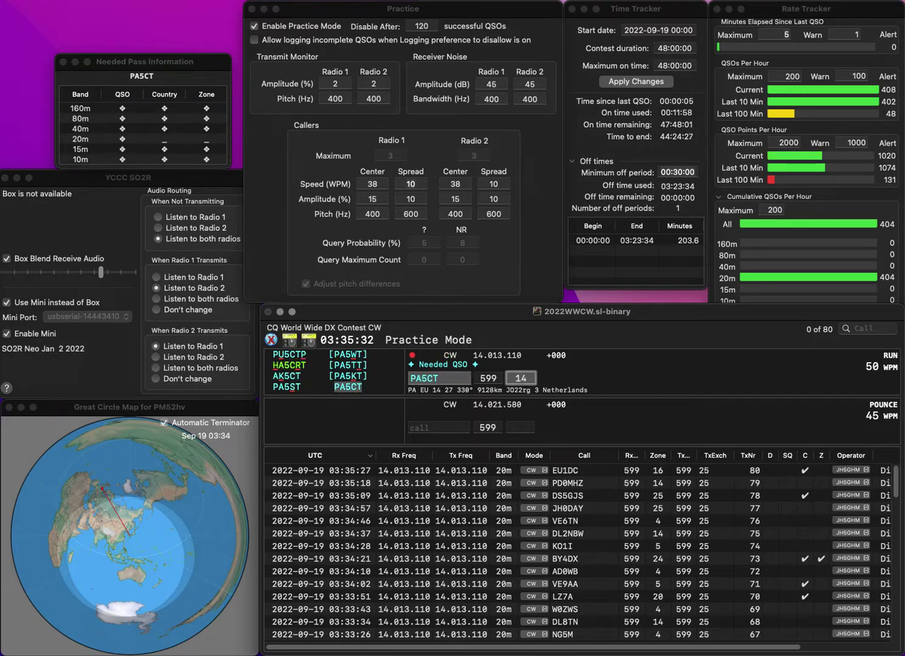
pyautogui.press('Return')
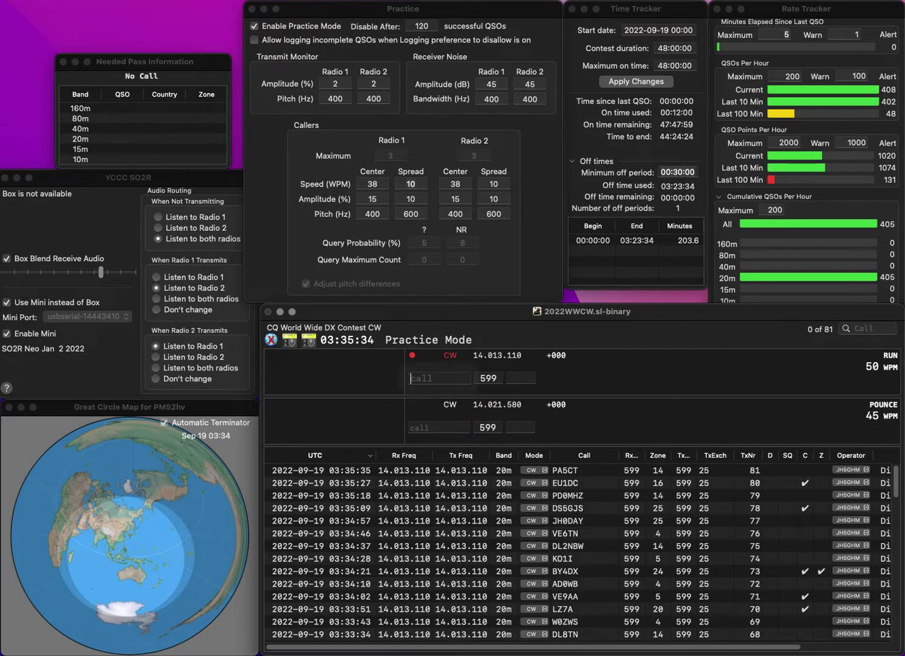
# - Enter a Run radio contact, correct its call to DL0OVV, and log it with received zone 14
pyautogui.write('DL')
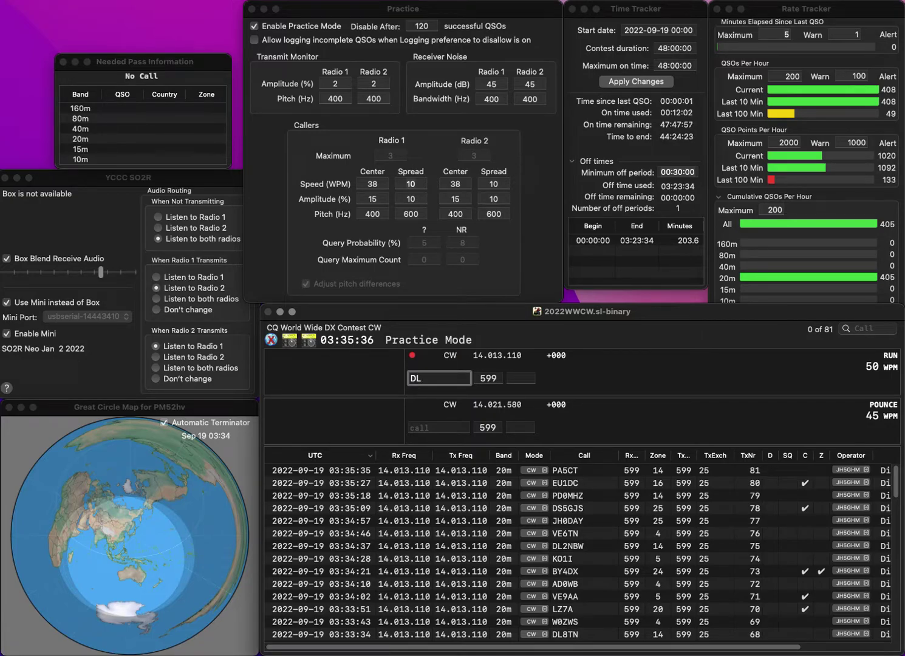
pyautogui.write('0YV')
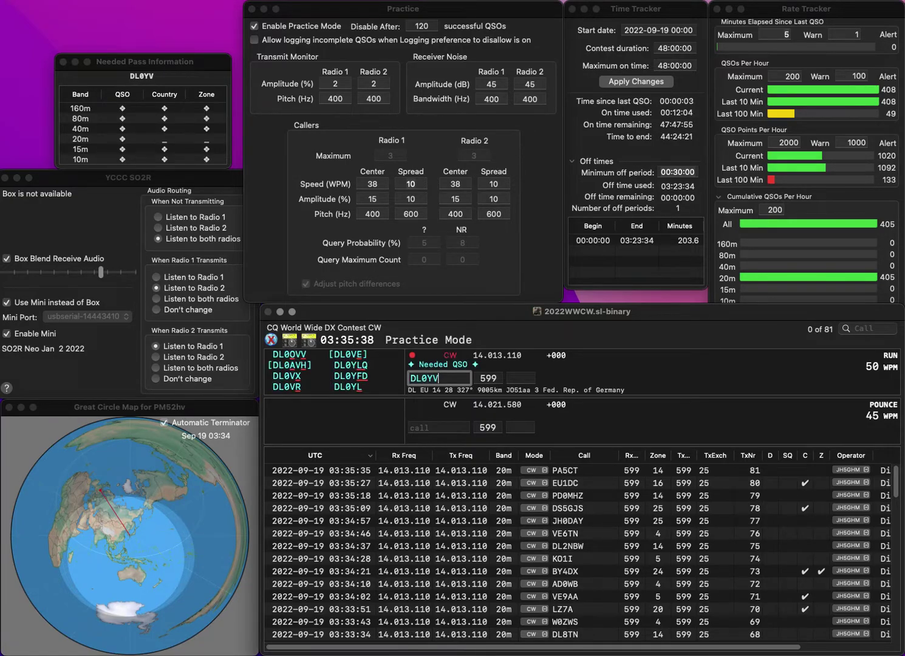
pyautogui.write('V')
pyautogui.press('Left')
pyautogui.press('Left')
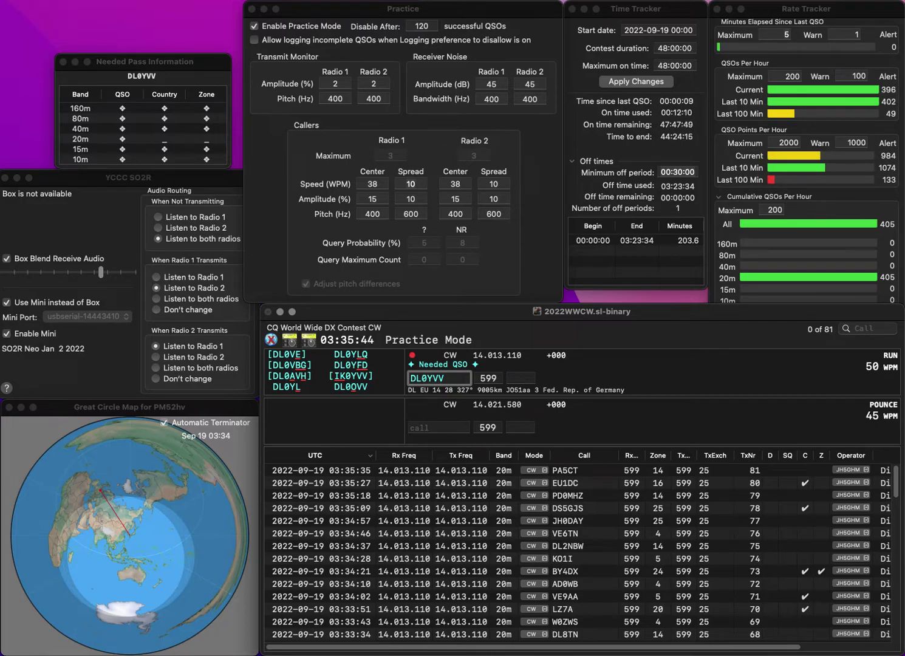
pyautogui.press('BackSpace')
pyautogui.press('BackSpace')
pyautogui.press('BackSpace')
pyautogui.write('OVV')
pyautogui.press('Tab')
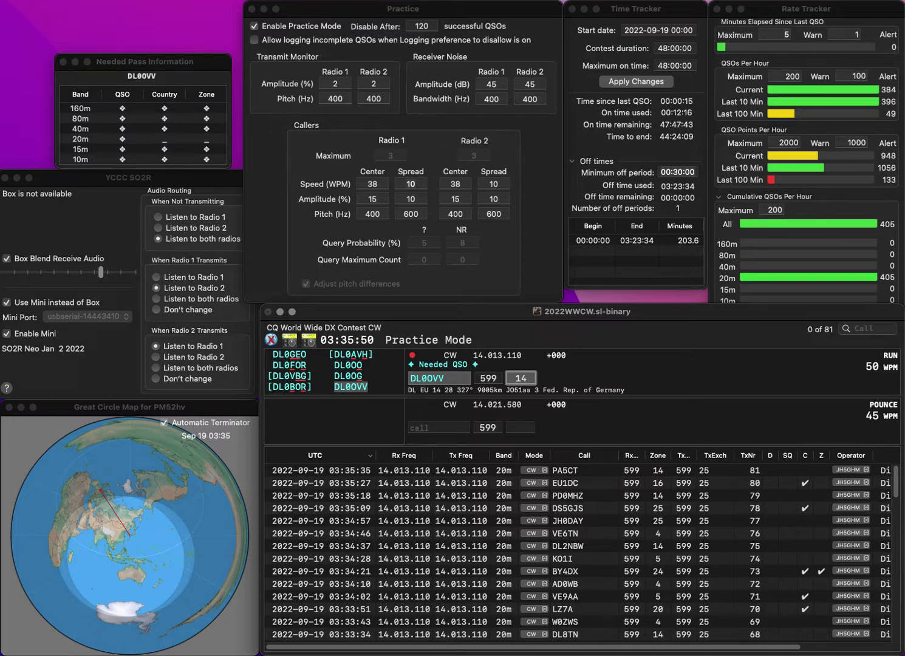
pyautogui.press('Return')
pyautogui.write('W')
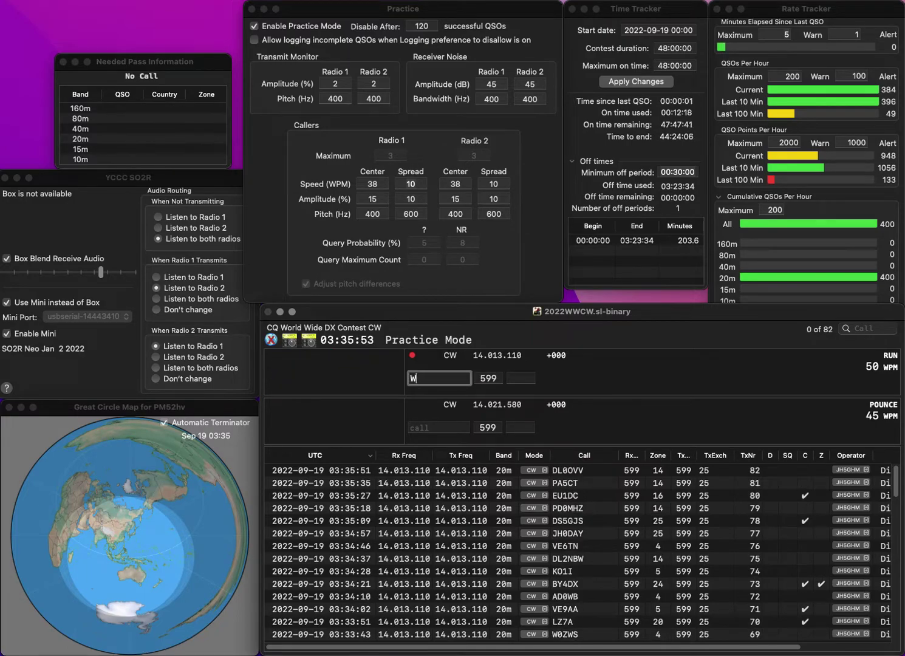
pyautogui.write('A4CQG')
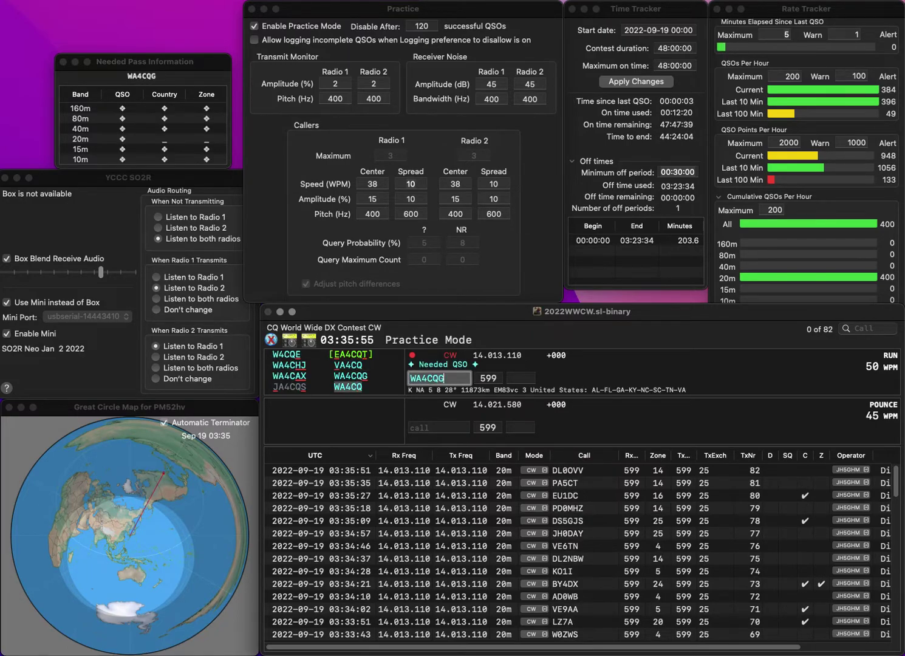
pyautogui.press('space')
pyautogui.write('5')
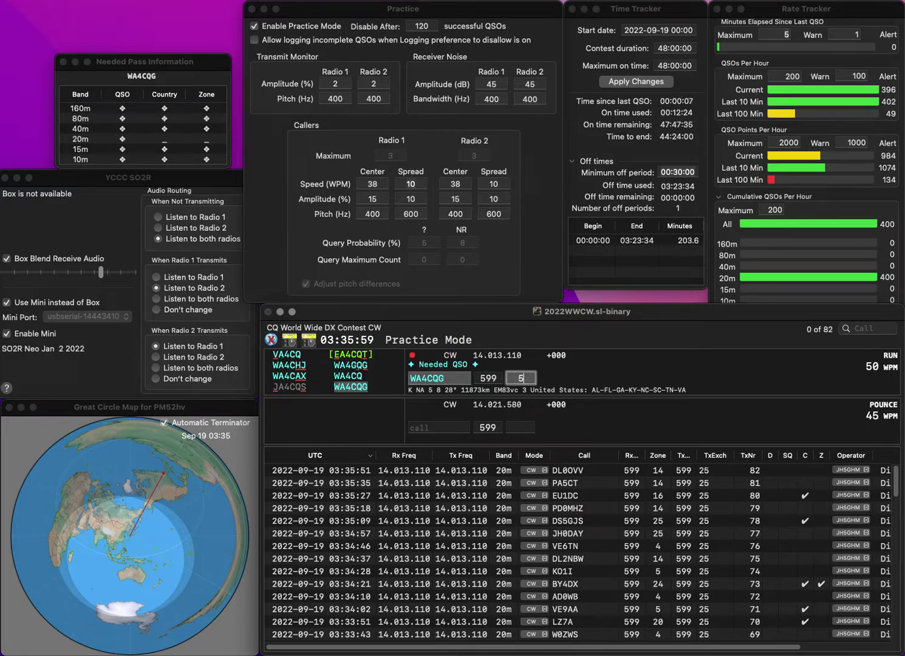
pyautogui.press('Return')
# - Enter a Run radio contact, correct its call to W1WSF, and log it with received zone 5
pyautogui.write('WW1WJF')
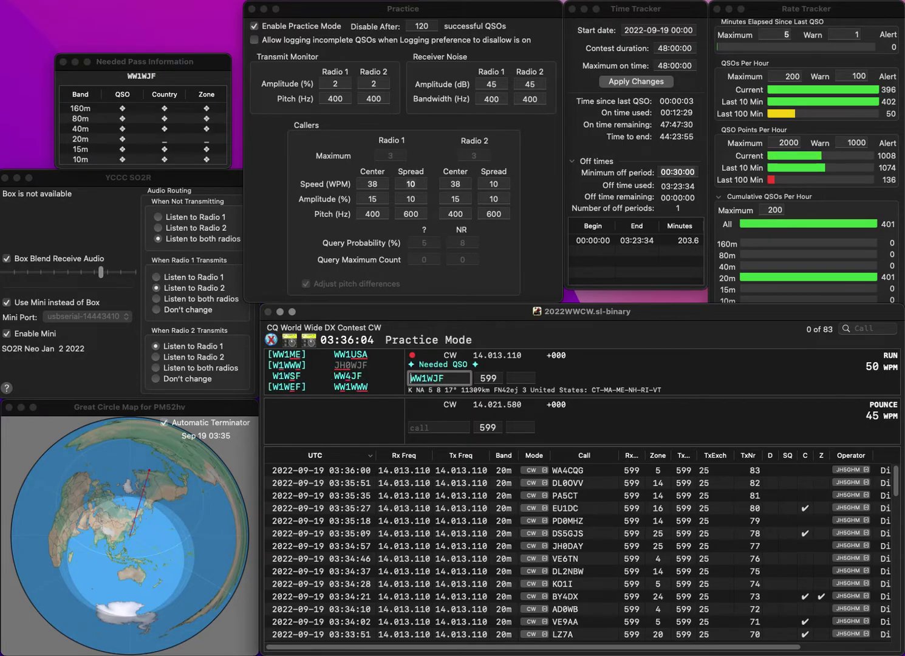
pyautogui.press('Delete')
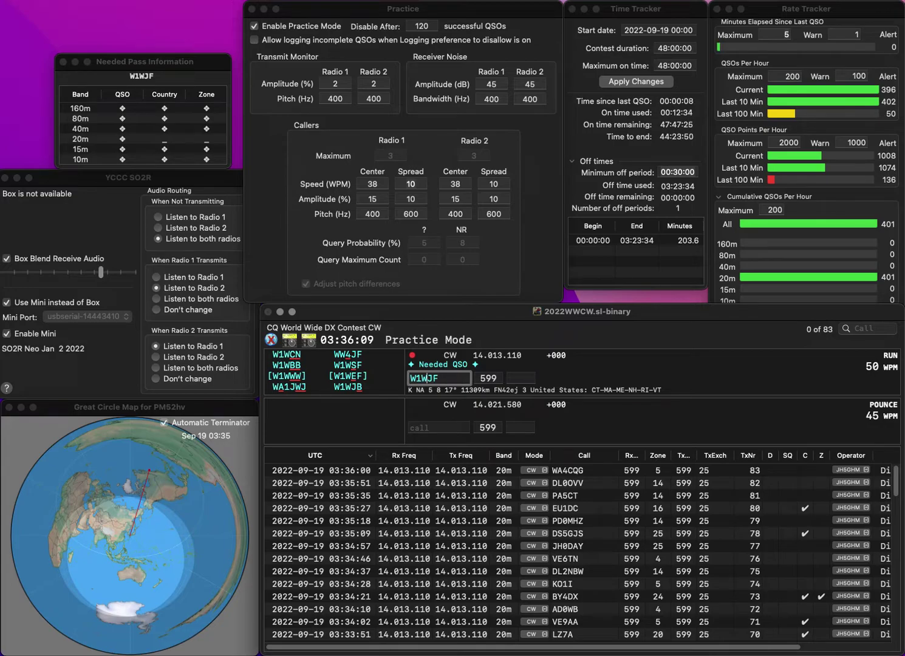
pyautogui.press('BackSpace')
pyautogui.press('BackSpace')
pyautogui.write('SF')
pyautogui.press('Return')
pyautogui.write('5')
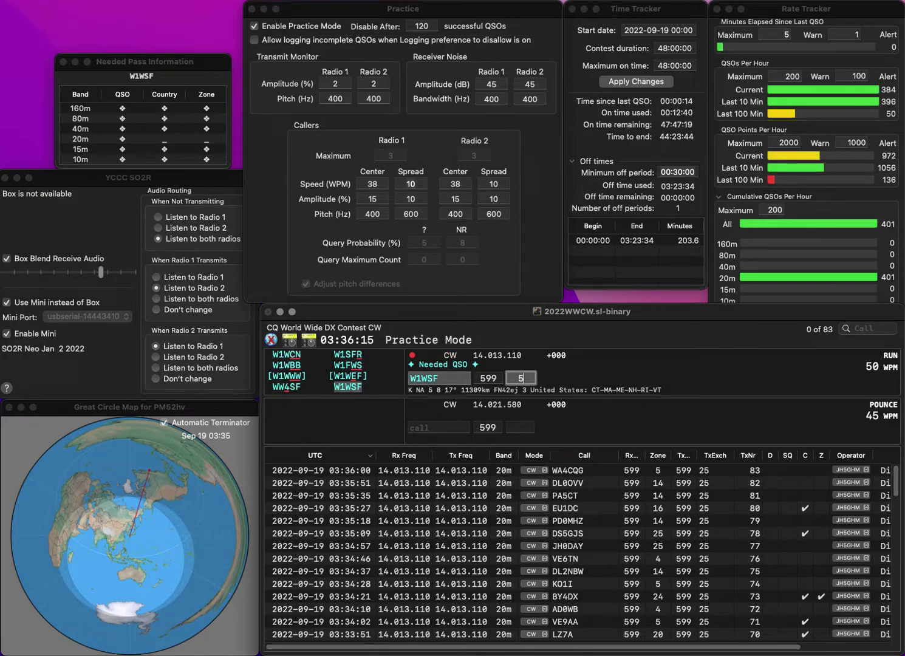
pyautogui.press('Return')
# - Enter a Run radio contact, correct its call to KT7TT, and log it with received zone 3
pyautogui.write('KTTT')
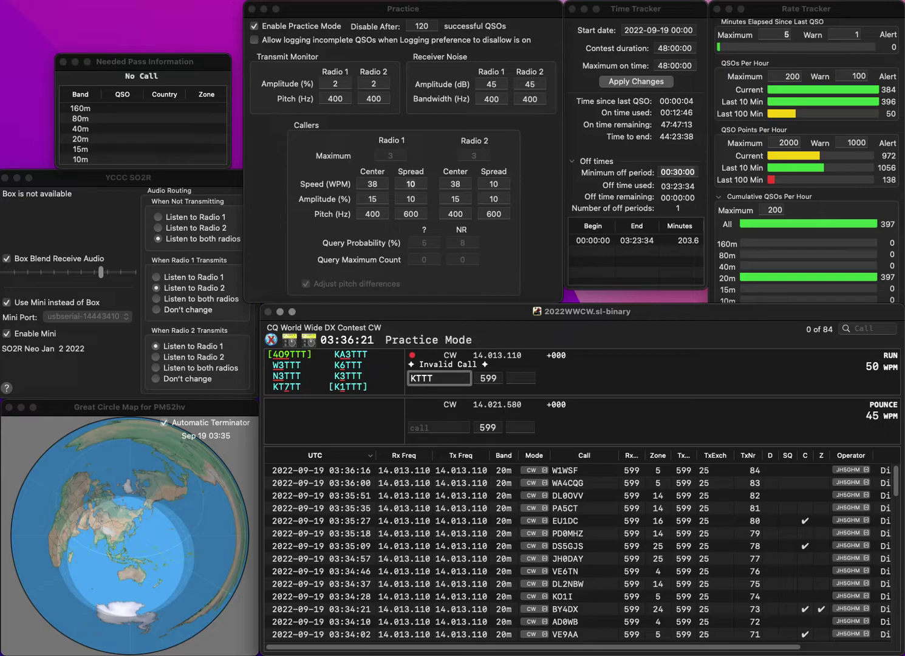
pyautogui.write('7')
pyautogui.press('space')
pyautogui.write('3')
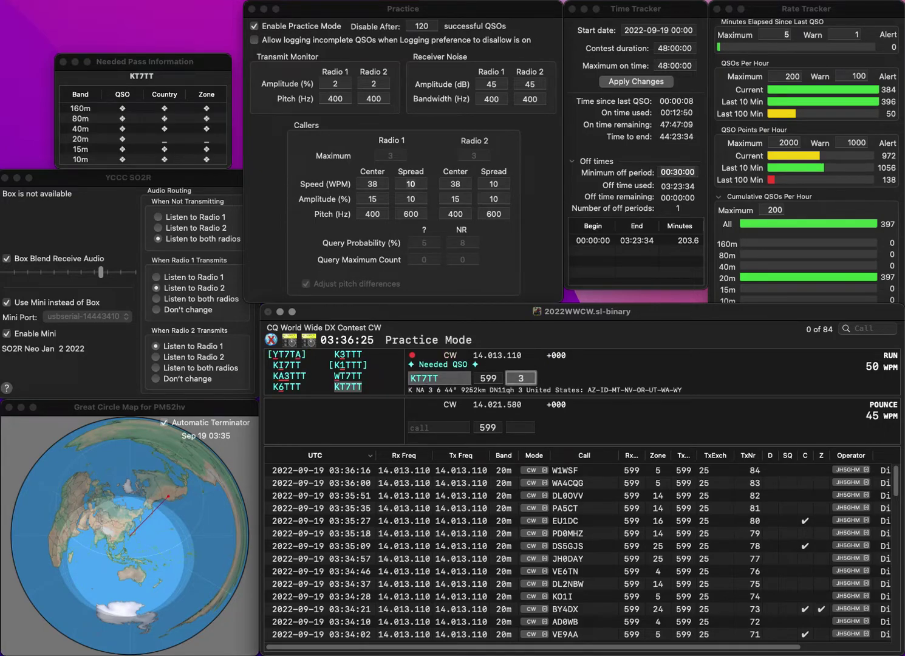
pyautogui.press('Return')
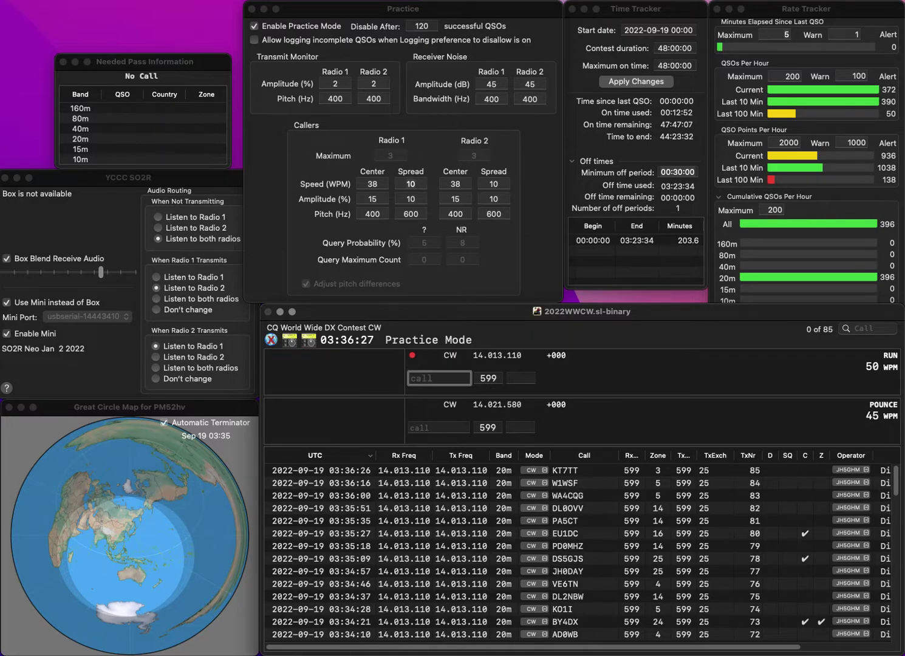
pyautogui.write('VK3A')
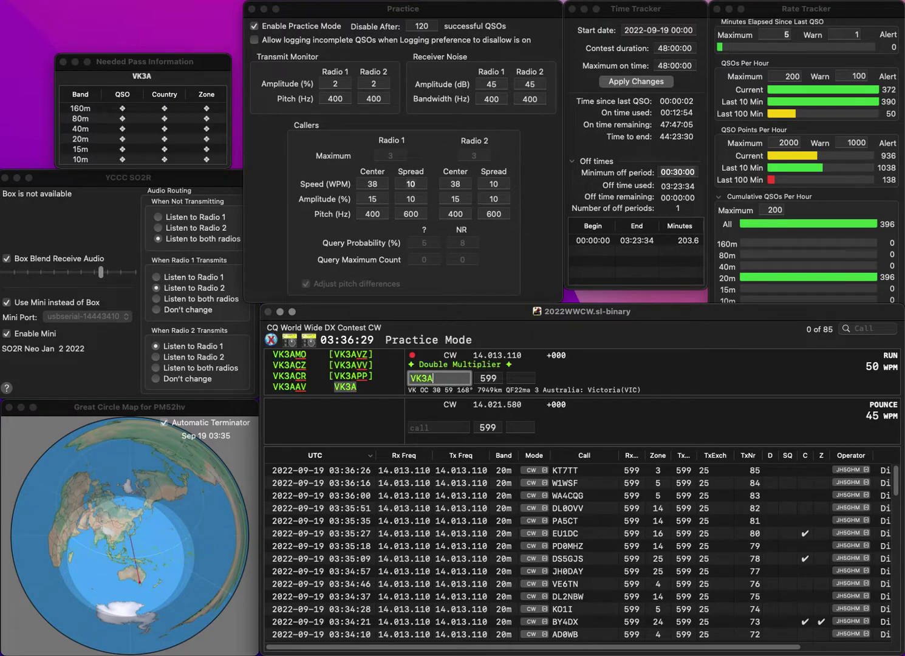
pyautogui.write('MO')
pyautogui.press('Return')
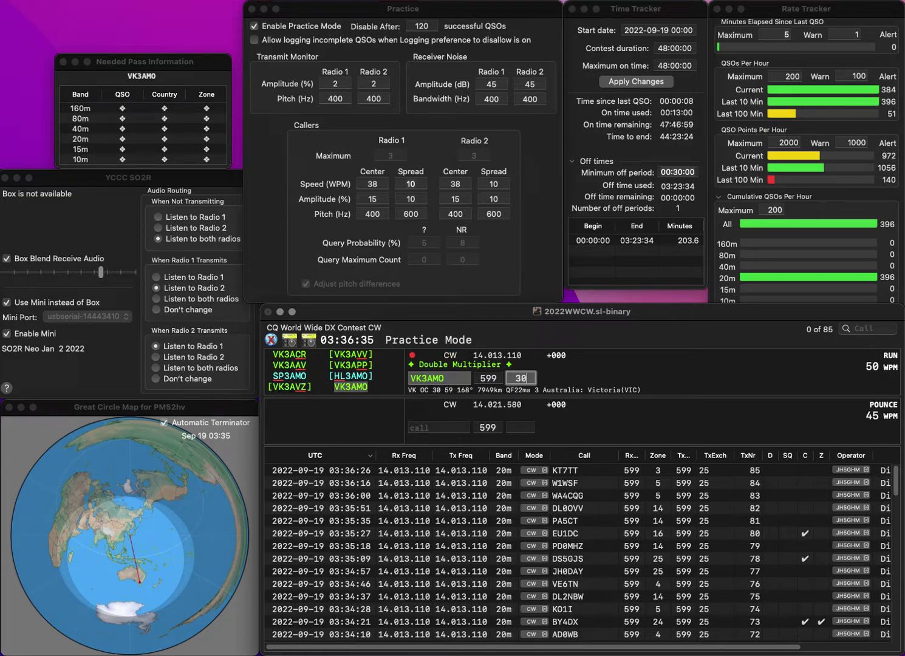
pyautogui.press('Return')
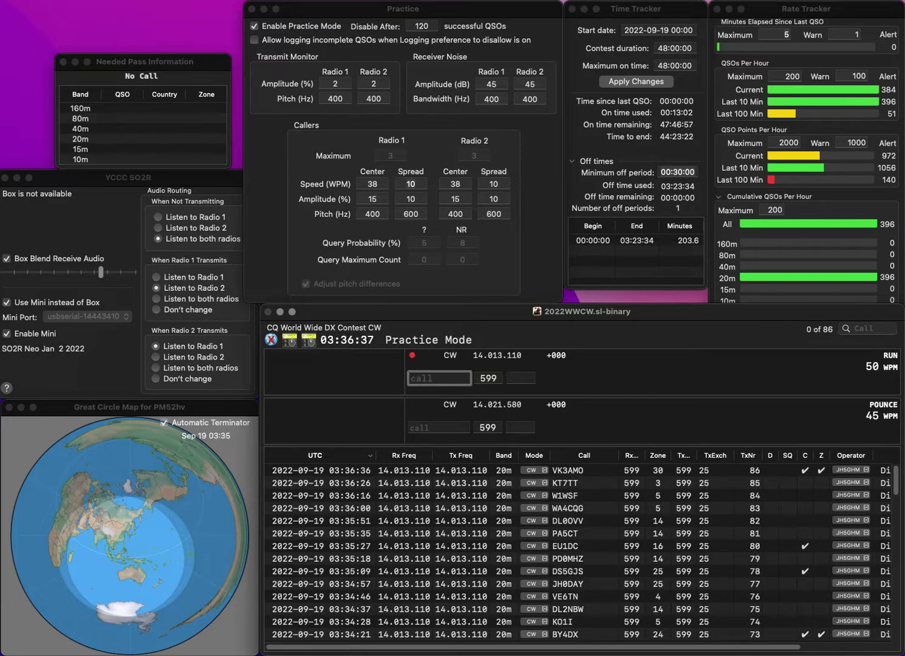
# - Log a Run radio contact with call TI3DK and received zone 7
pyautogui.write('TI3')
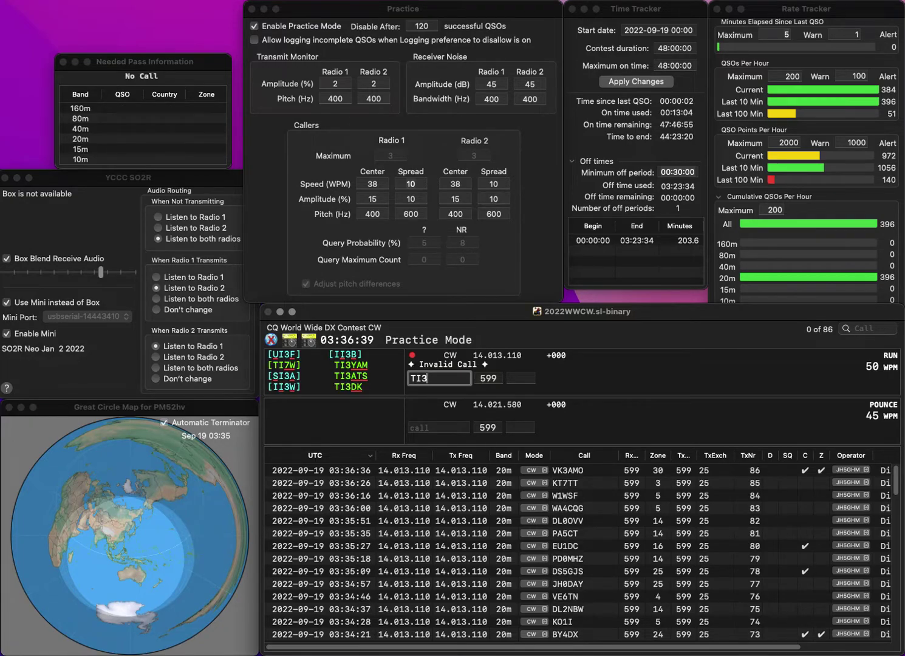
pyautogui.write('DK')
pyautogui.press('Return')
pyautogui.write('7')
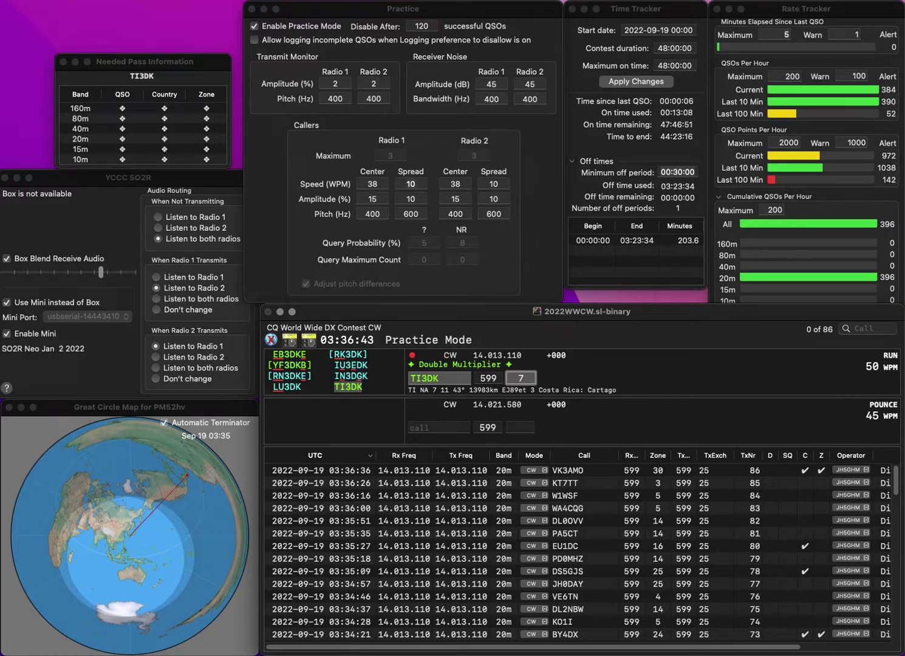
pyautogui.press('Return')
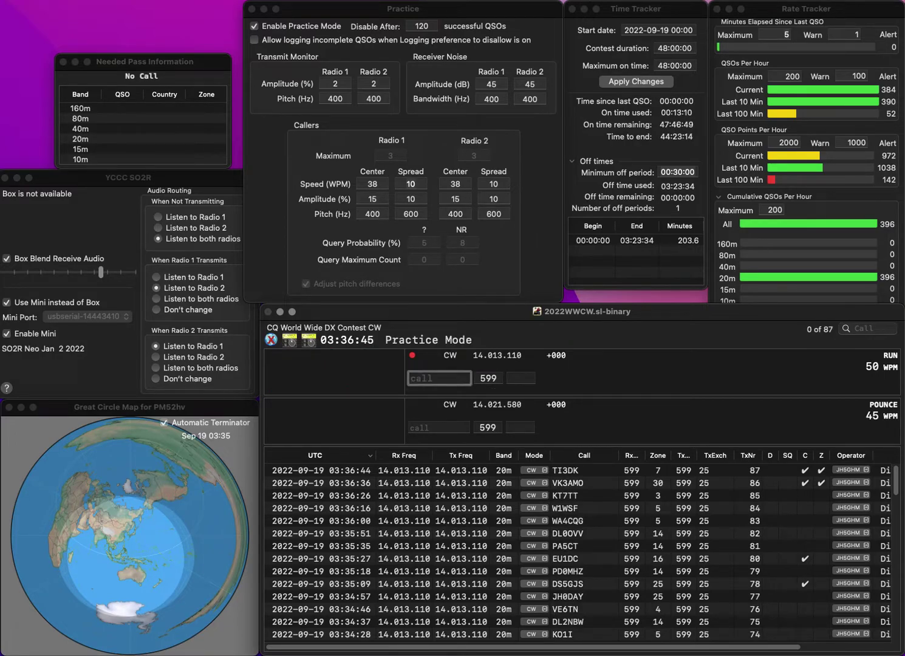
# - Enter a Run radio contact, correct its call to G3SWC, and log it with received zone 14
pyautogui.write('G4SWC')
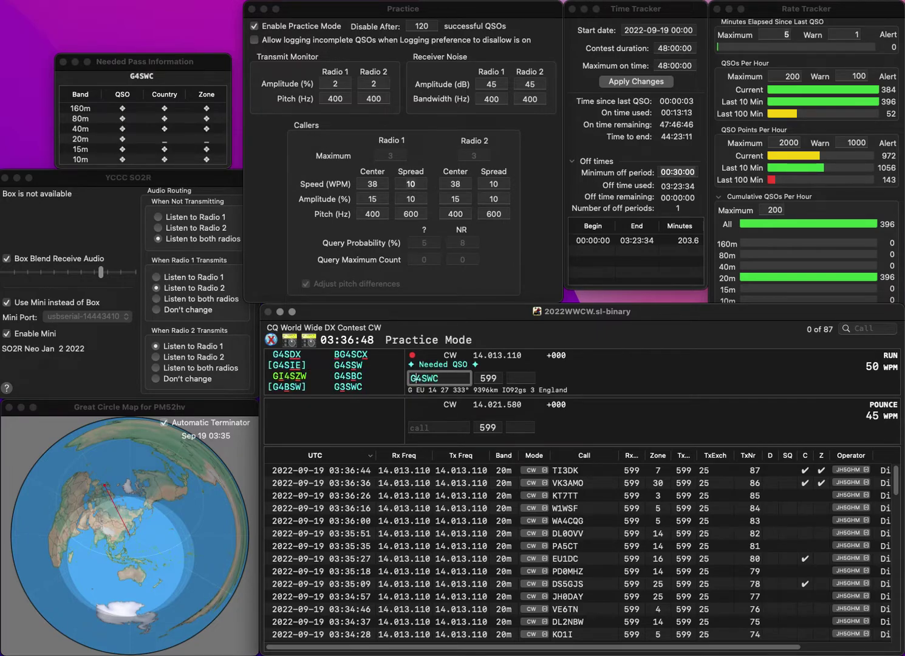
pyautogui.press('Delete')
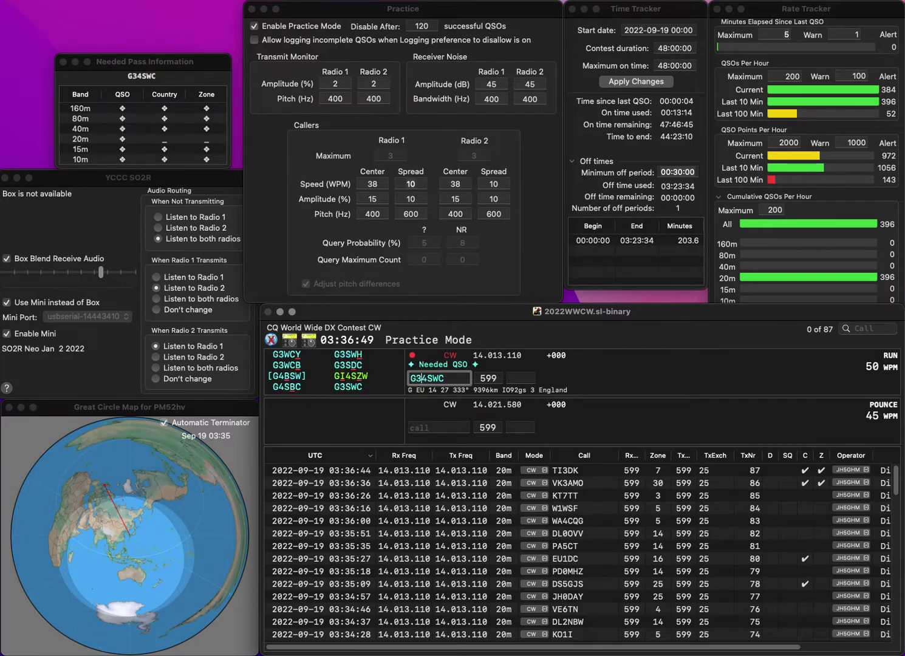
pyautogui.write('3')
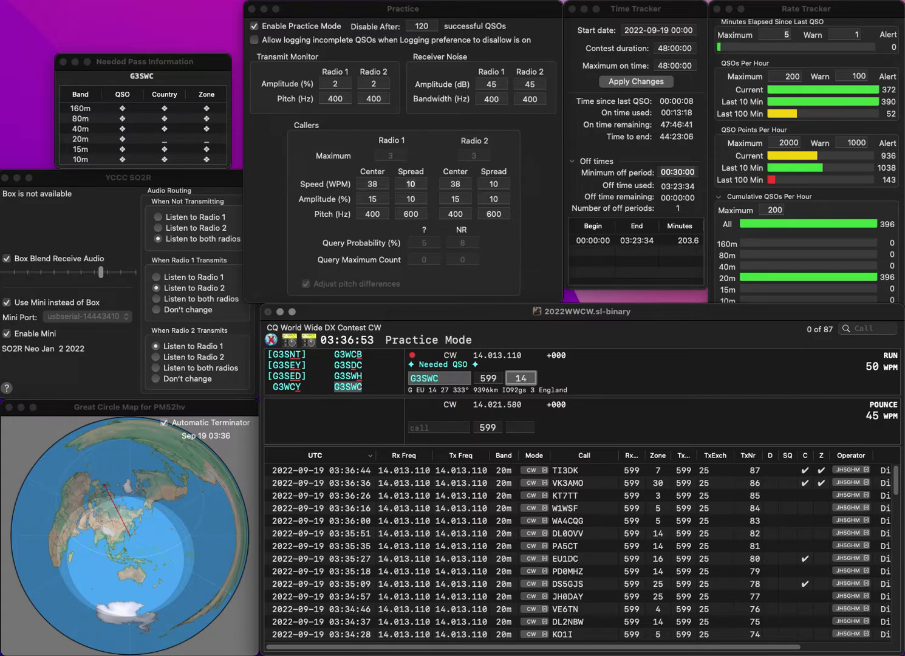
pyautogui.press('Return')
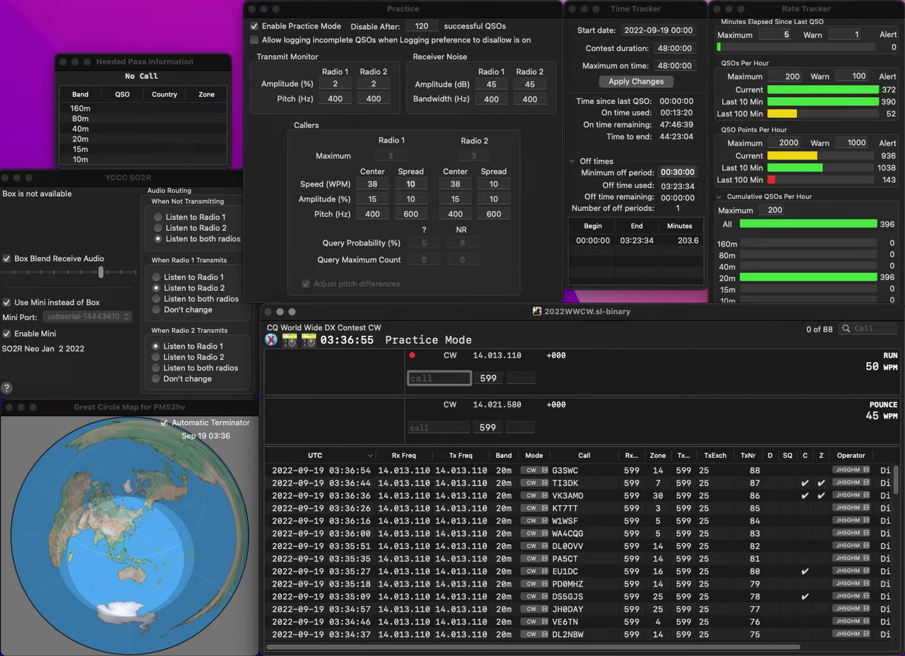
pyautogui.write('PZ')
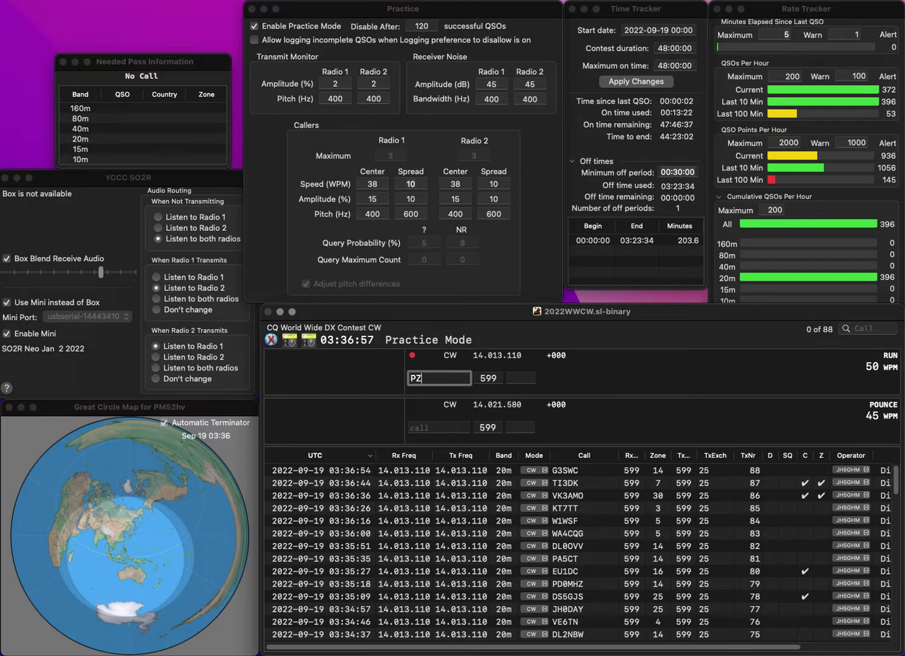
pyautogui.write('WS')
pyautogui.press('Left')
pyautogui.press('Left')
pyautogui.press('Left')
pyautogui.press('BackSpace')
pyautogui.write('W0')
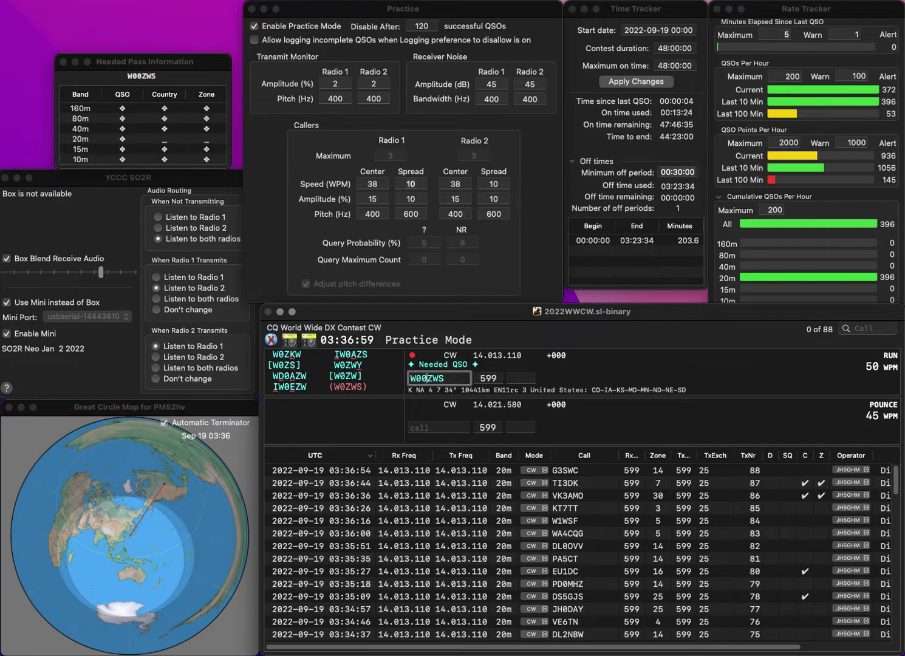
pyautogui.press('space')
pyautogui.write('4')
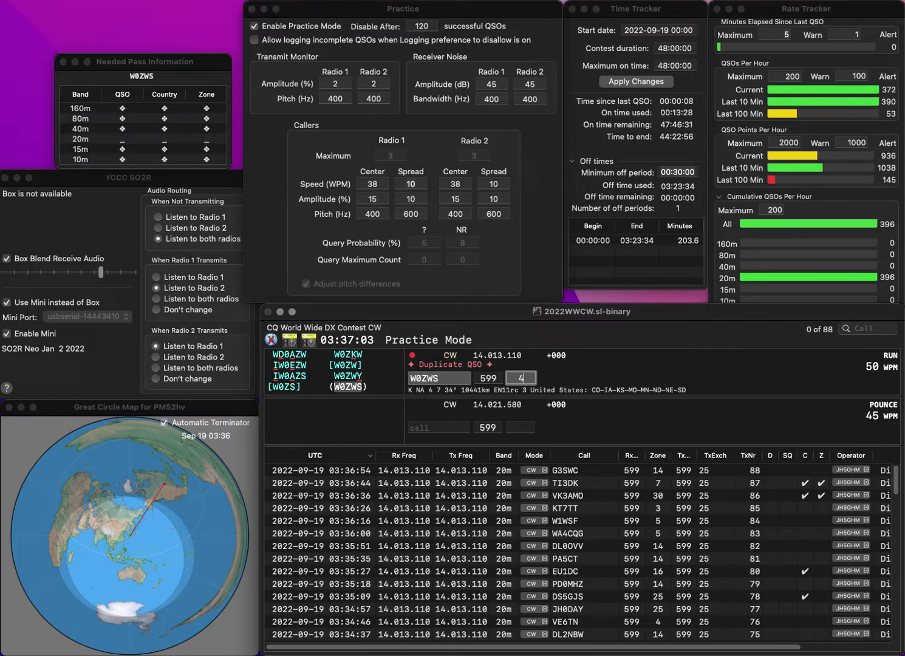
pyautogui.press('Return')
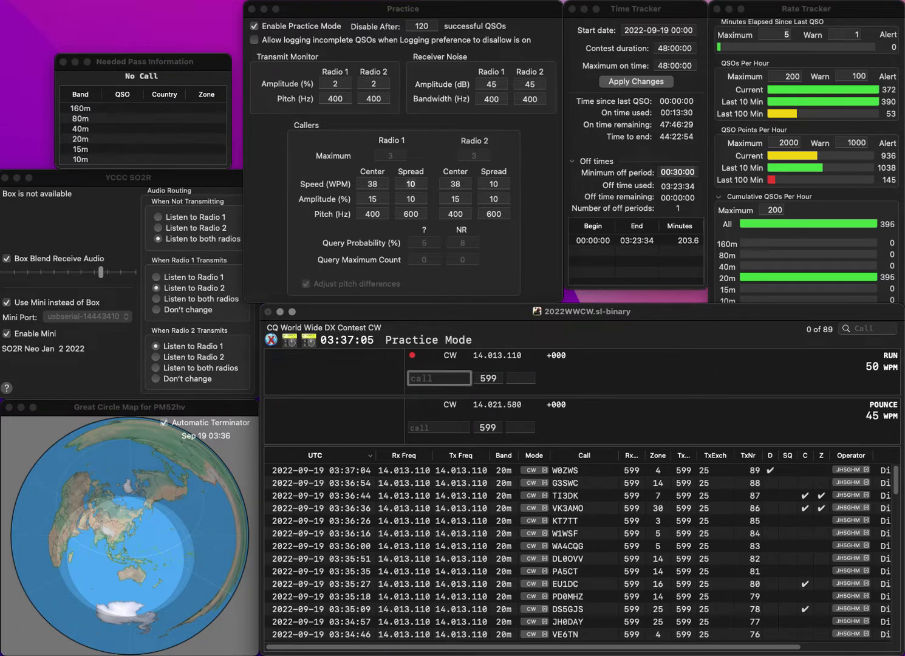
# - Log a Run radio contact with call JA7NPV and received zone 25
pyautogui.write('JA7NPV')
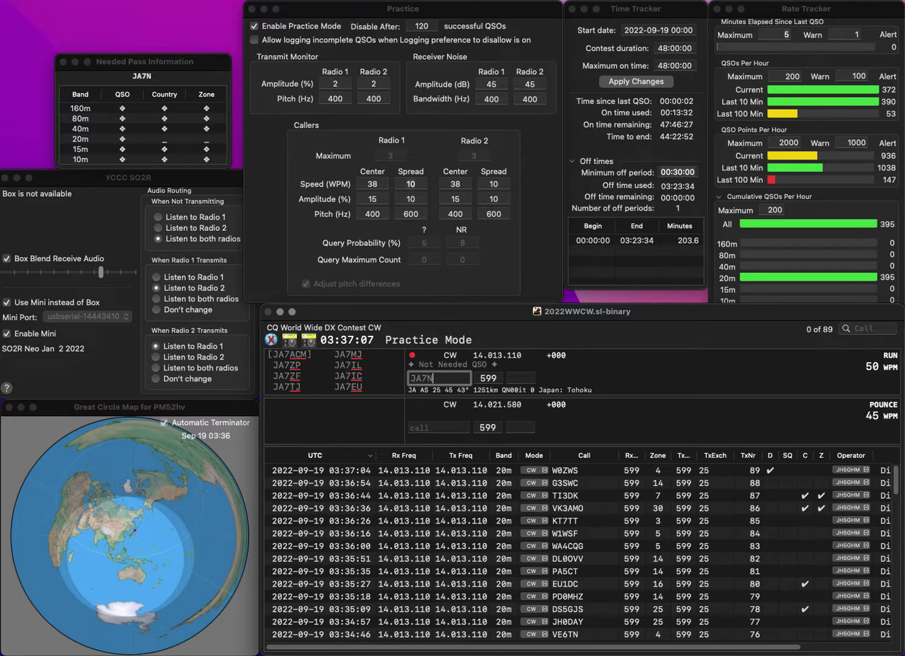
pyautogui.press('space')
pyautogui.write('25')
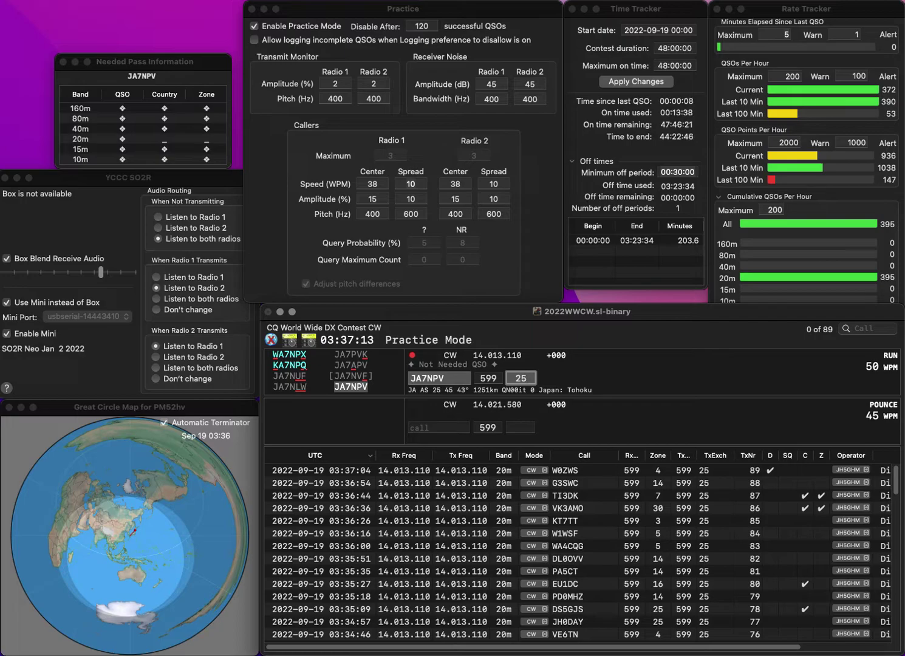
pyautogui.press('Return')
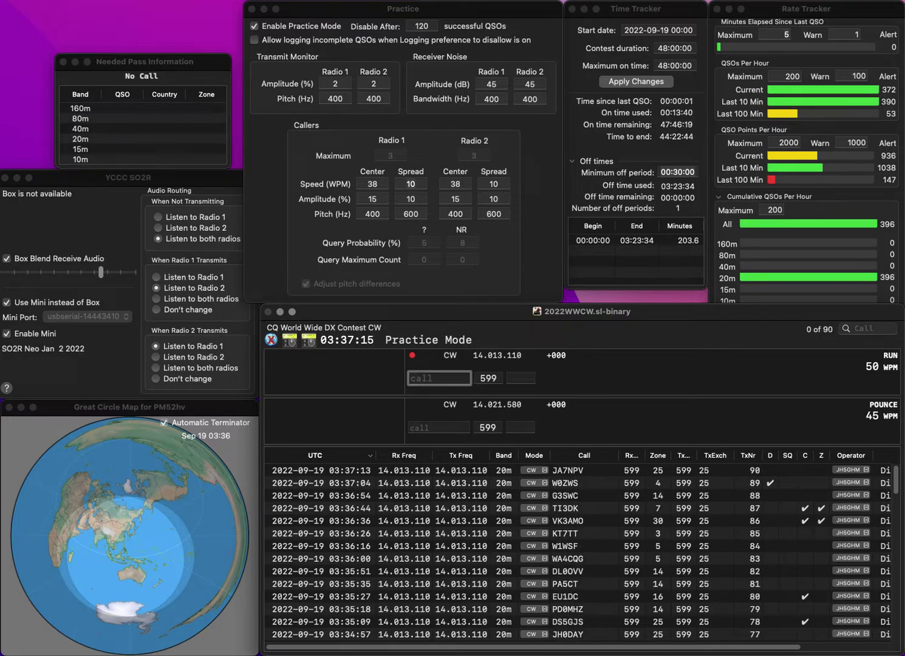
# - Enter a Run radio contact, complete its partial call to XE1CWJ, and log it with received zone 6
pyautogui.write('CWJ')
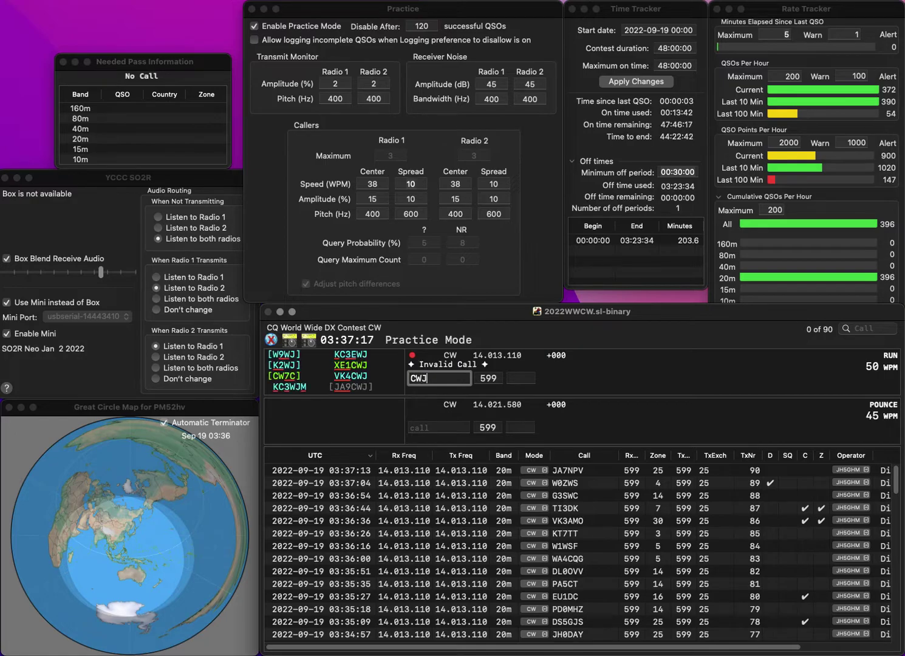
pyautogui.press('Left')
pyautogui.press('Left')
pyautogui.press('Left')
pyautogui.write('XE1')
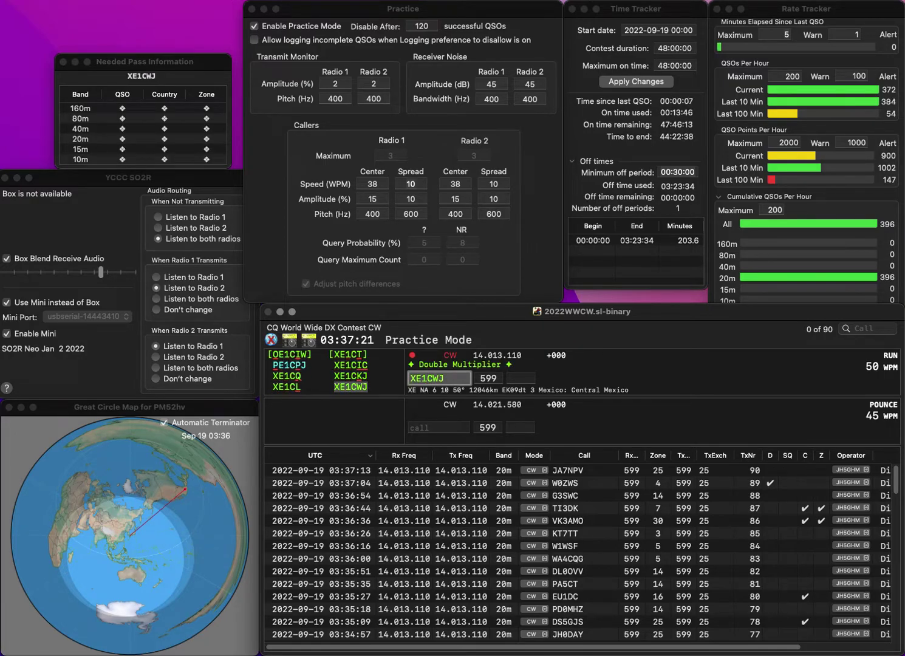
pyautogui.press('space')
pyautogui.write('6')
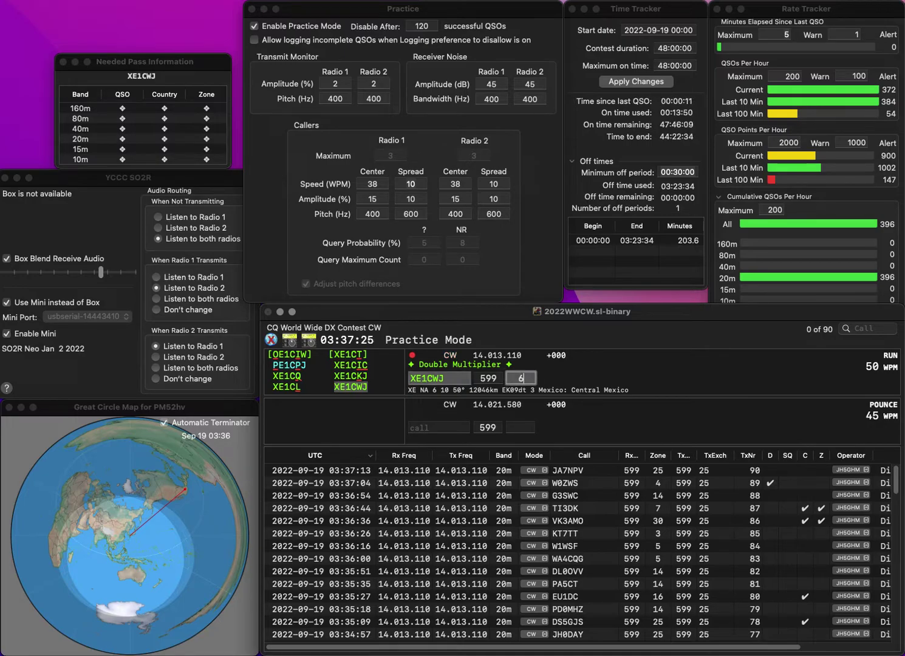
pyautogui.press('Return')
# - Log a Run radio contact with call OK3GU and received zone 15
pyautogui.write('OK3GU')
pyautogui.press('Tab')
pyautogui.write('15')
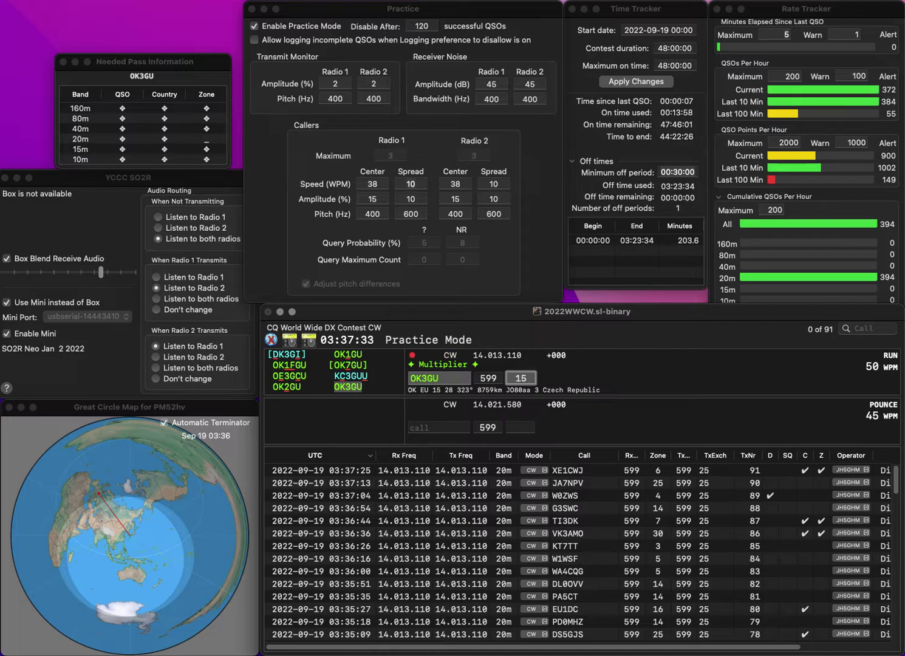
pyautogui.press('Return')
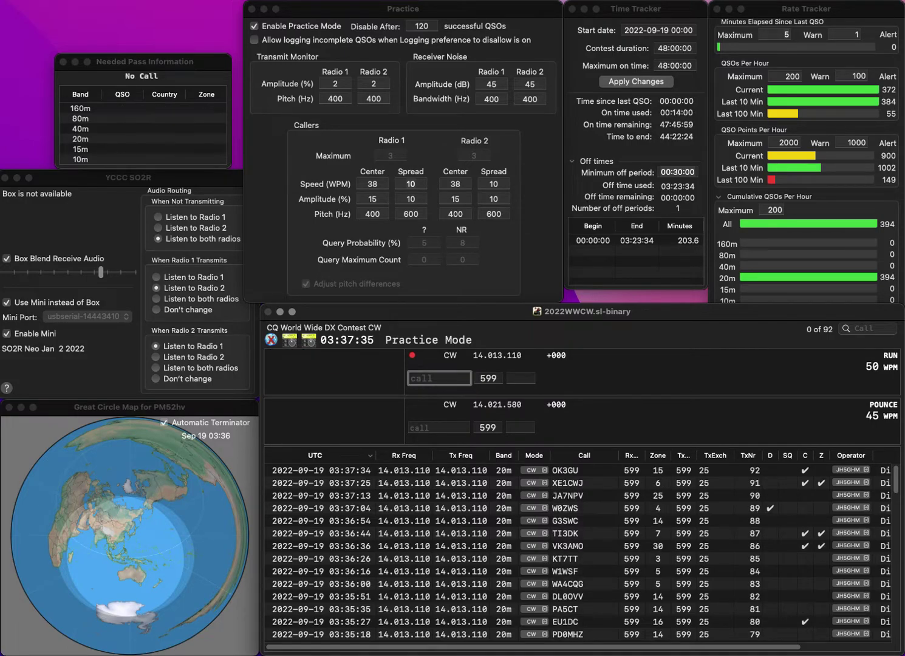
# - Log a Run radio contact with call RQ6A and received zone 16
pyautogui.write('RQ6A')
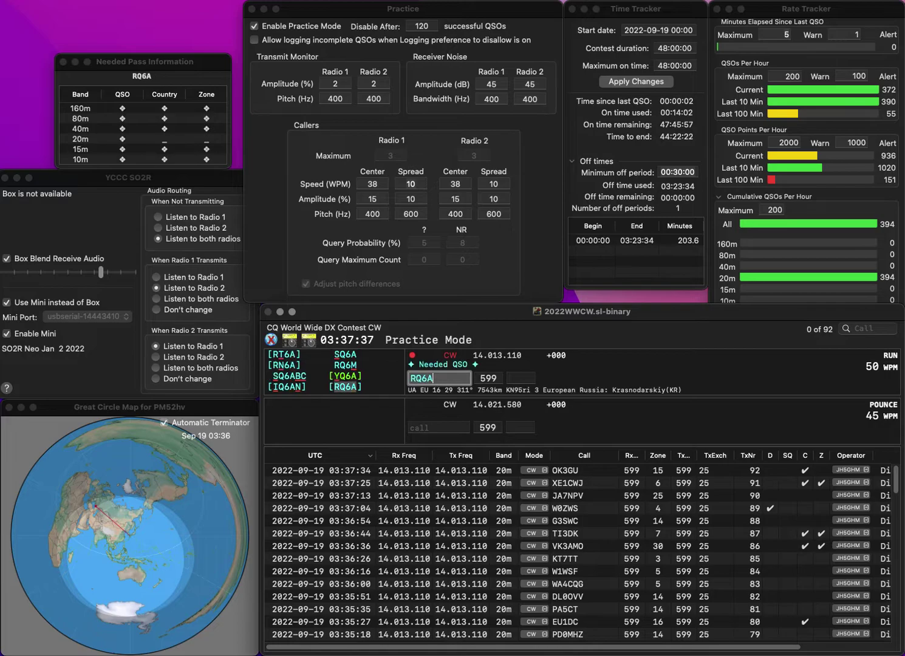
pyautogui.press('space')
pyautogui.write('16')
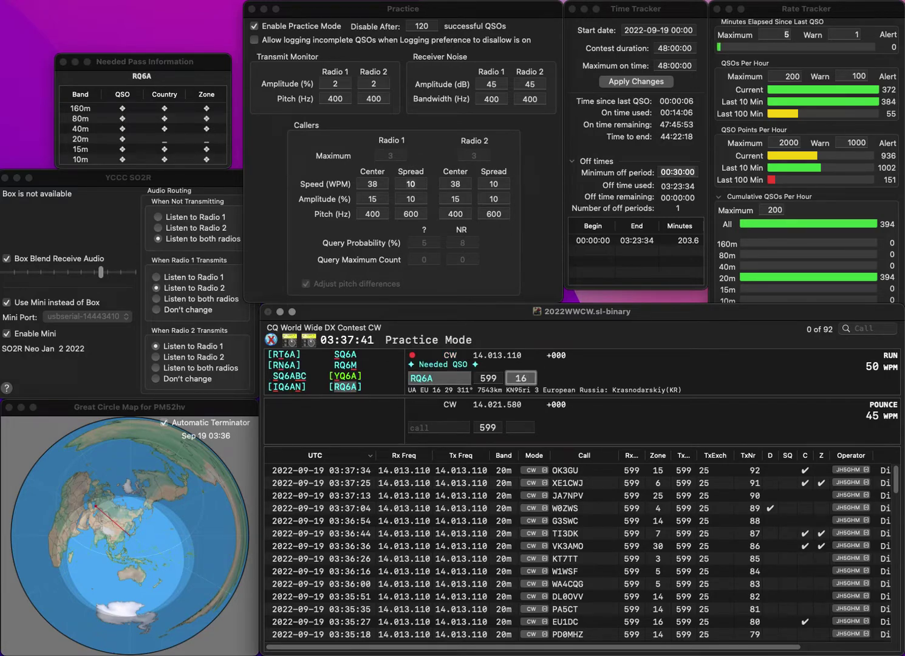
pyautogui.press('Return')
pyautogui.write('MI0SAI')
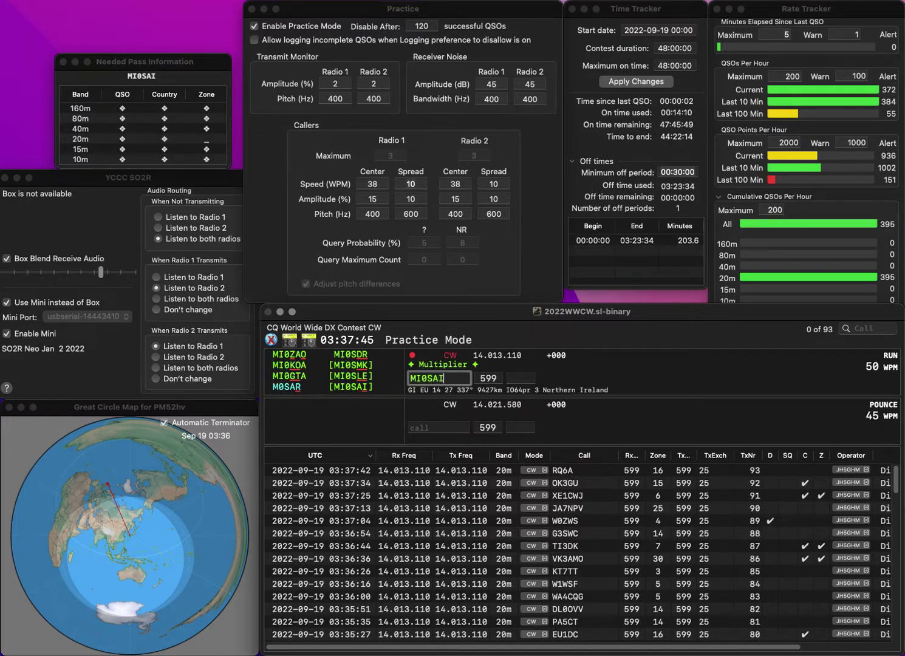
pyautogui.press('Return')
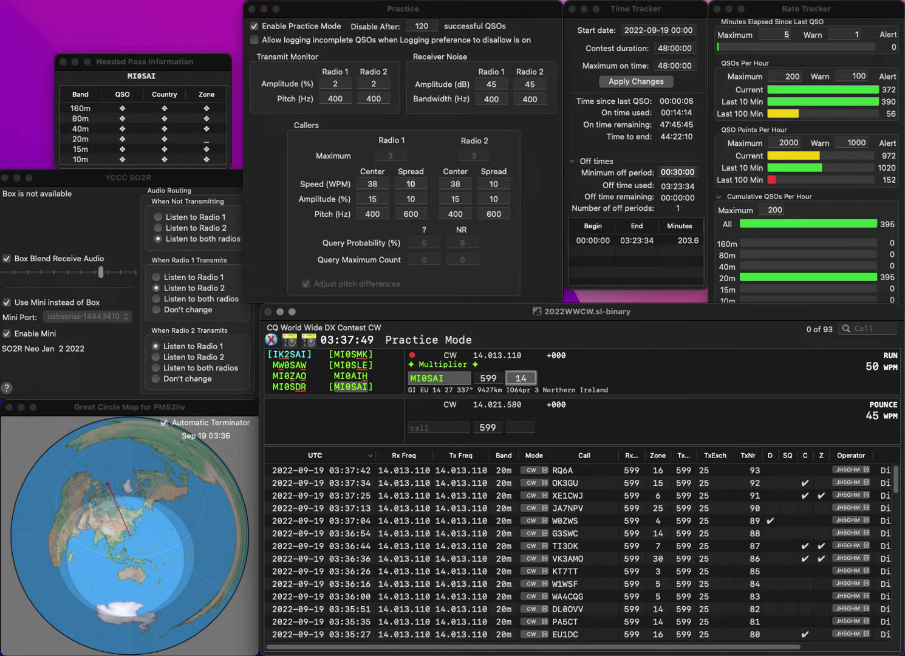
pyautogui.press('Return')
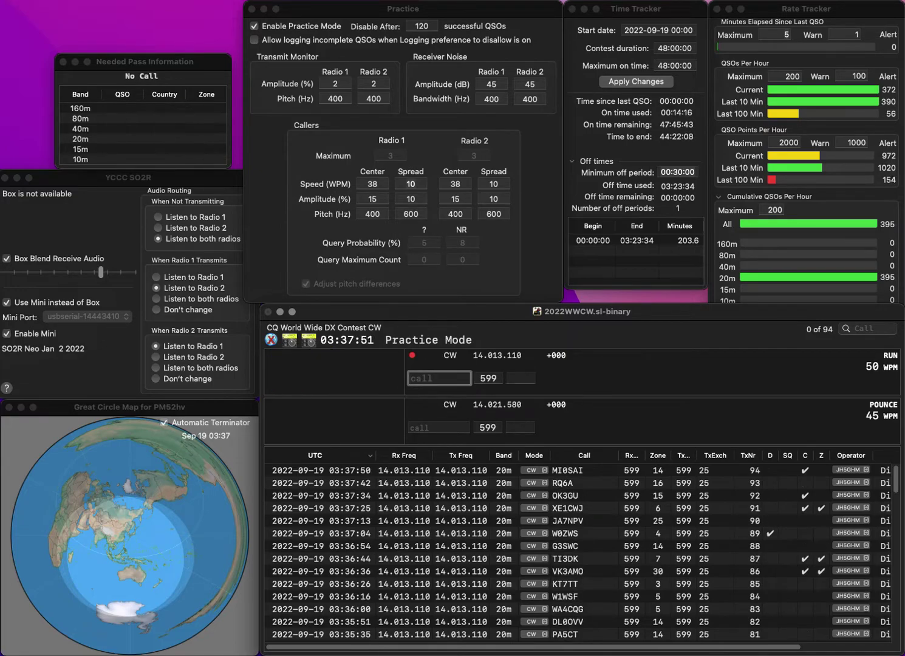
# - Enter a Run radio contact, correct its call to N4OYR, and log it with received zone 5
pyautogui.write('NEOY')
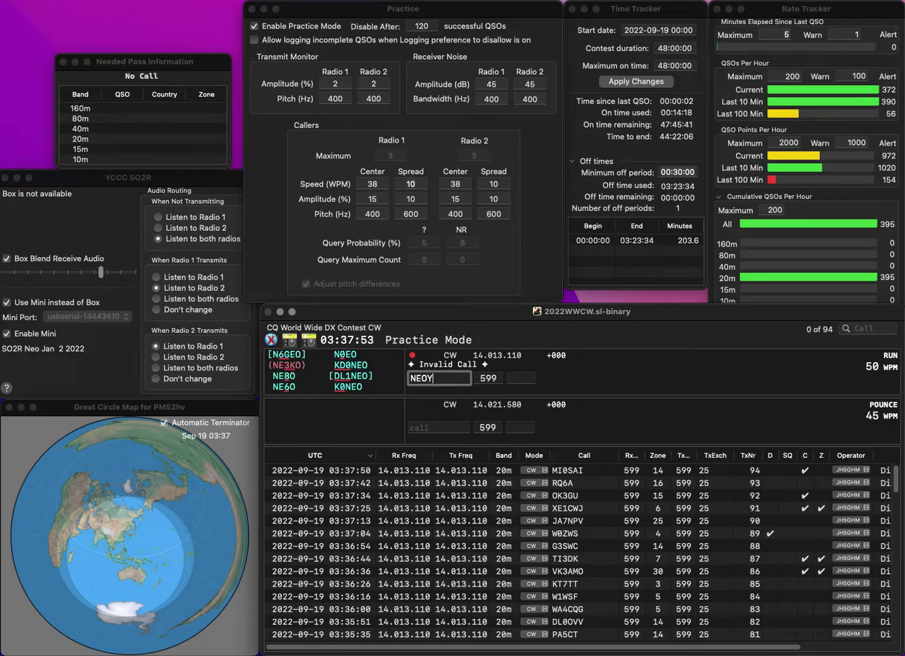
pyautogui.click(422, 378)
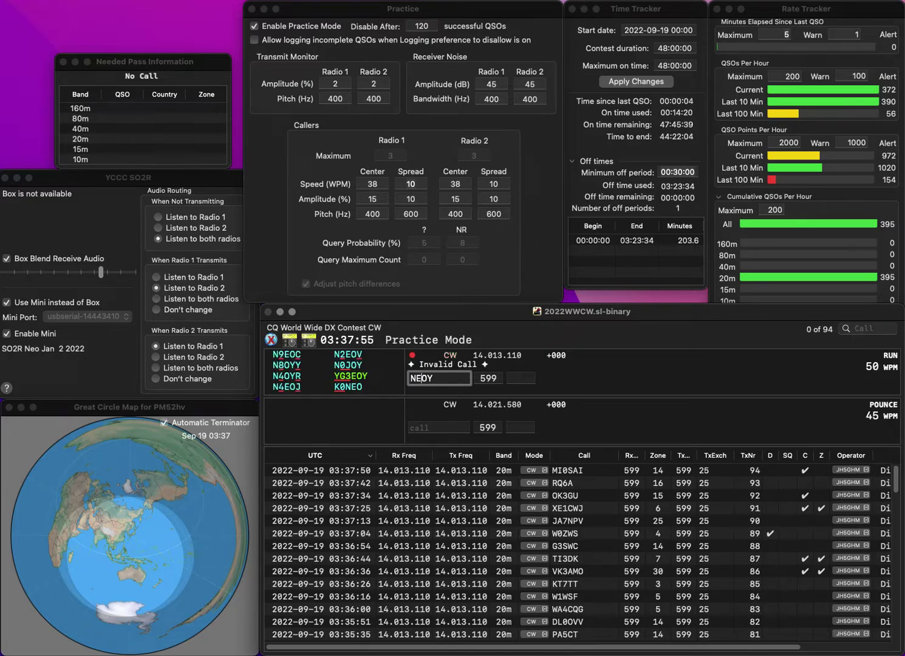
pyautogui.press('BackSpace')
pyautogui.write('4OY')
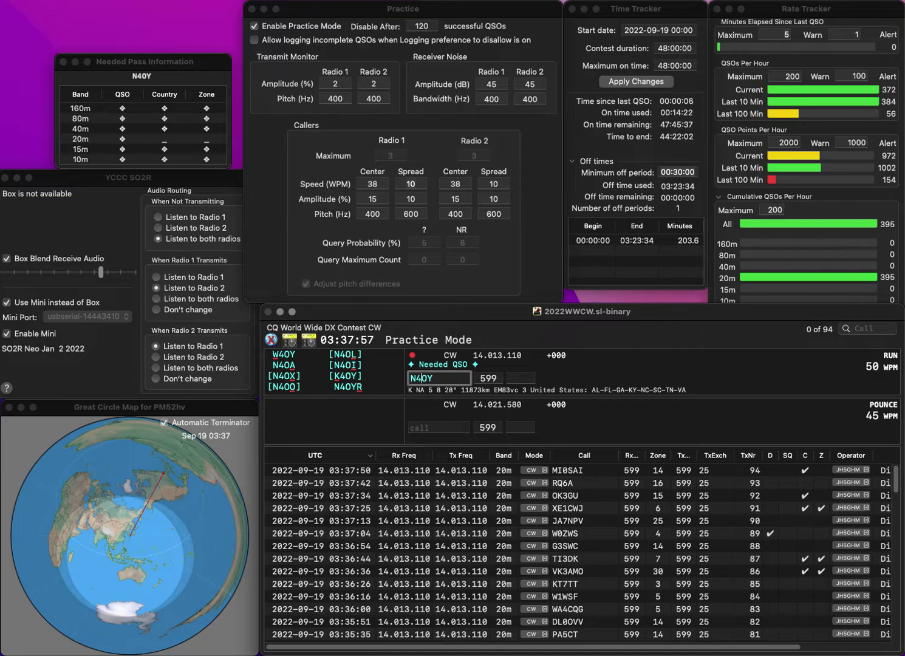
pyautogui.write('R')
pyautogui.press('Return')
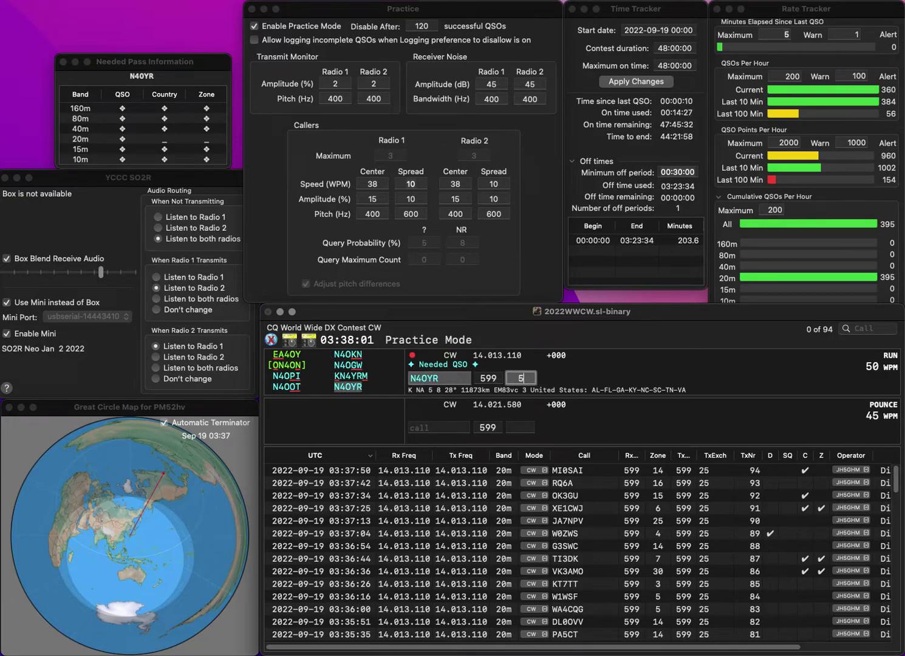
pyautogui.write('5')
pyautogui.press('Return')
# - Log a Run radio contact with call EA4HBG and received zone 14
pyautogui.write('EA4HB')
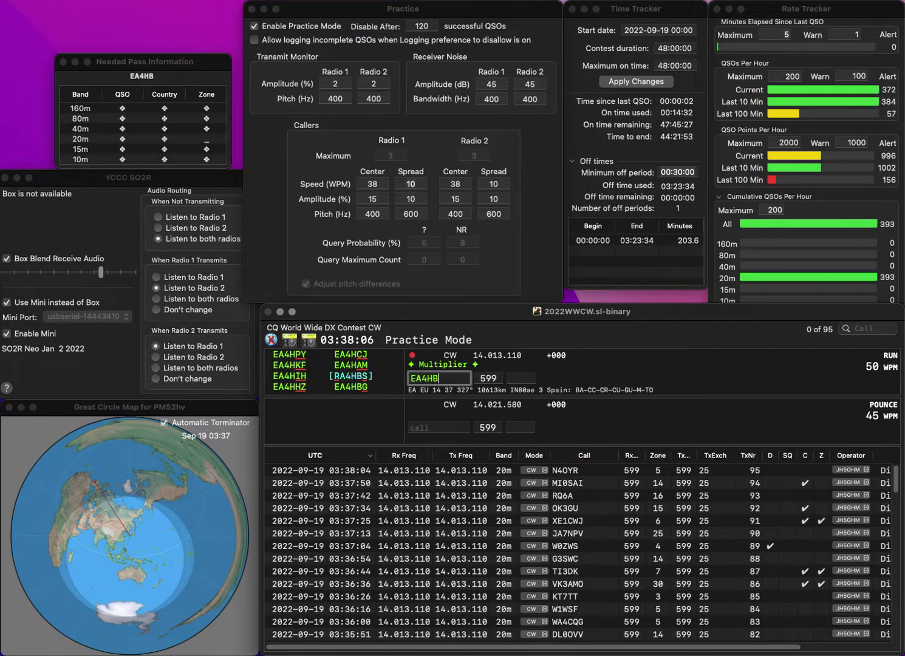
pyautogui.write('G')
pyautogui.press('Return')
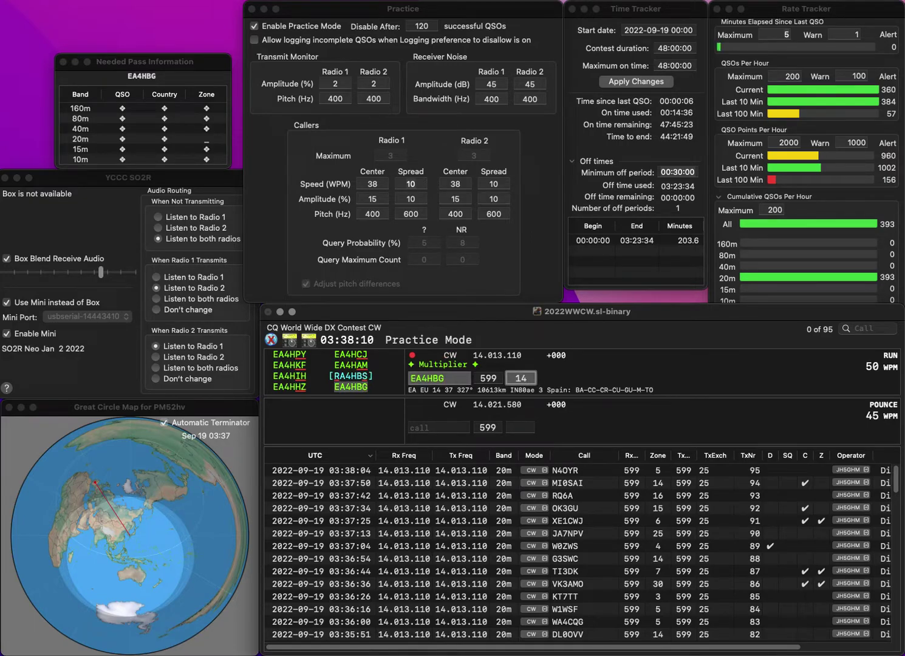
pyautogui.press('Return')
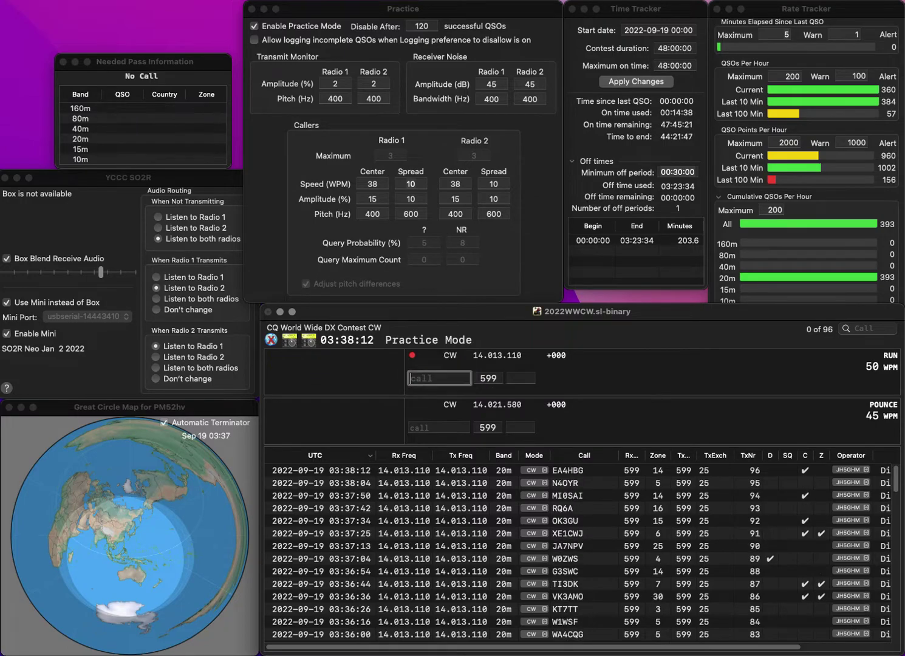
pyautogui.write('YG9DIM')
pyautogui.press('space')
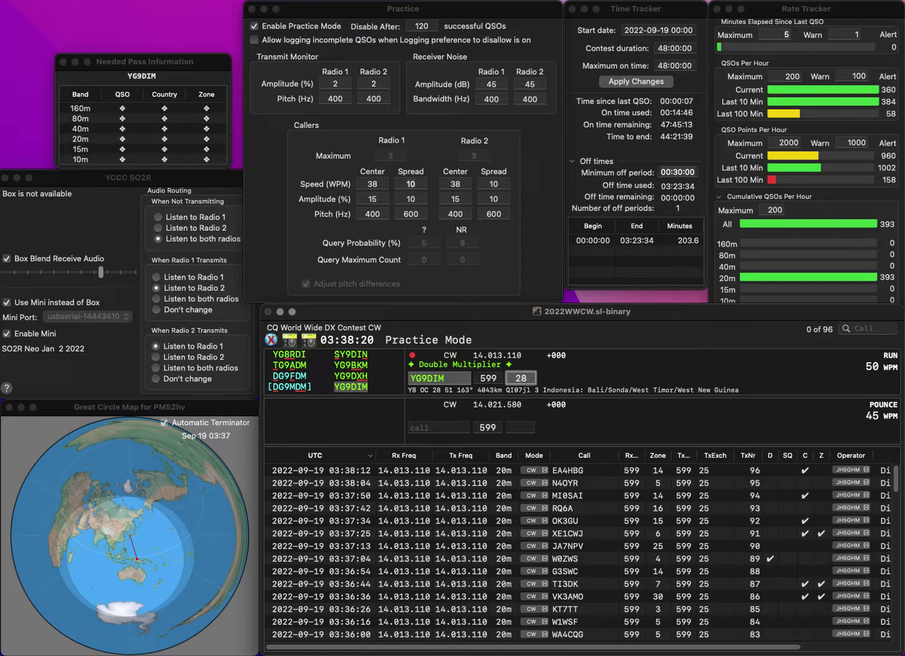
pyautogui.press('Return')
# - Log a Run radio contact with call KD9FJI and received zone 4
pyautogui.write('K')
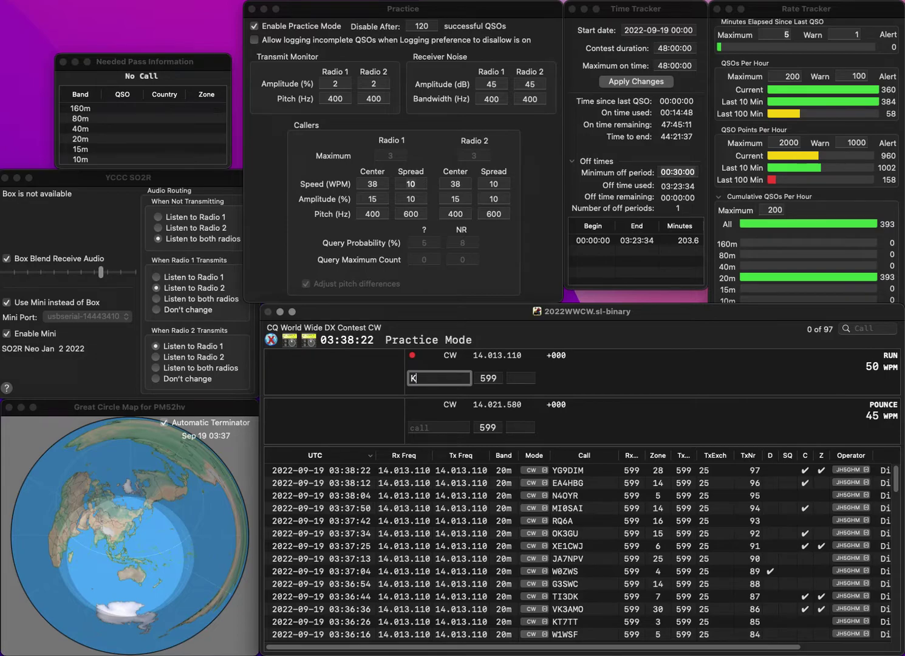
pyautogui.write('D9FJI')
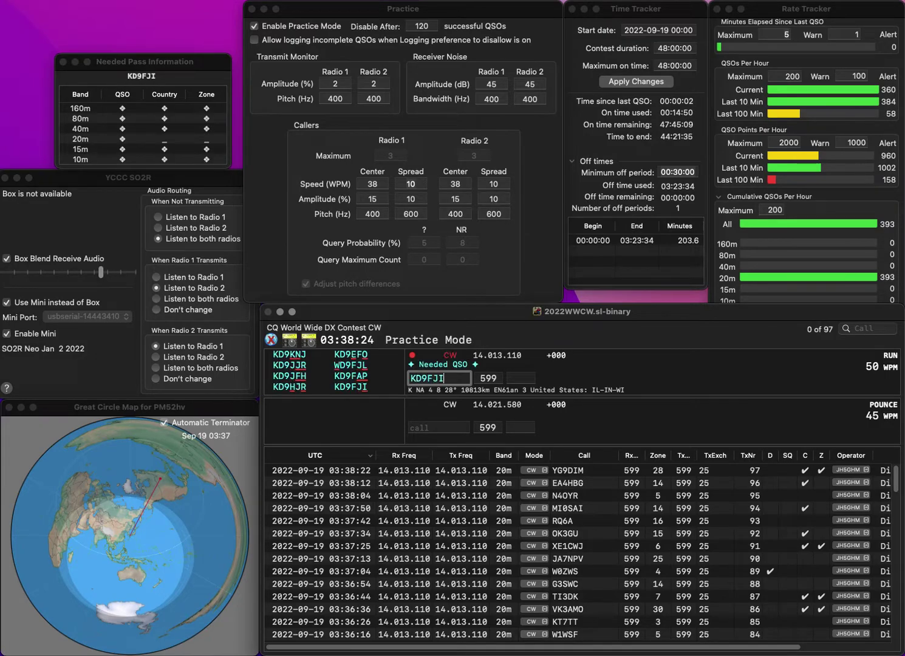
pyautogui.press('space')
pyautogui.write('4')
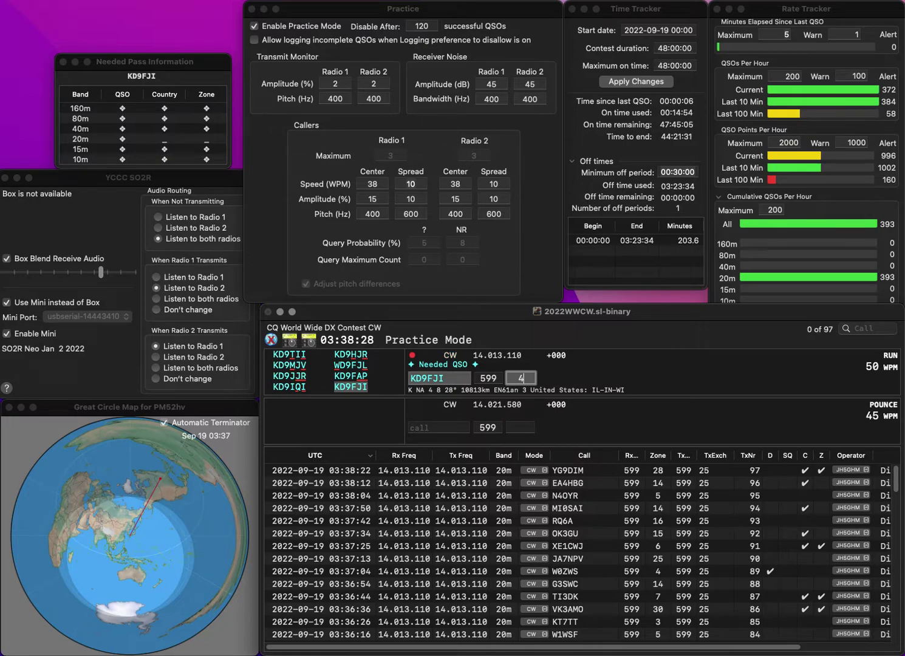
pyautogui.press('Return')
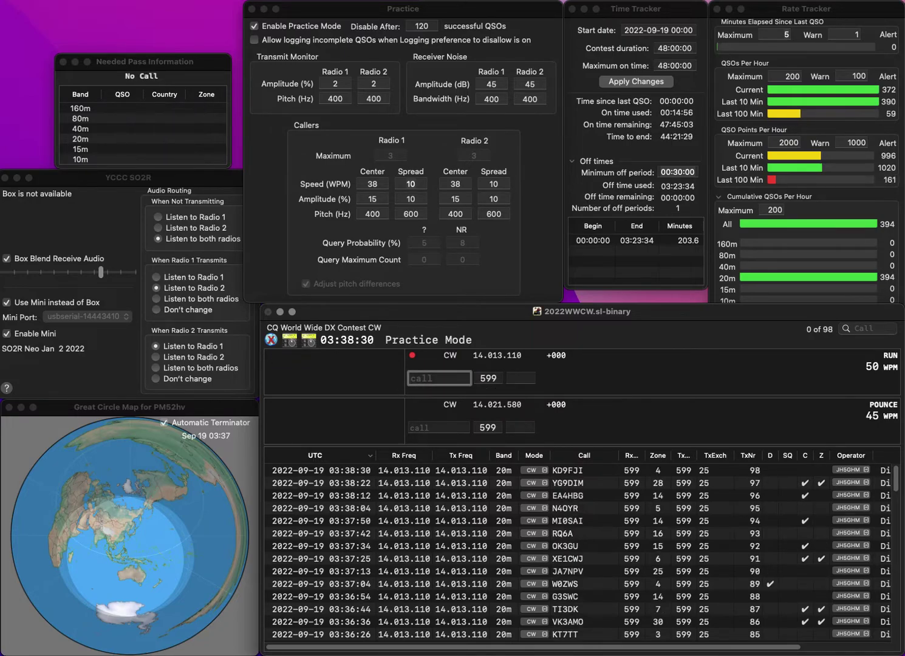
pyautogui.write('TM4Q')
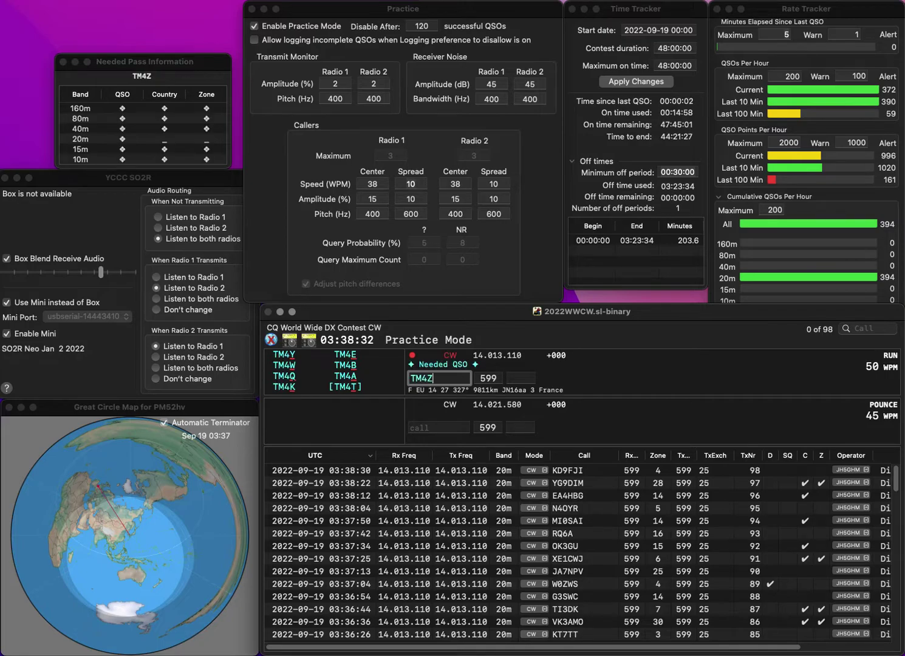
pyautogui.press('space')
pyautogui.write('14')
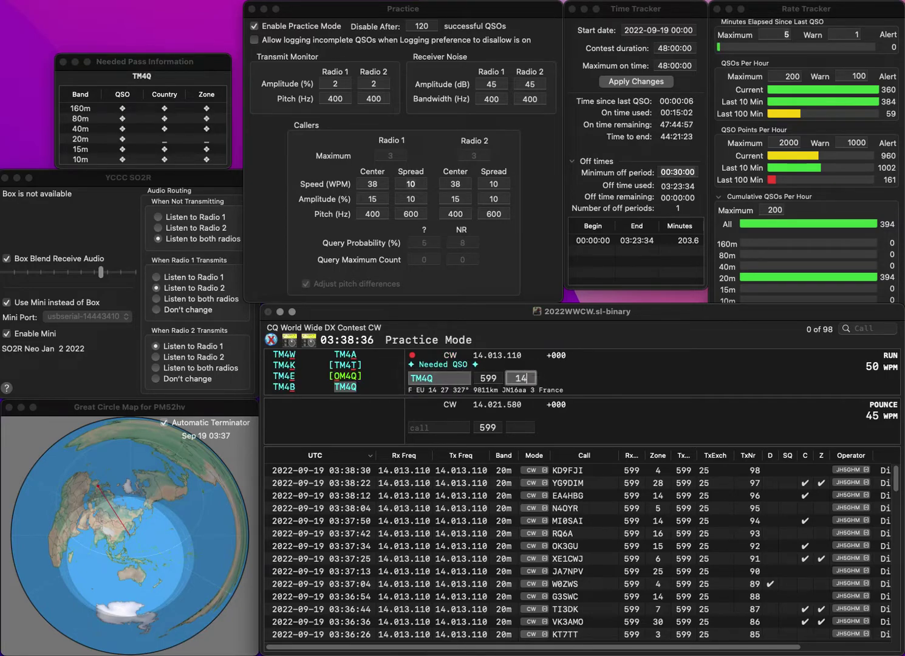
pyautogui.press('Return')
pyautogui.write('AD6RS')
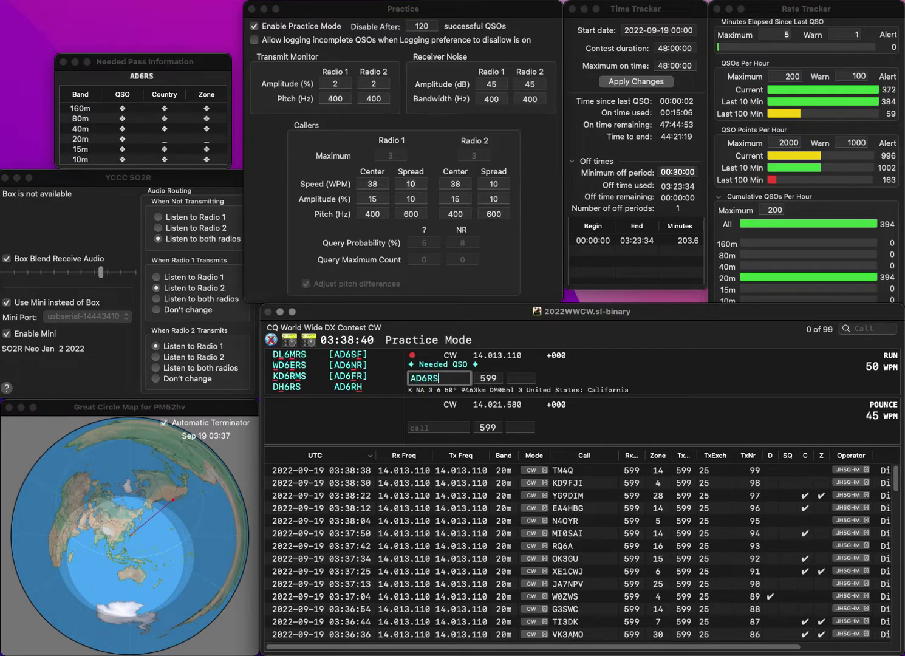
pyautogui.press('BackSpace')
pyautogui.write('H')
pyautogui.press('Tab')
pyautogui.write('3')
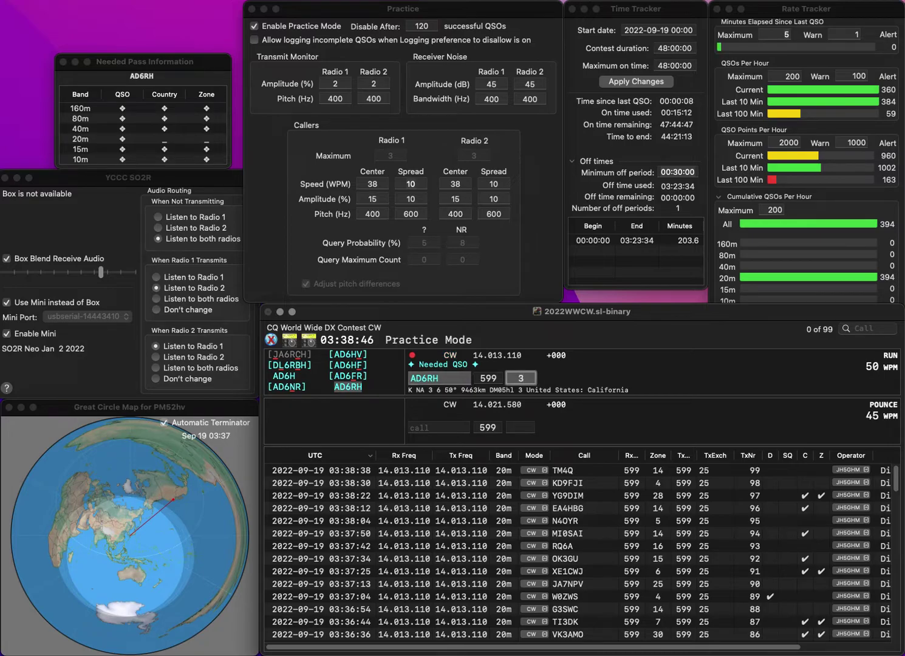
pyautogui.press('Return')
pyautogui.write('CM3I')
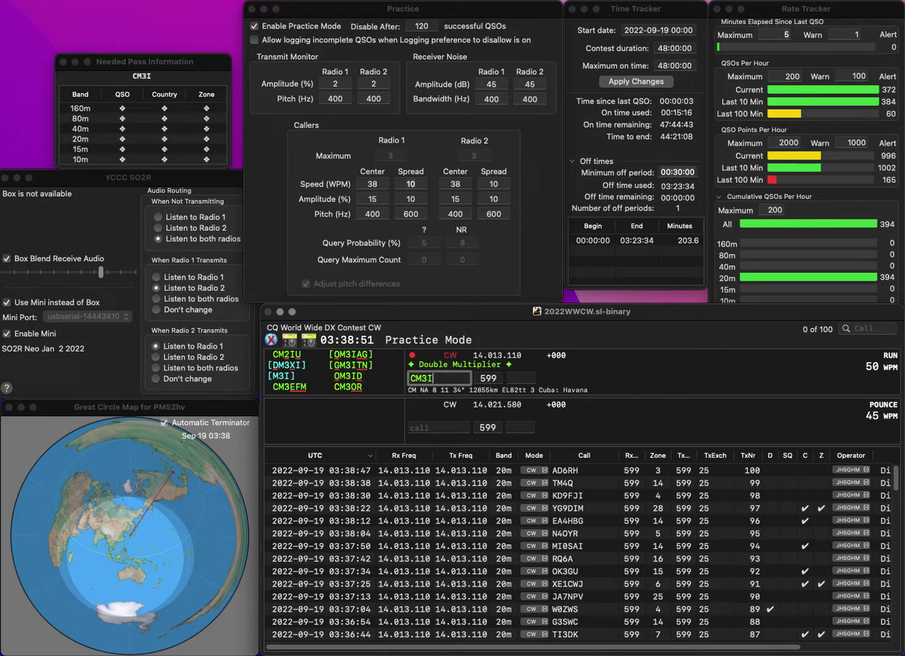
pyautogui.doubleClick(418, 378)
pyautogui.write('GM3S')
pyautogui.press('Return')
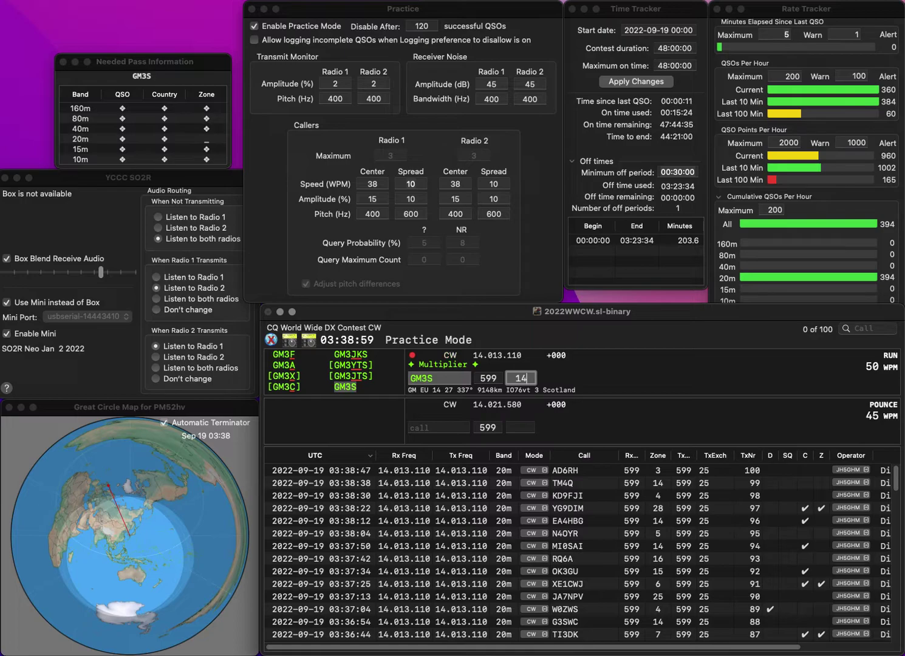
pyautogui.press('Return')
pyautogui.write('KD2EPM')
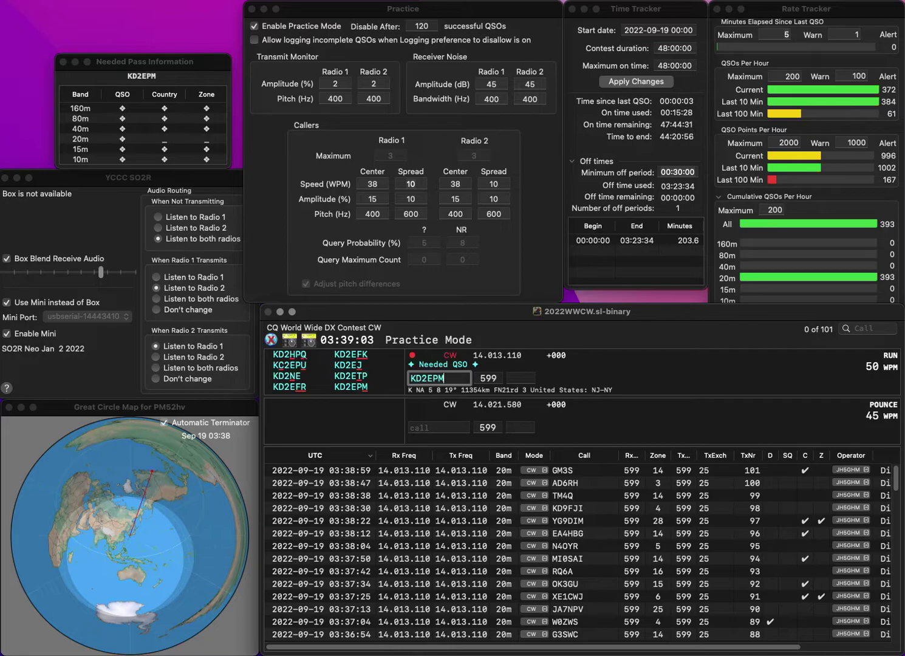
pyautogui.press('space')
pyautogui.write('5')
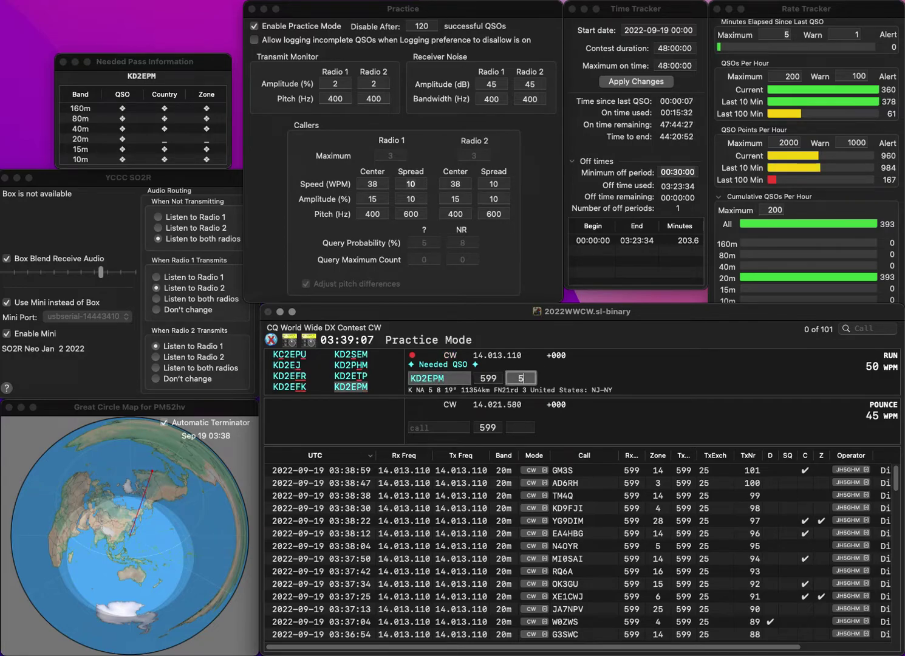
pyautogui.press('Return')
pyautogui.write('KB2J')
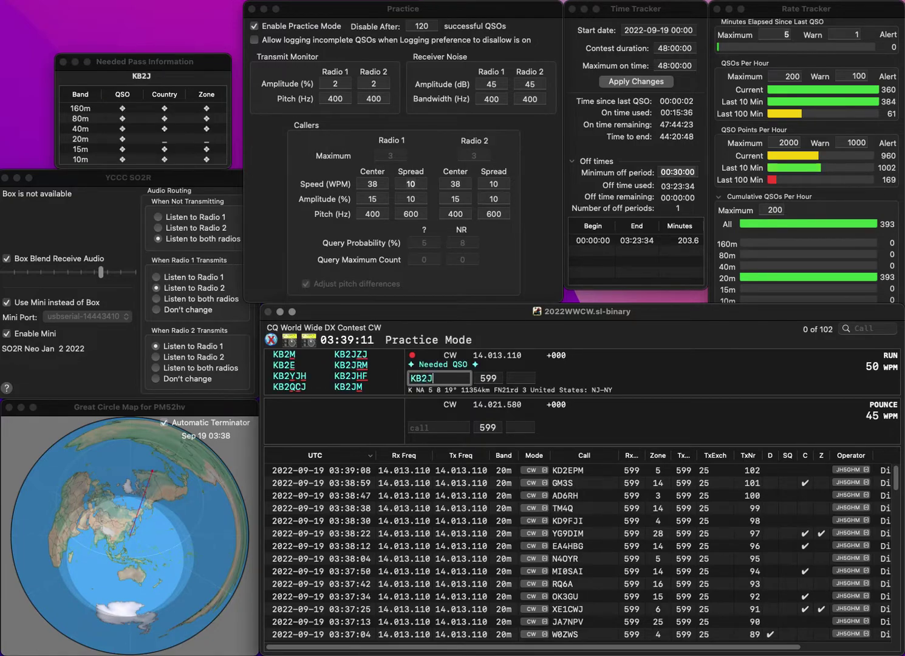
pyautogui.write('ZJ')
pyautogui.press('space')
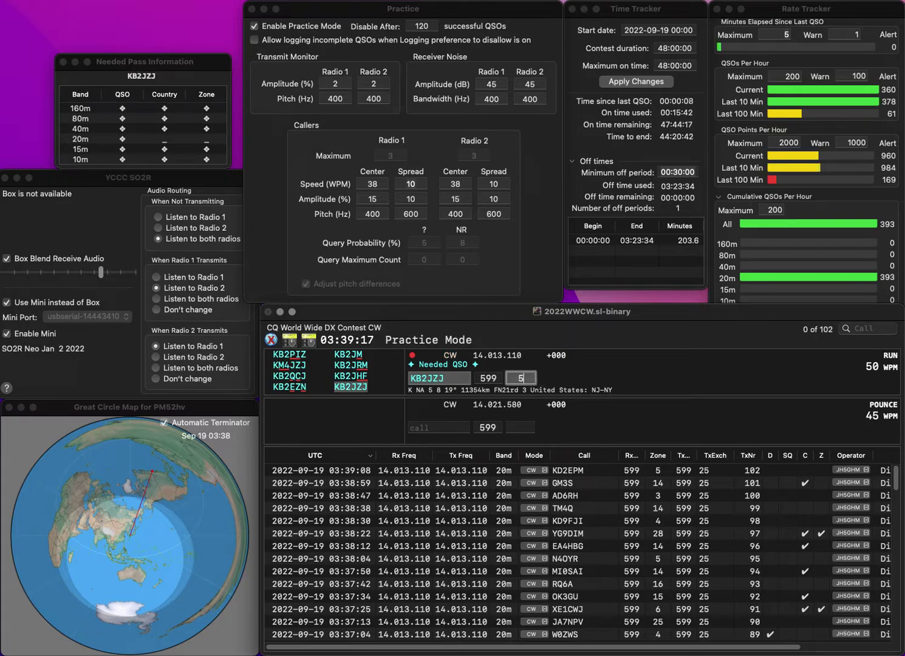
pyautogui.press('Return')
pyautogui.write('F6AUK')
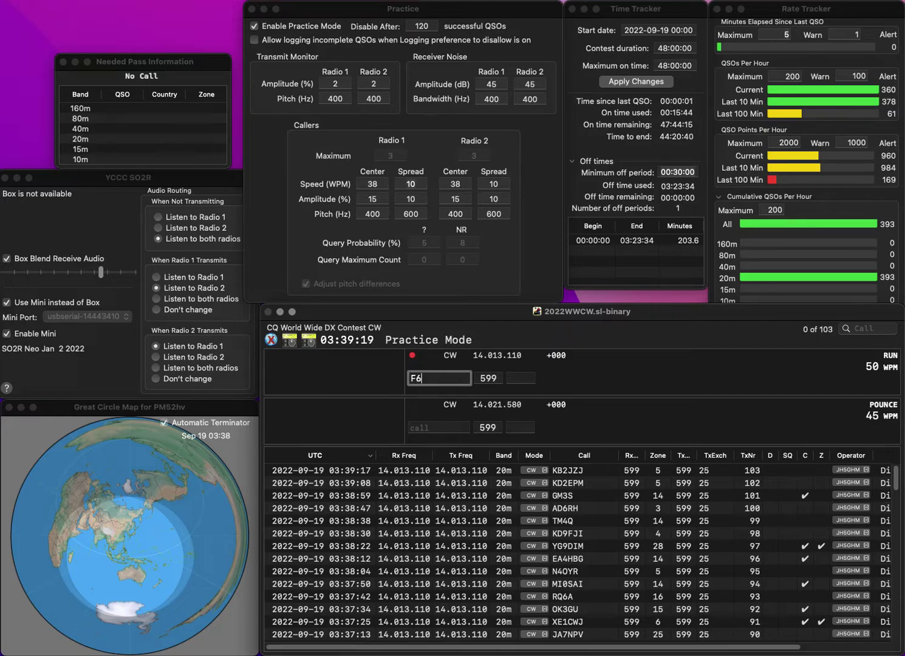
pyautogui.press('space')
pyautogui.press('space')
pyautogui.press('BackSpace')
pyautogui.write('S')
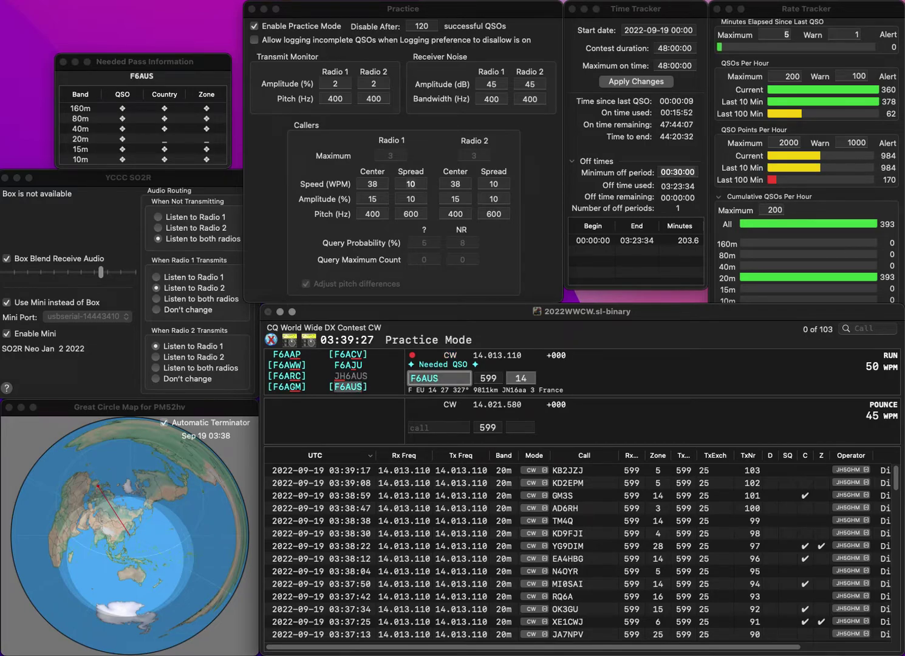
pyautogui.press('BackSpace')
pyautogui.press('BackSpace')
pyautogui.write('VK')
pyautogui.press('Return')
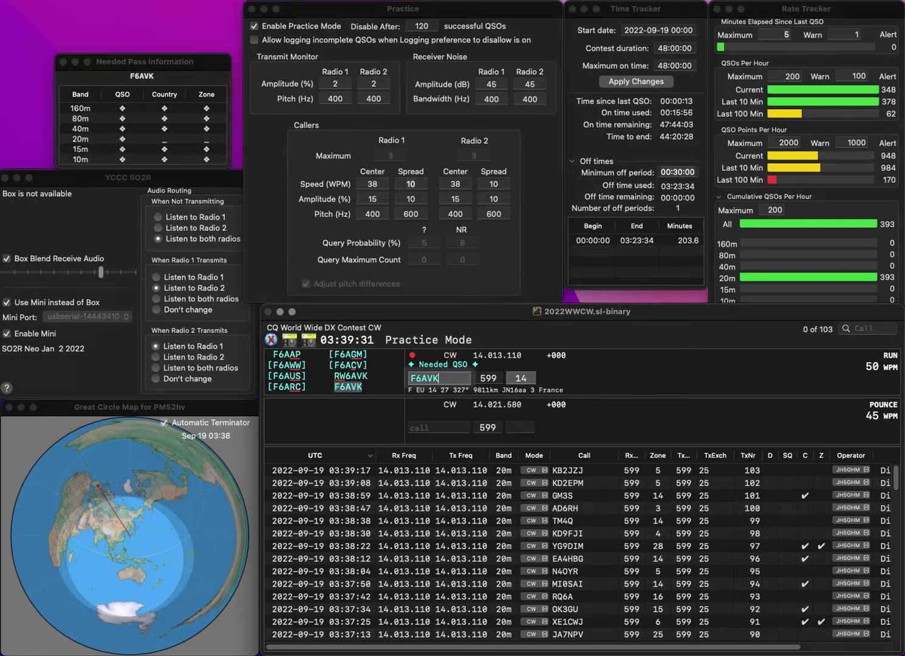
pyautogui.press('Return')
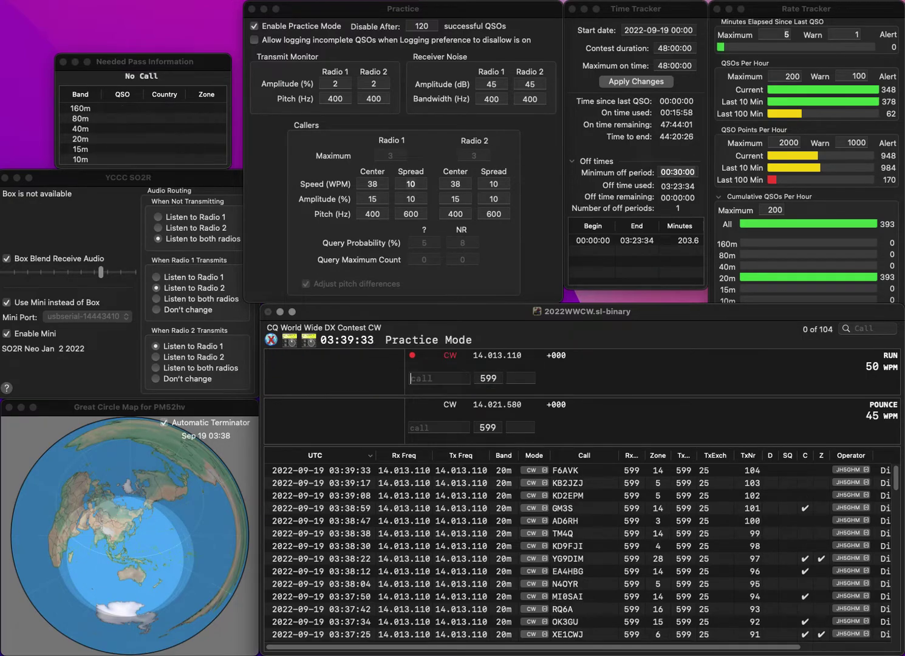
pyautogui.write('N6YMM')
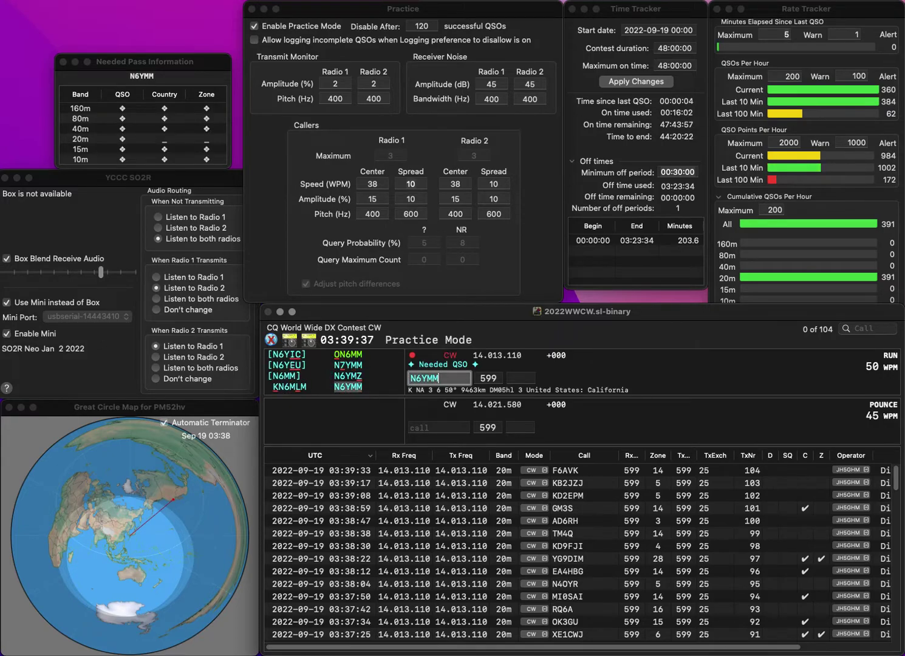
pyautogui.press('space')
pyautogui.write('3')
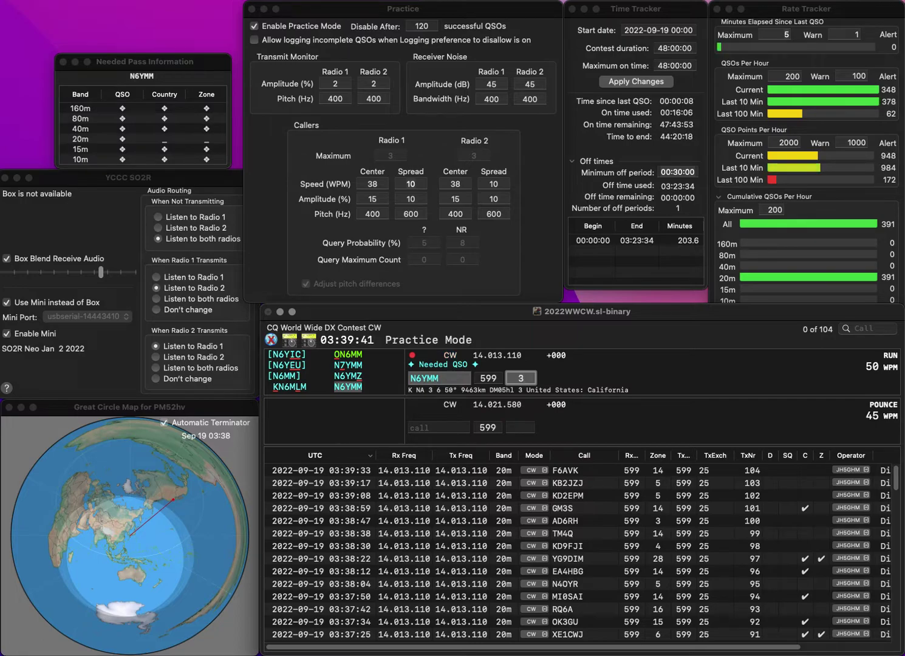
pyautogui.press('Return')
# - Enter a Run radio contact, correct its call to UG4P, and log it with received zone 16
pyautogui.write('UG3P')
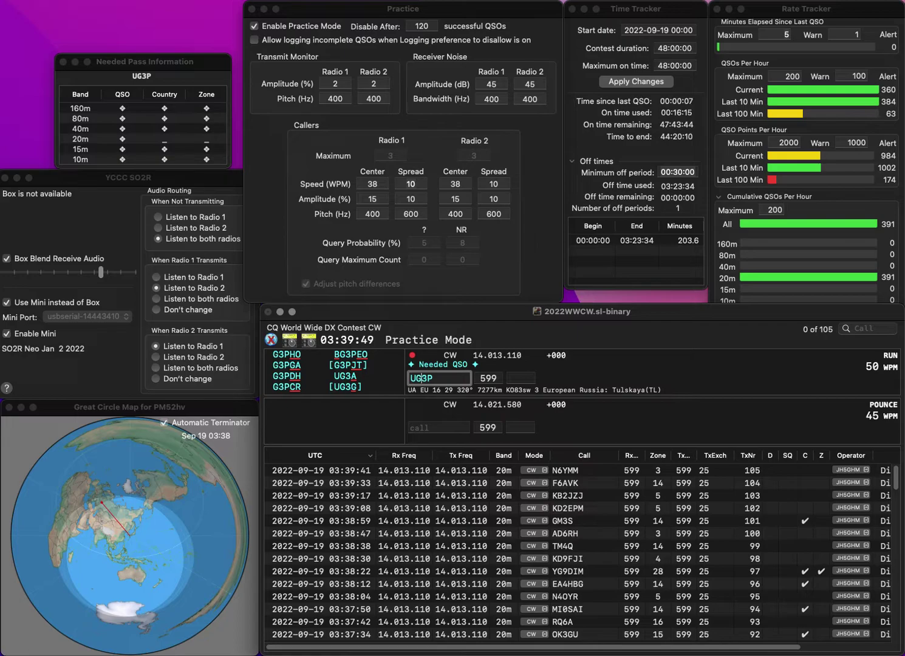
pyautogui.press('BackSpace')
pyautogui.press('BackSpace')
pyautogui.write('4P')
pyautogui.press('Tab')
pyautogui.write('16')
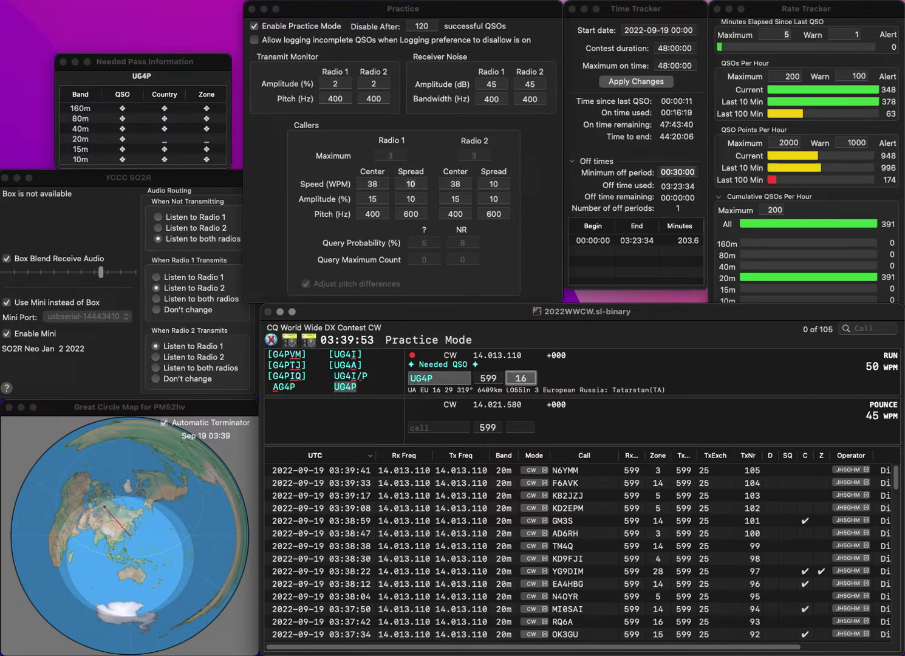
pyautogui.press('Return')
# - Log a Run radio contact with call PG7M and received zone 14
pyautogui.write('P')
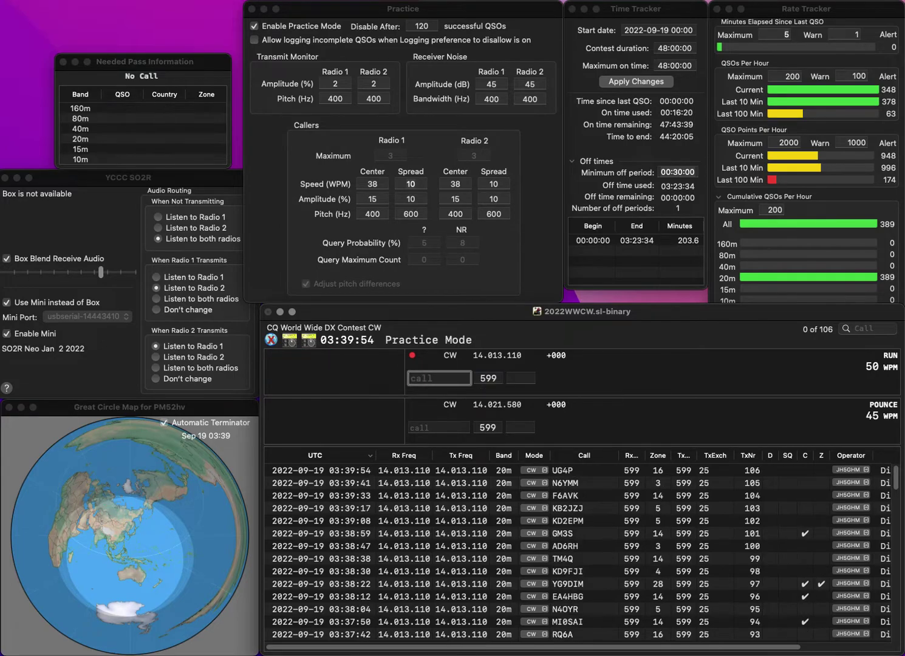
pyautogui.write('G7M')
pyautogui.press('Tab')
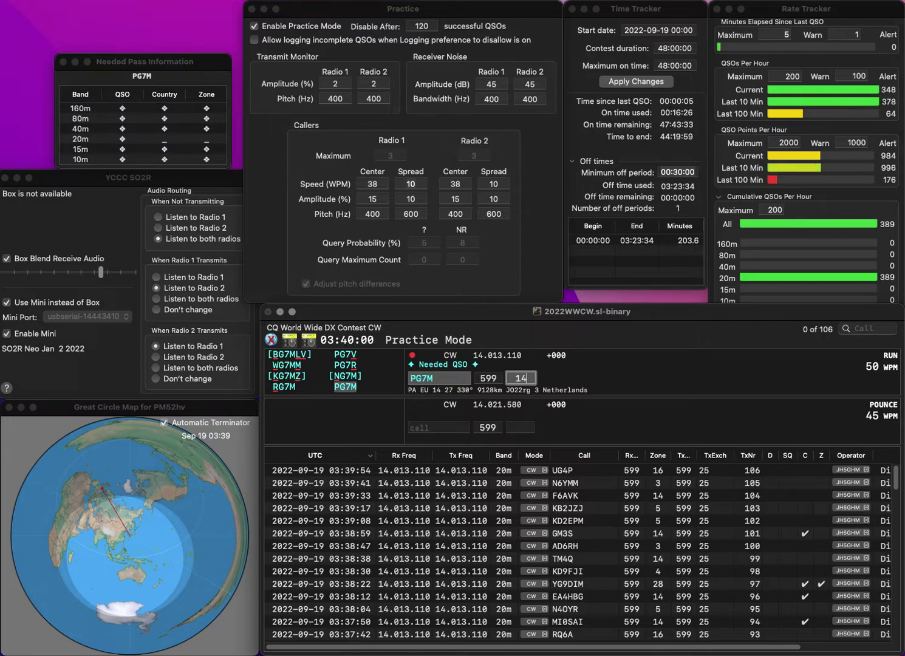
pyautogui.press('Return')
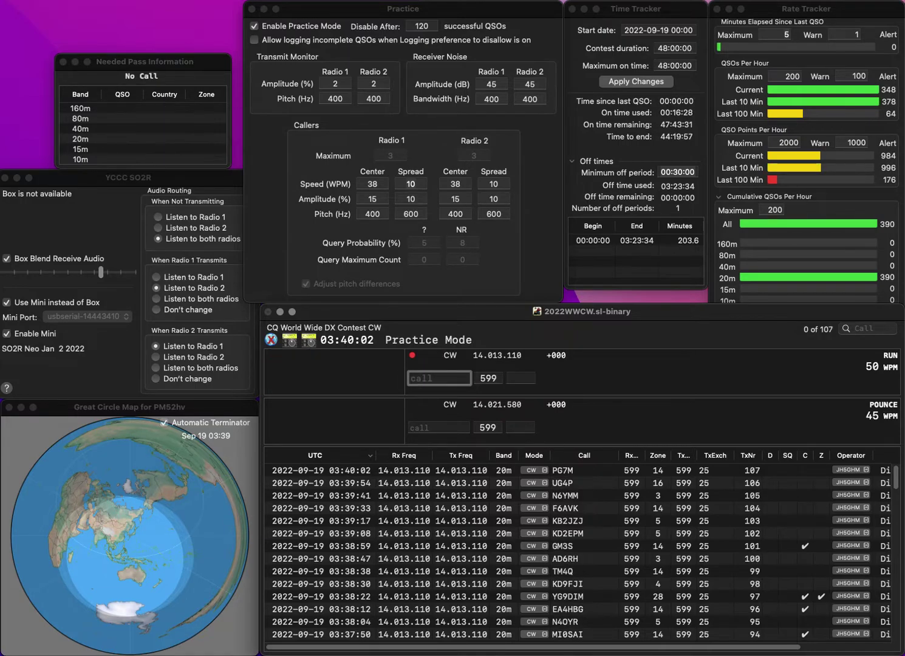
# - Log a Run radio contact with call N3AS and received zone 5
pyautogui.write('N3AS')
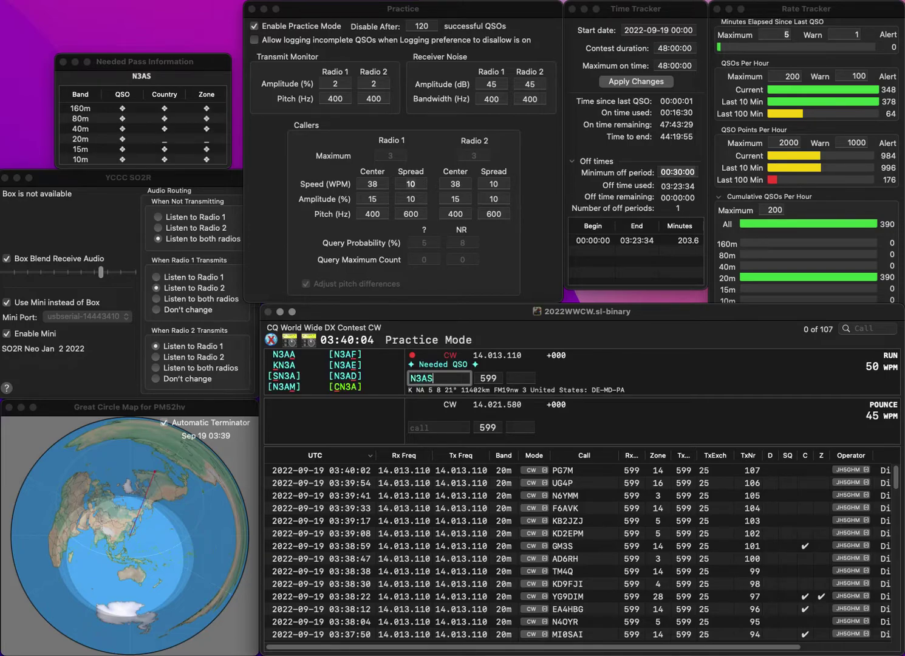
pyautogui.press('space')
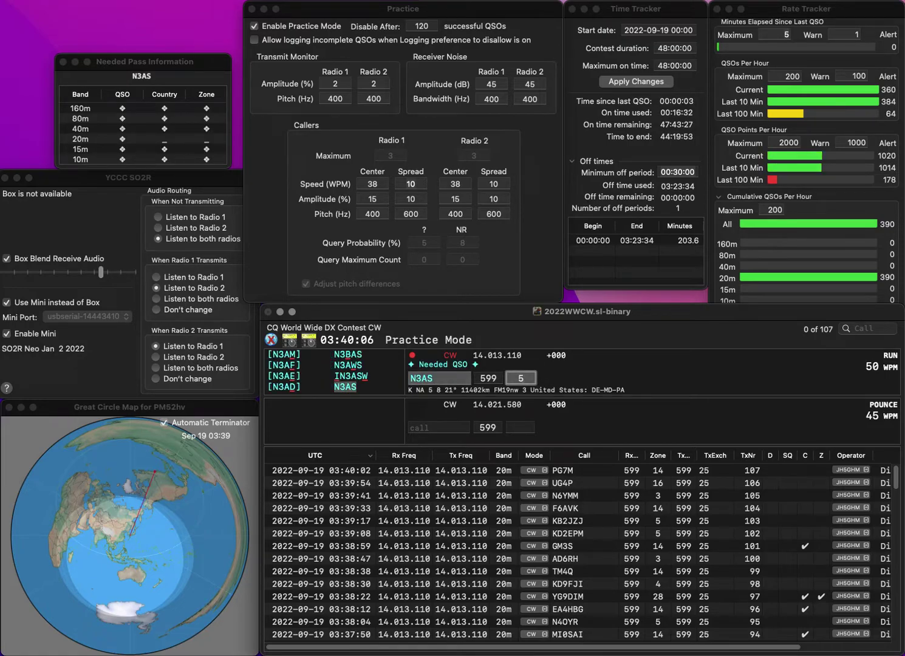
pyautogui.press('Return')
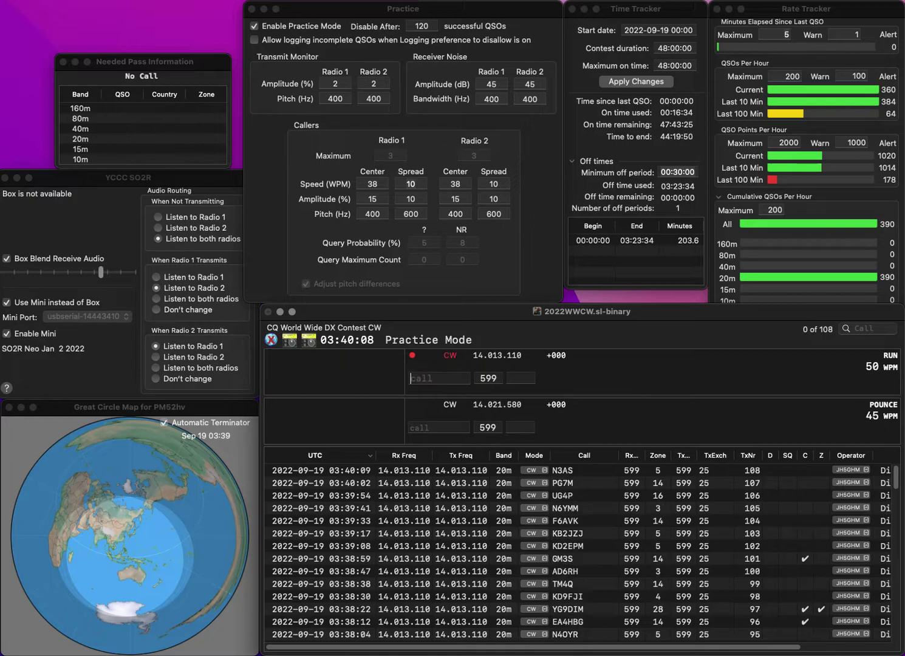
pyautogui.write('1IS')
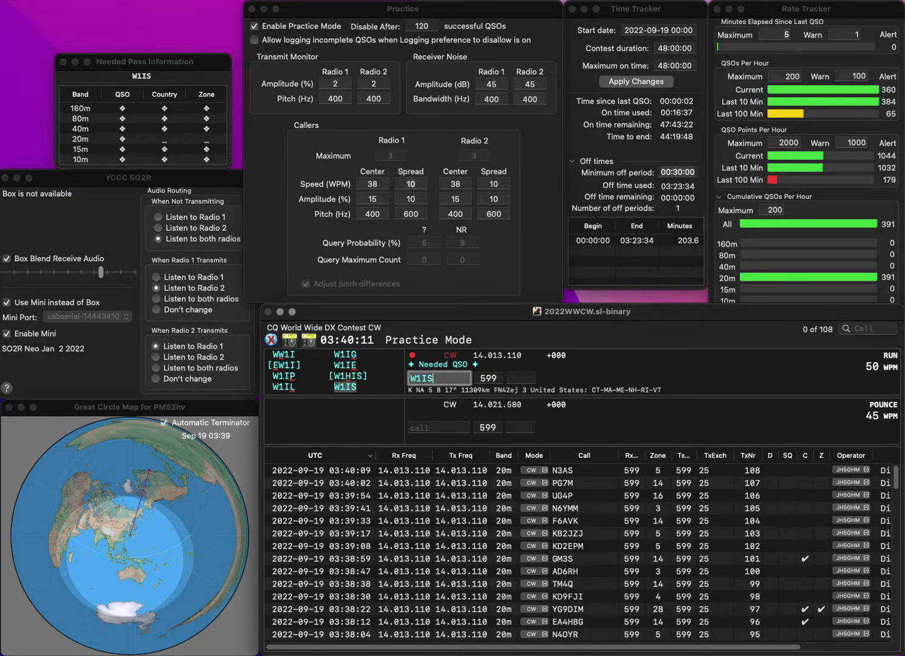
pyautogui.press('space')
pyautogui.write('5')
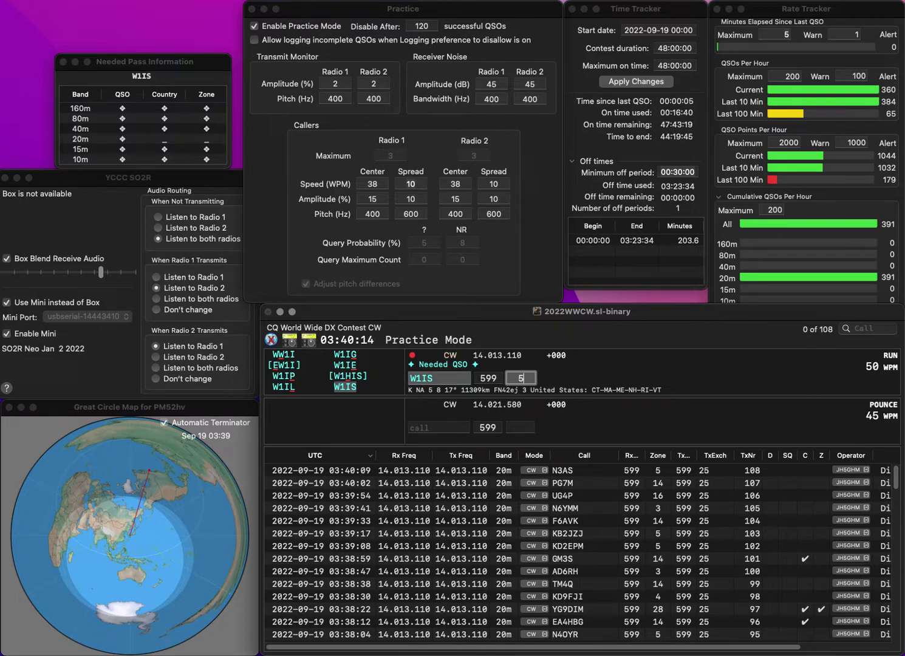
pyautogui.press('Return')
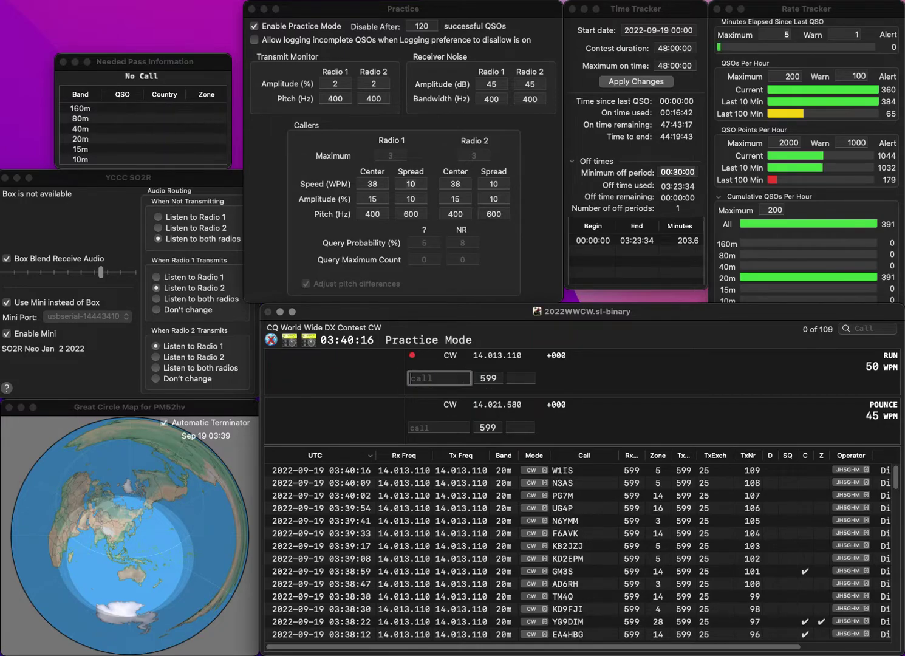
# - Log a Run radio contact with call OL0W and received zone 15
pyautogui.write('OL')
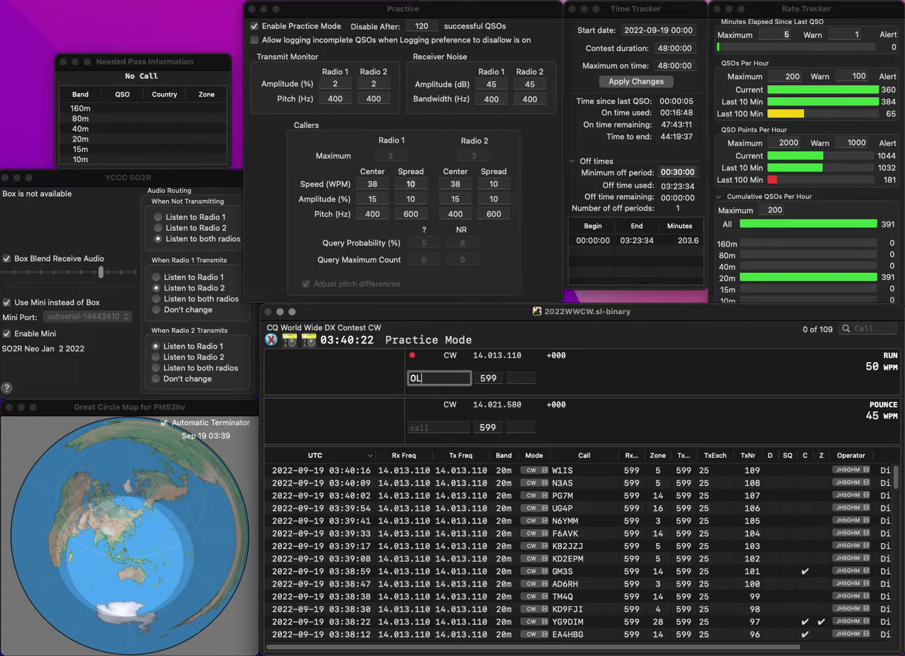
pyautogui.write('0W')
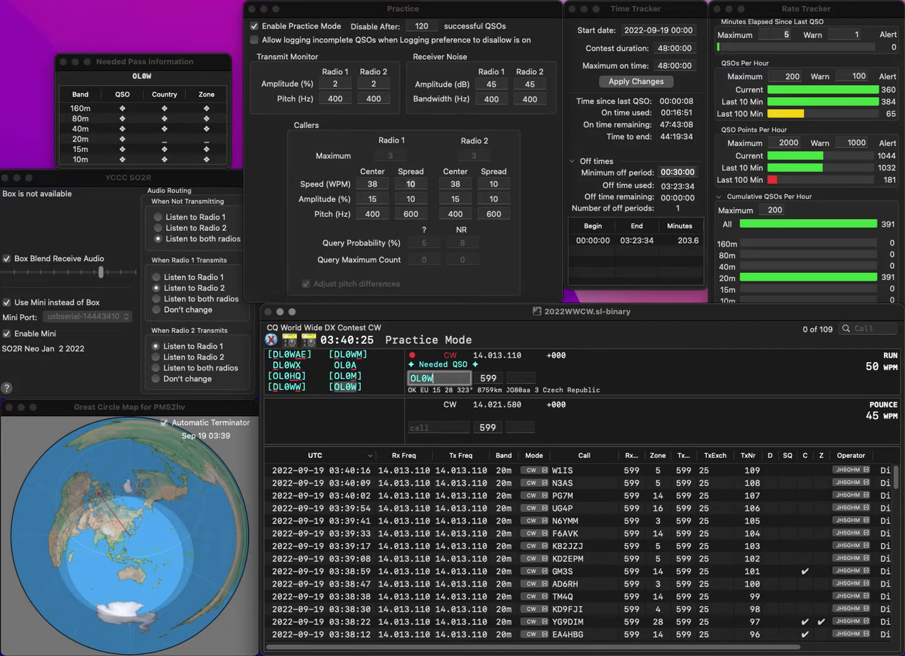
pyautogui.press('Tab')
pyautogui.write('15')
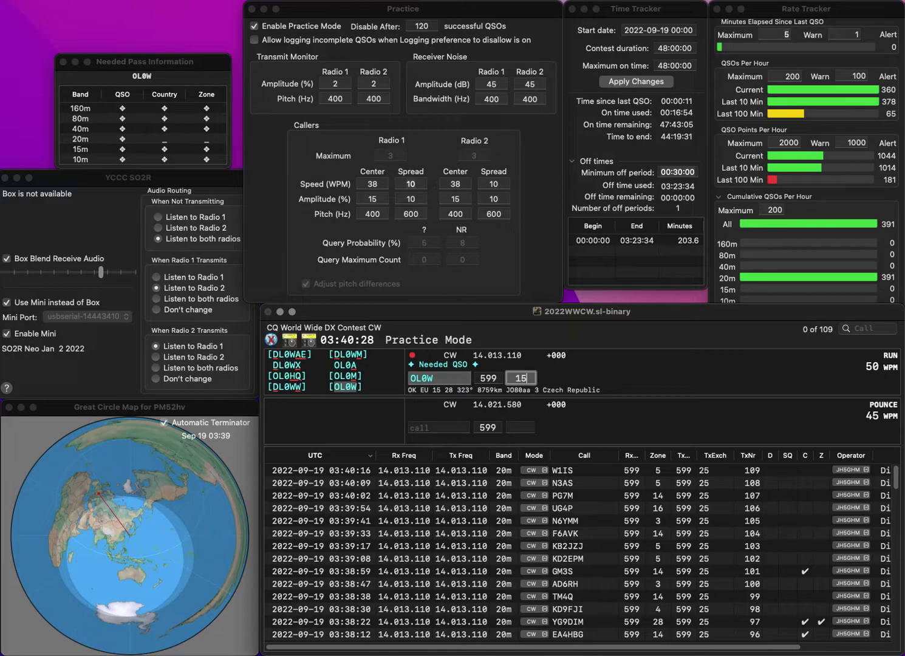
pyautogui.press('Return')
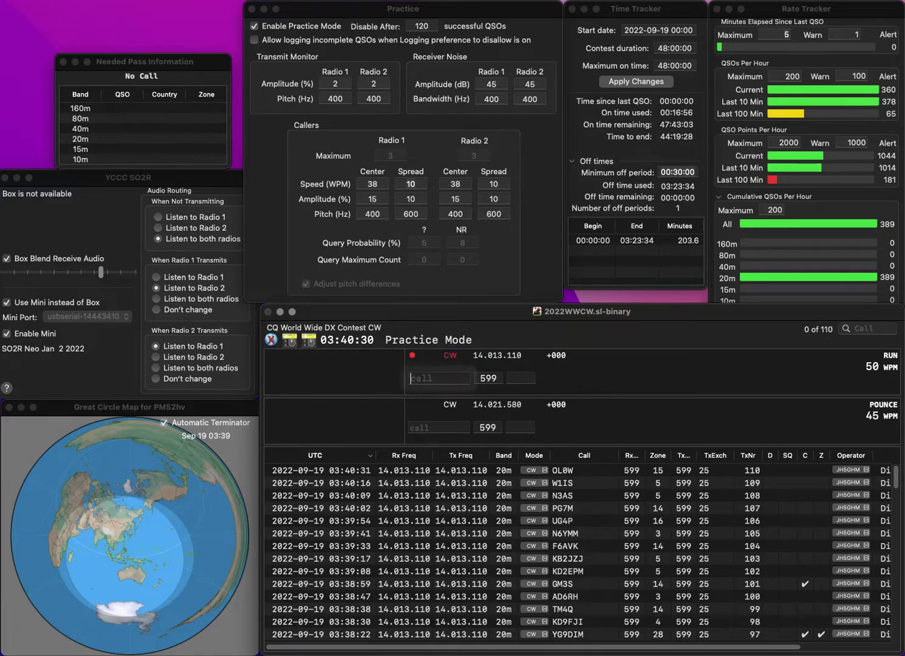
pyautogui.write('KC')
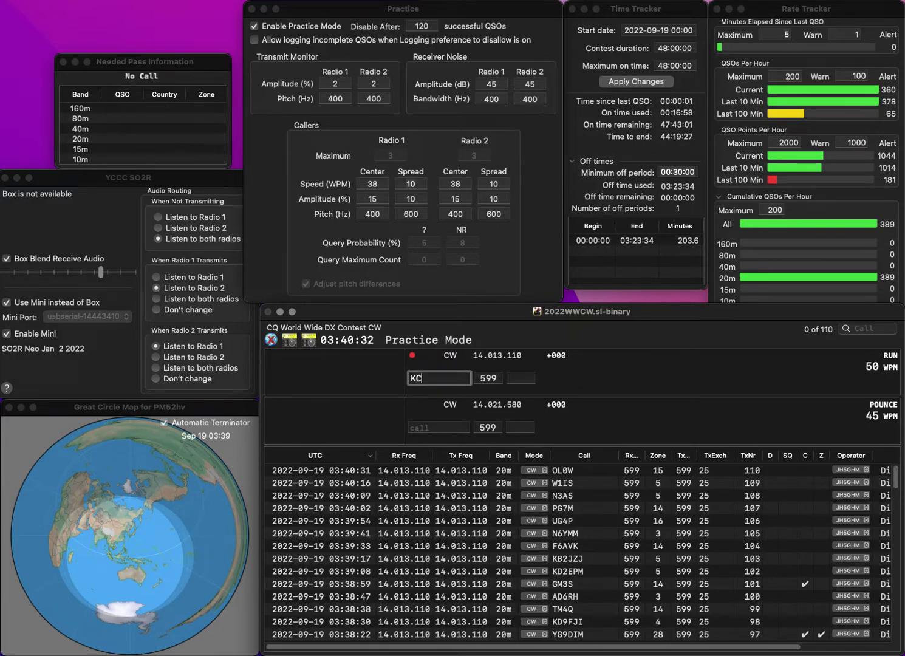
pyautogui.write('9RNK')
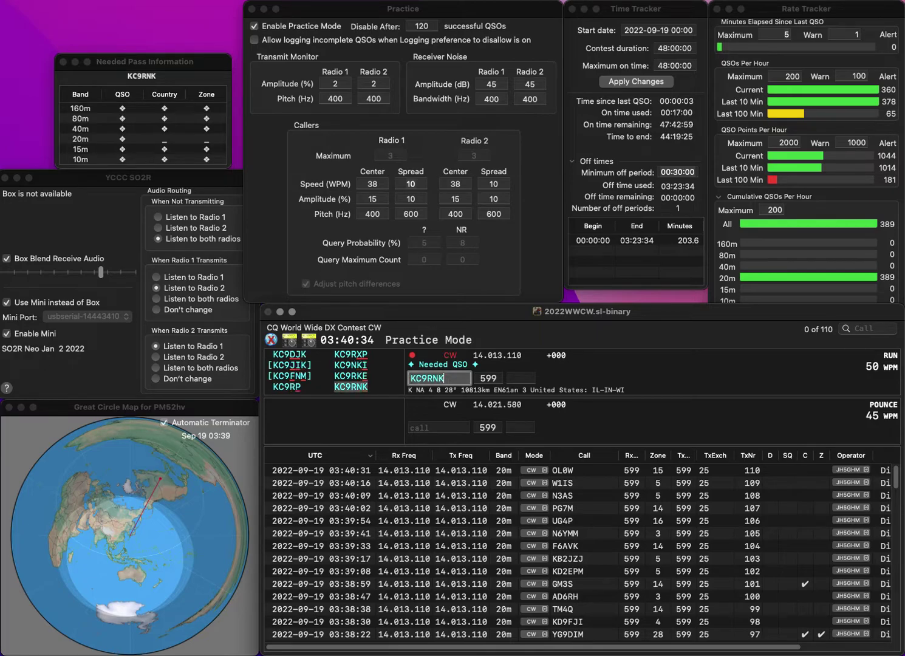
pyautogui.press('space')
pyautogui.write('4')
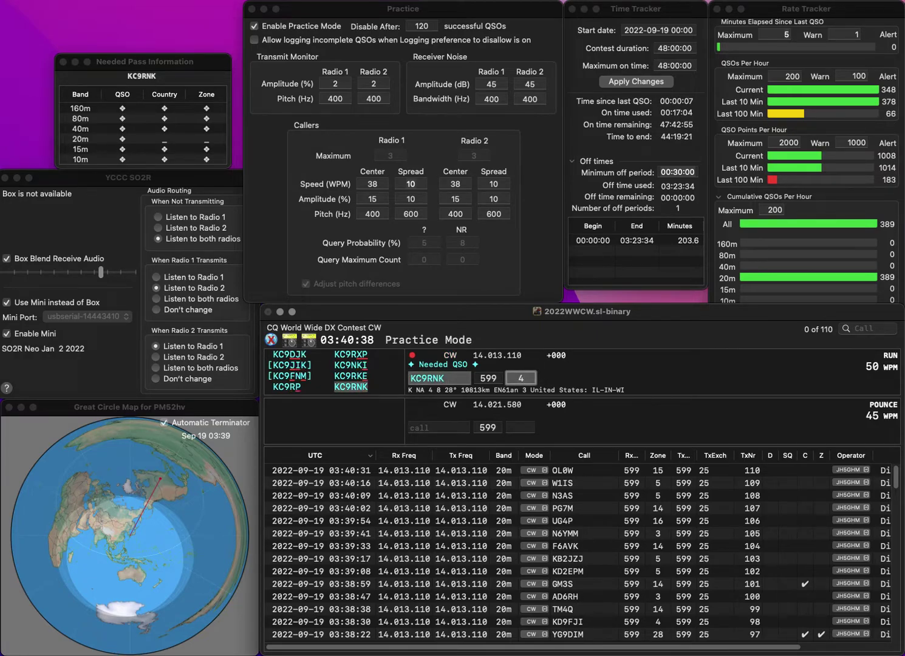
pyautogui.press('Return')
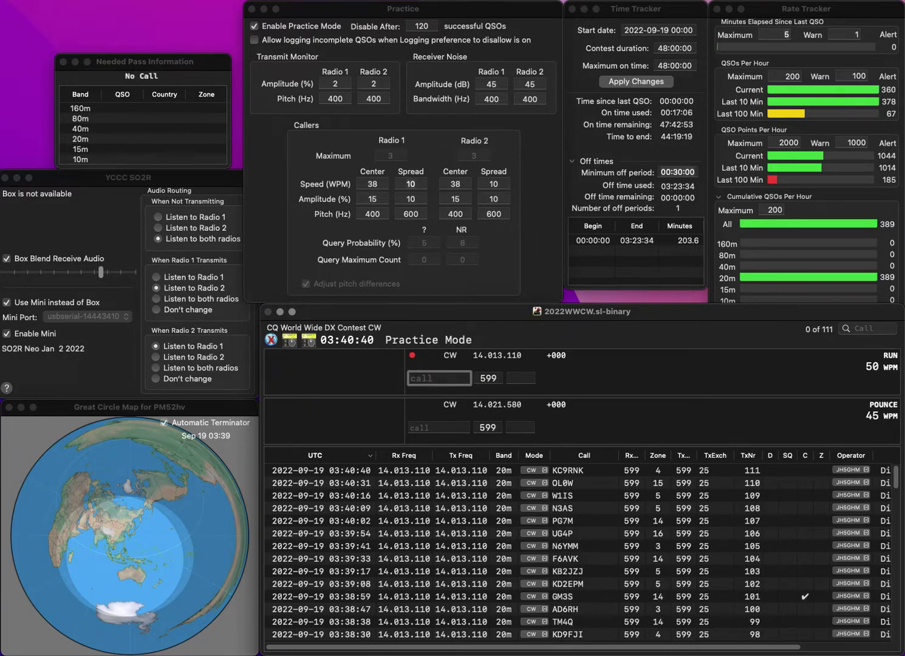
pyautogui.write('AB9T')
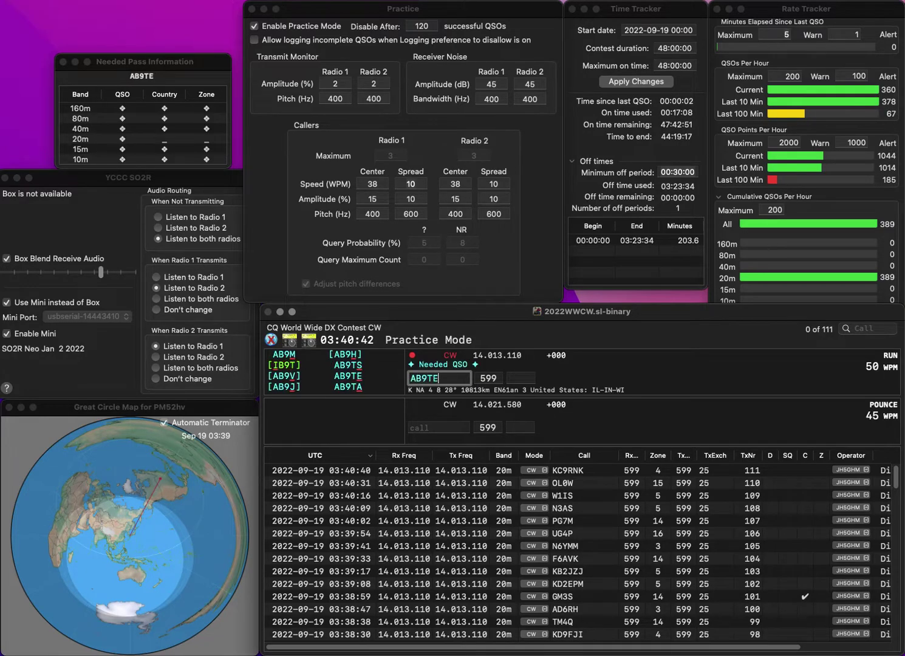
pyautogui.write('E')
pyautogui.press('space')
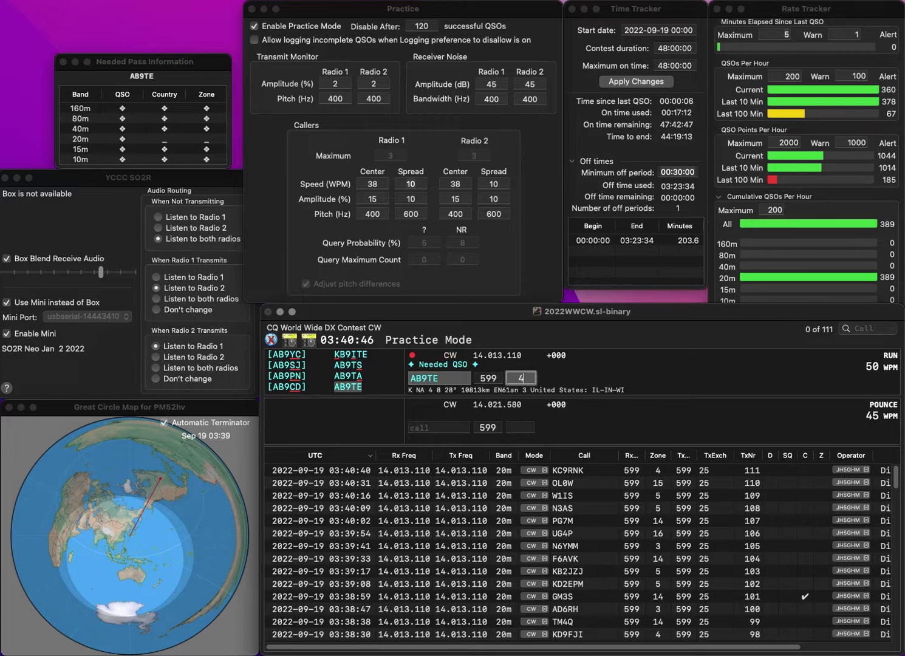
pyautogui.press('Return')
pyautogui.write('PB')
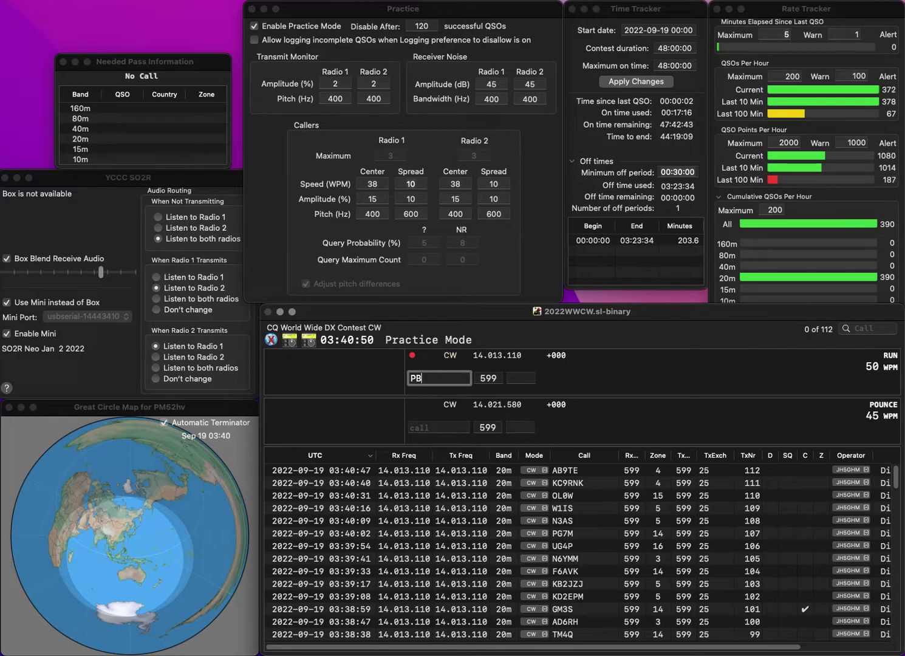
pyautogui.write('5')
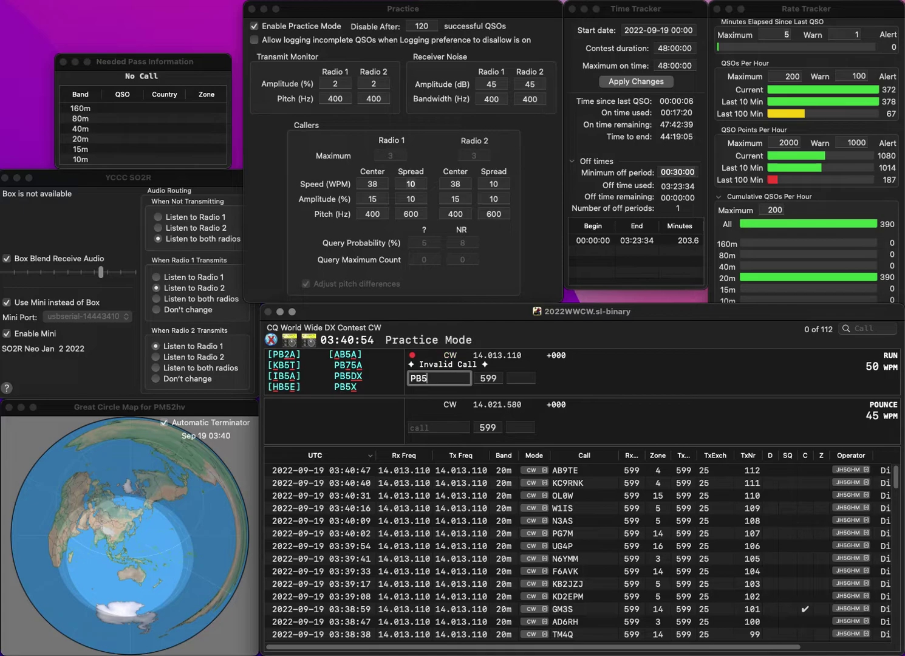
pyautogui.write('MVH')
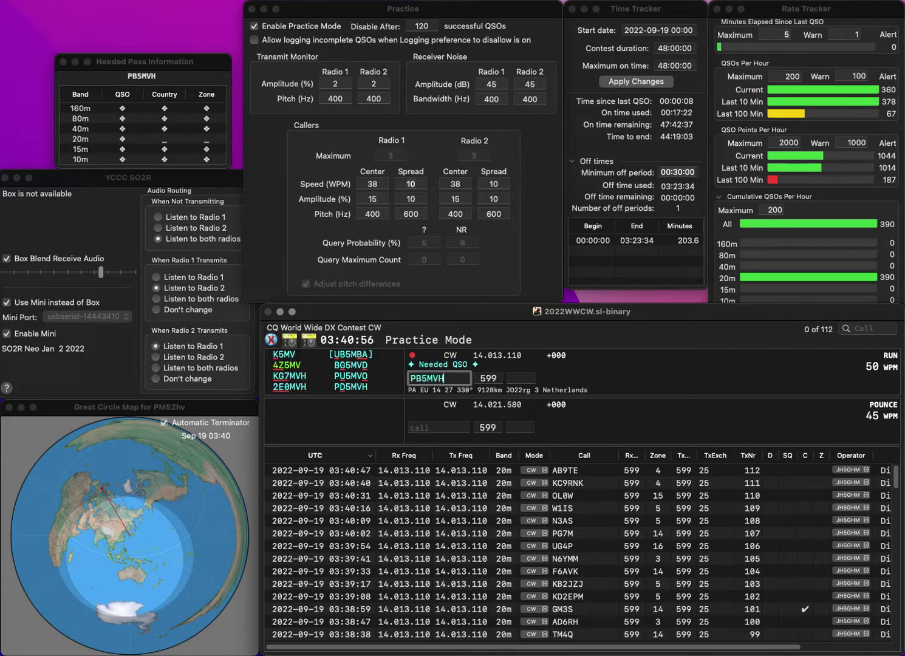
pyautogui.click(416, 377)
pyautogui.press('Delete')
pyautogui.write('D')
pyautogui.press('Tab')
pyautogui.write('14')
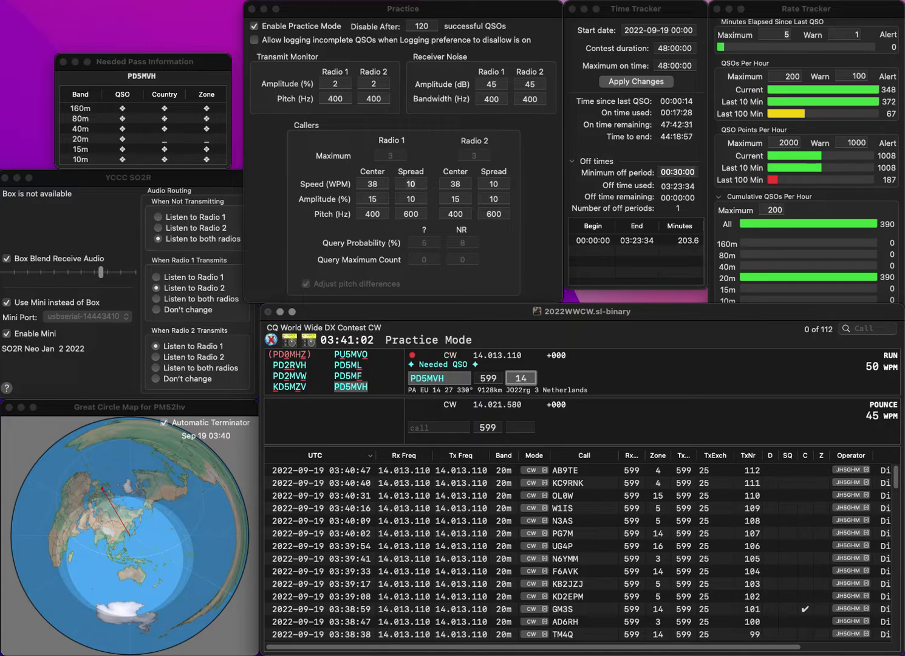
pyautogui.press('Return')
pyautogui.write('HB9HR')
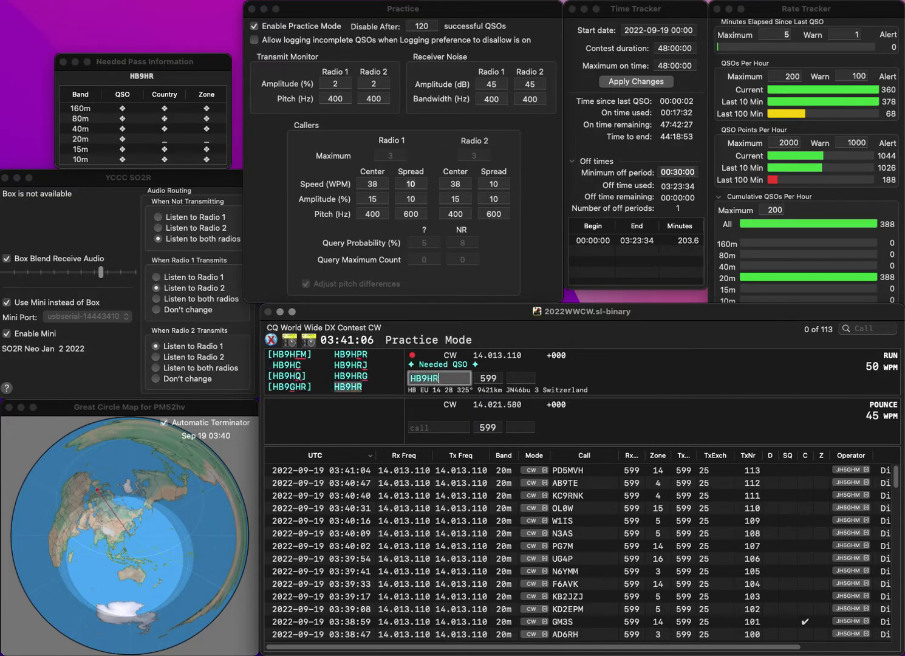
pyautogui.write('G')
pyautogui.press('space')
pyautogui.write('14')
pyautogui.press('Return')
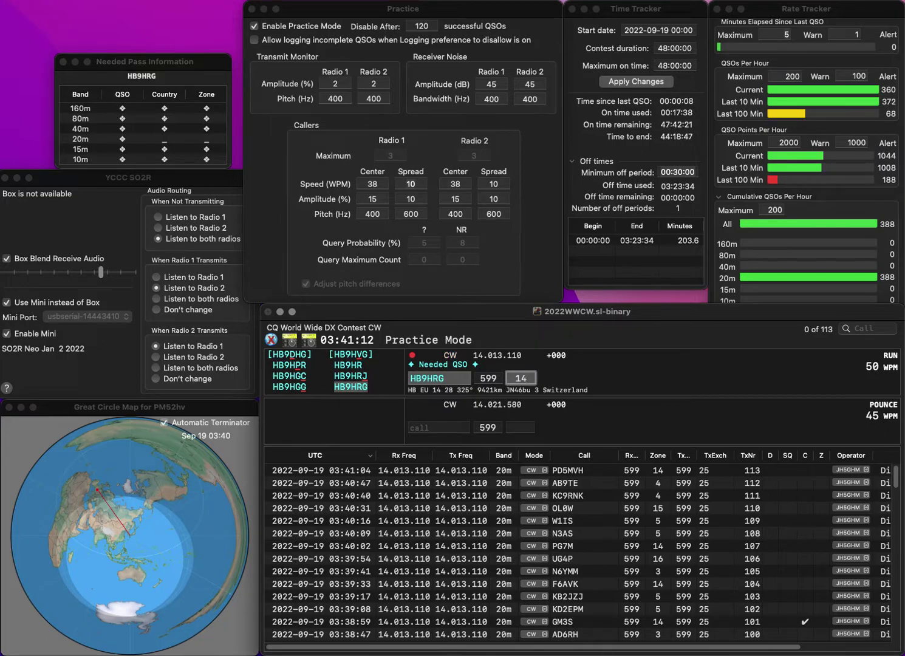
pyautogui.press('Return')
pyautogui.write('A4VG')
pyautogui.press('Left')
pyautogui.press('Left')
pyautogui.press('Left')
pyautogui.press('BackSpace')
pyautogui.write('W')
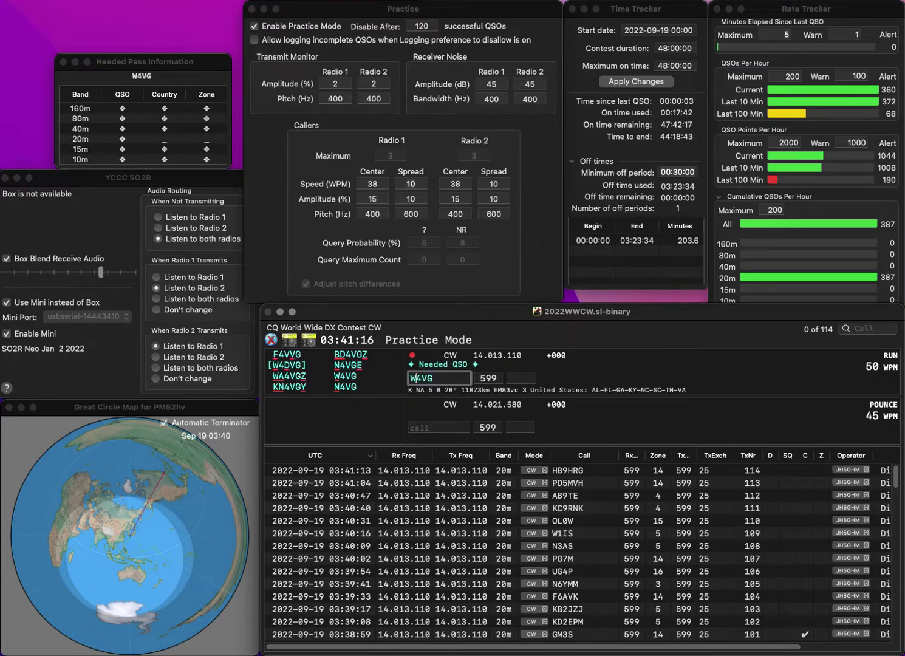
pyautogui.press('Return')
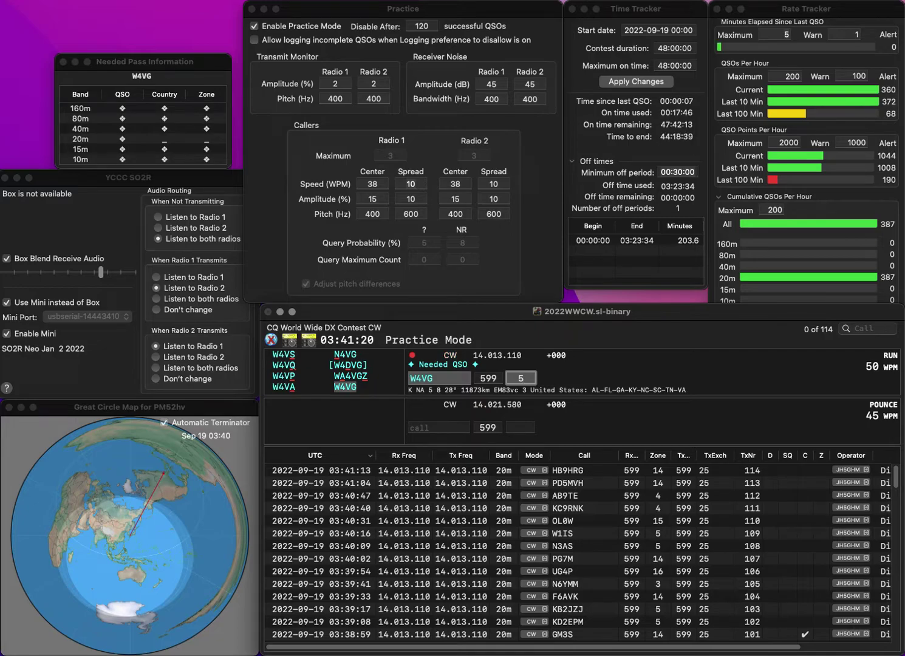
pyautogui.press('Return')
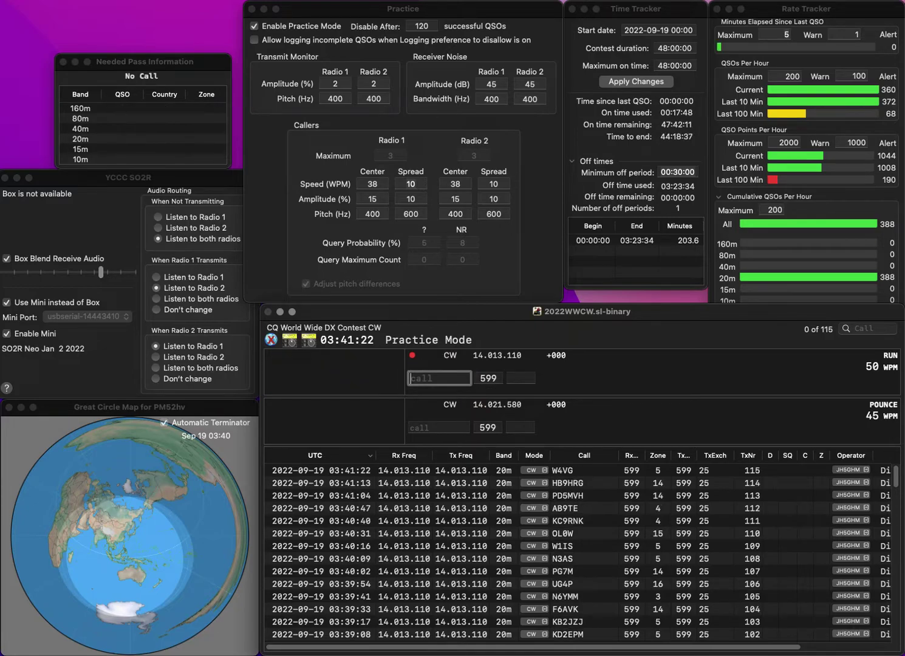
pyautogui.write('F4IG')
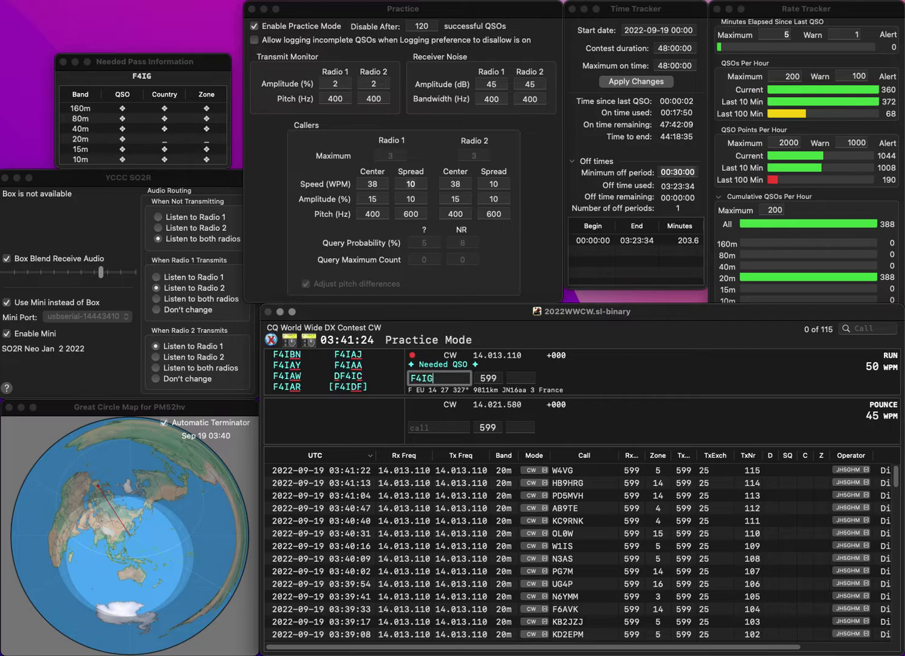
pyautogui.write('V')
pyautogui.press('Return')
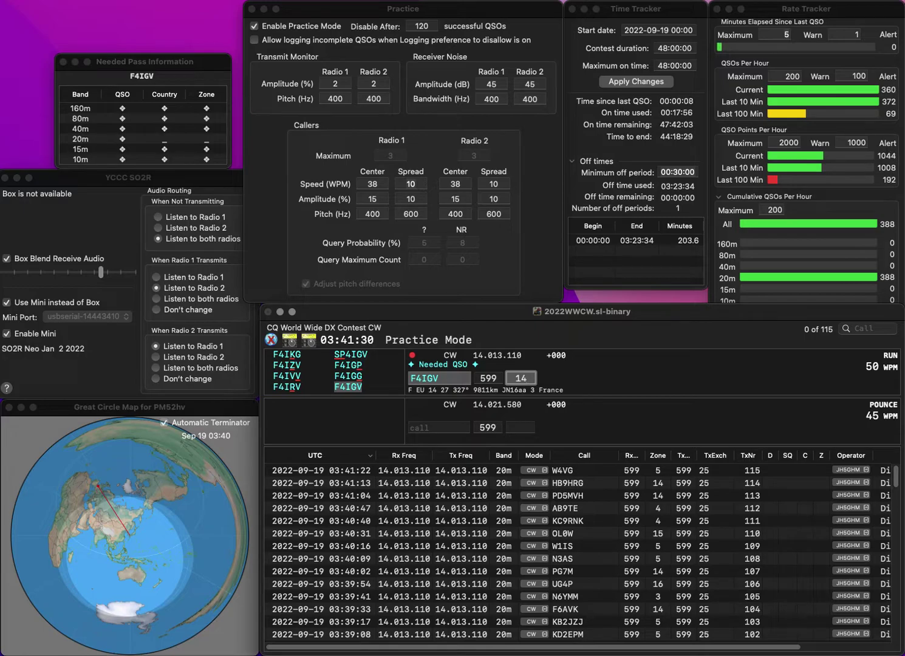
pyautogui.press('Return')
# - Log a Run radio contact with call UX8ZA and received zone 16
pyautogui.write('FX8ZA')
pyautogui.press('Left')
pyautogui.press('Left')
pyautogui.press('Left')
pyautogui.press('Left')
pyautogui.press('BackSpace')
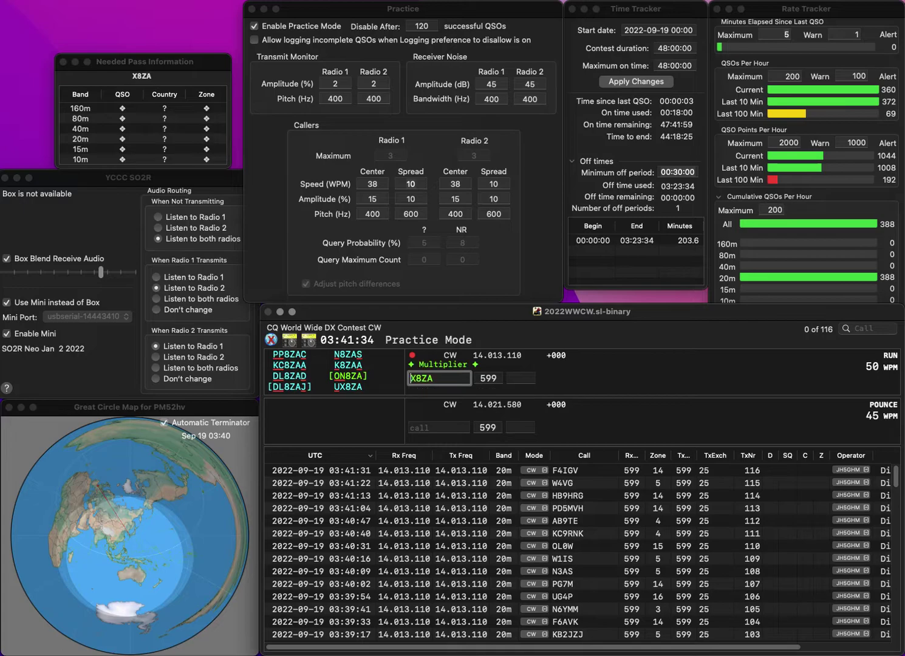
pyautogui.write('U')
pyautogui.press('space')
pyautogui.write('16')
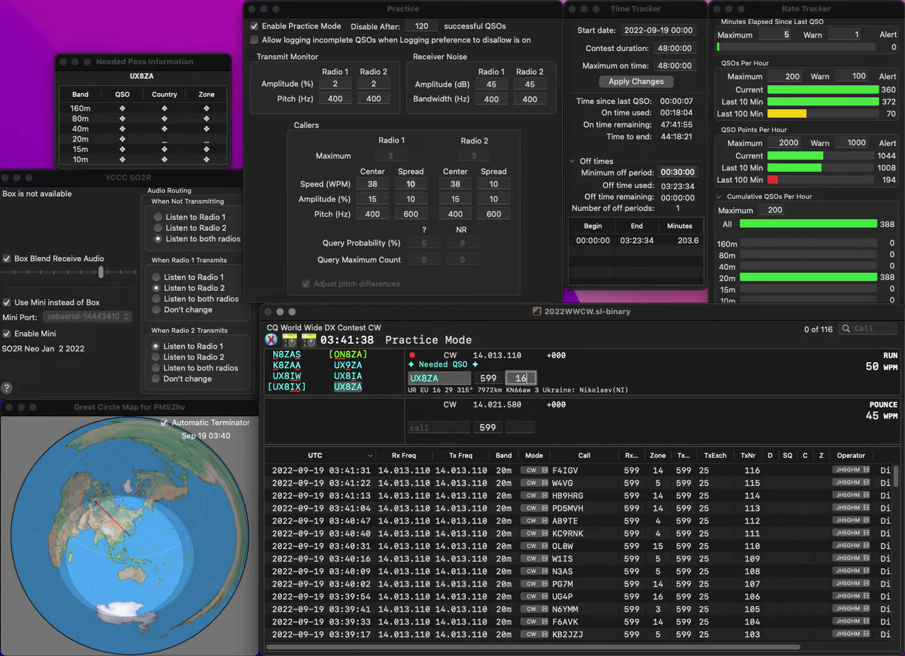
pyautogui.press('Return')
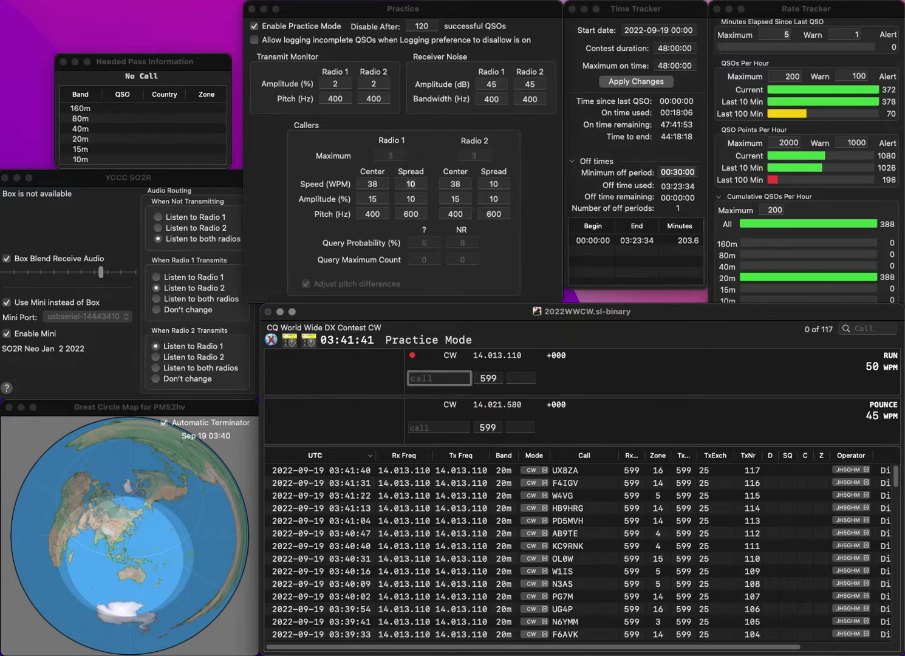
pyautogui.write('F6IFY')
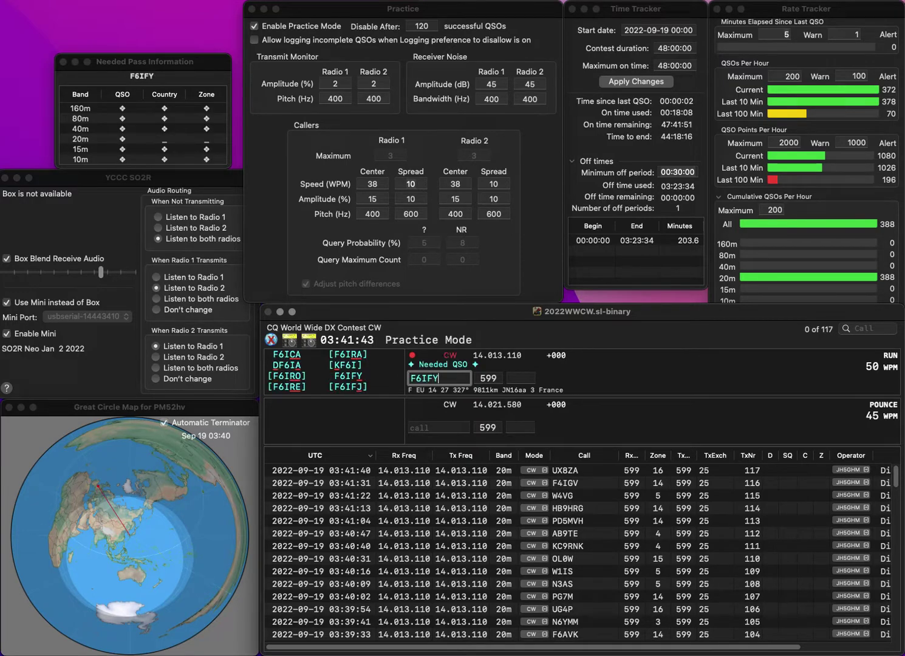
pyautogui.press('space')
pyautogui.write('14')
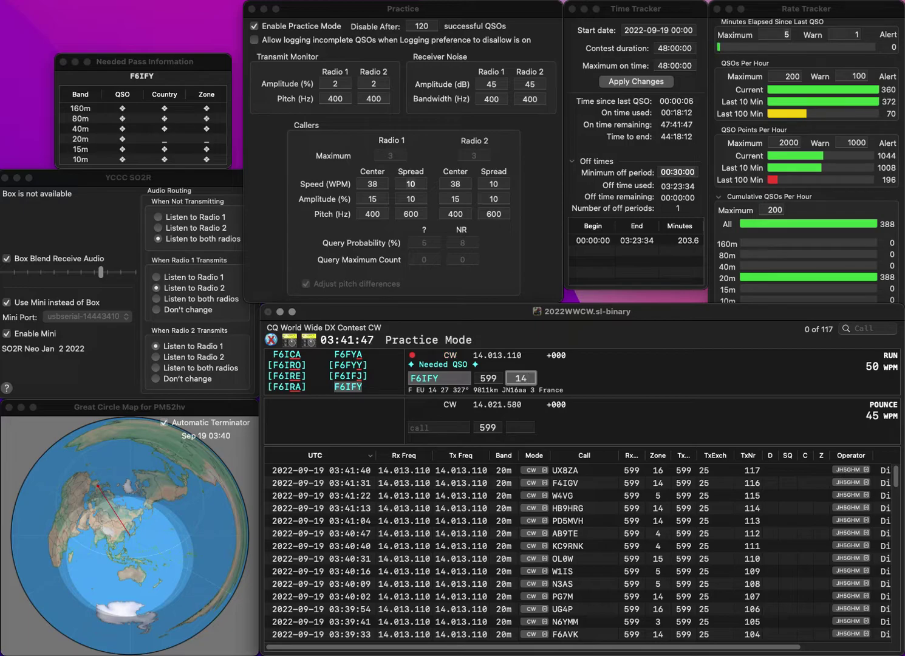
pyautogui.press('Return')
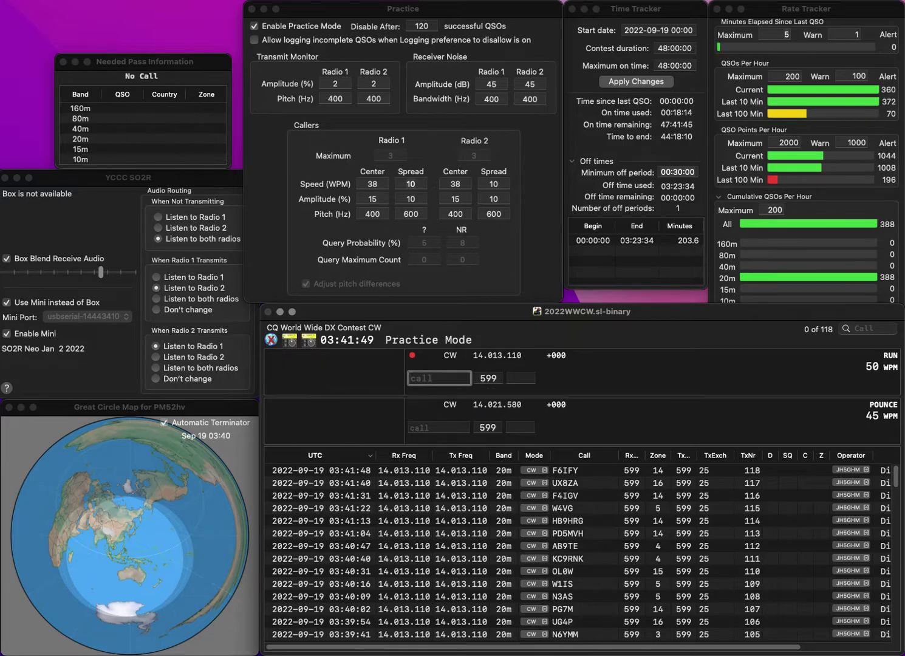
pyautogui.write('KE8PRK')
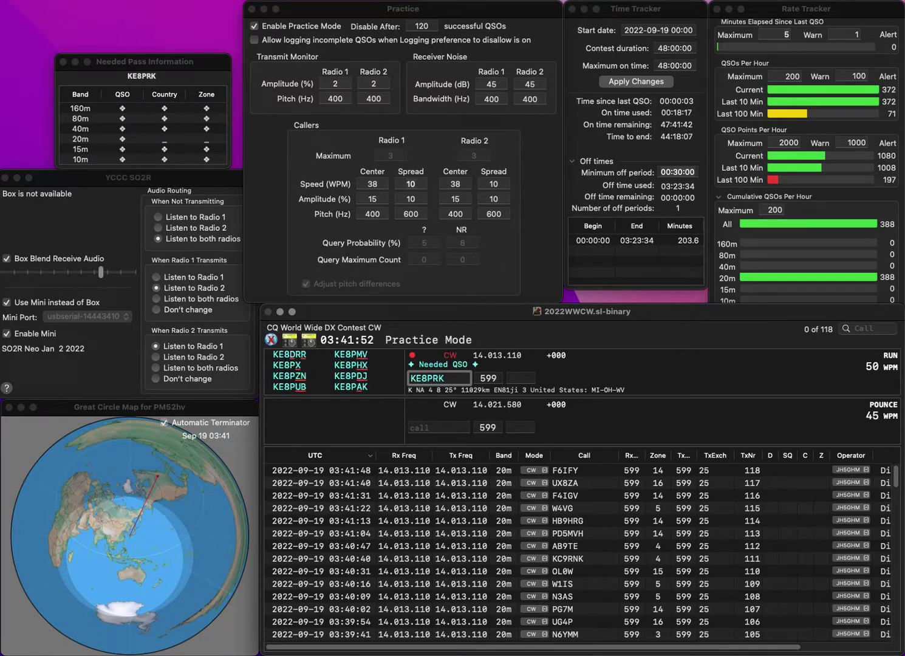
pyautogui.press('BackSpace')
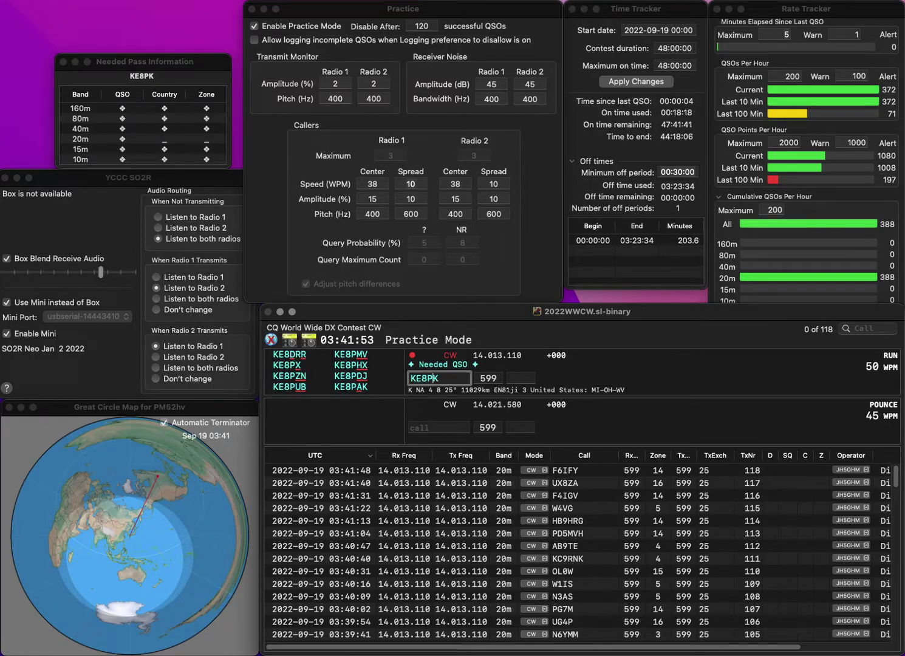
pyautogui.write('AK')
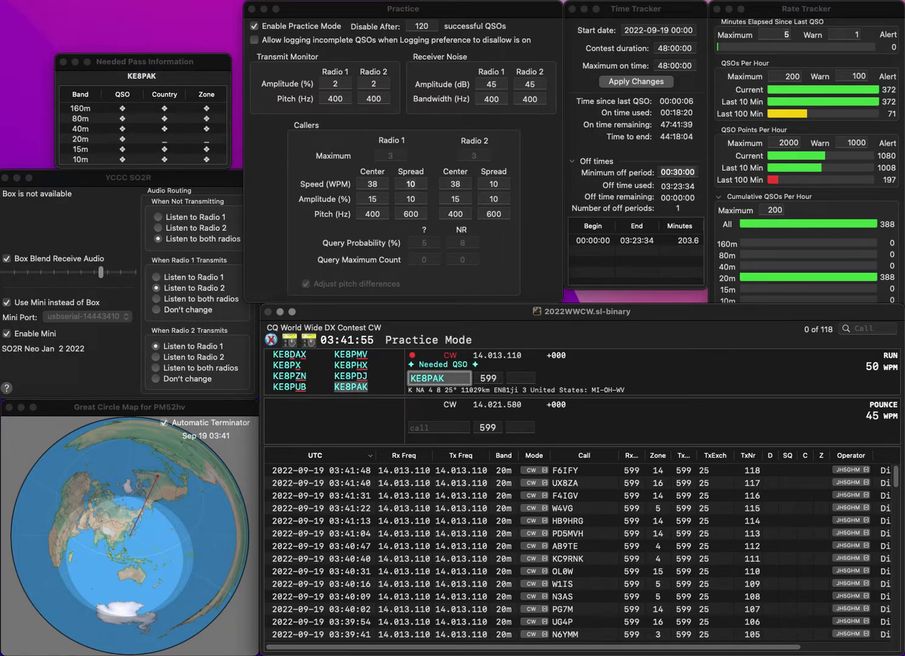
pyautogui.press('space')
pyautogui.write('4')
pyautogui.press('space')
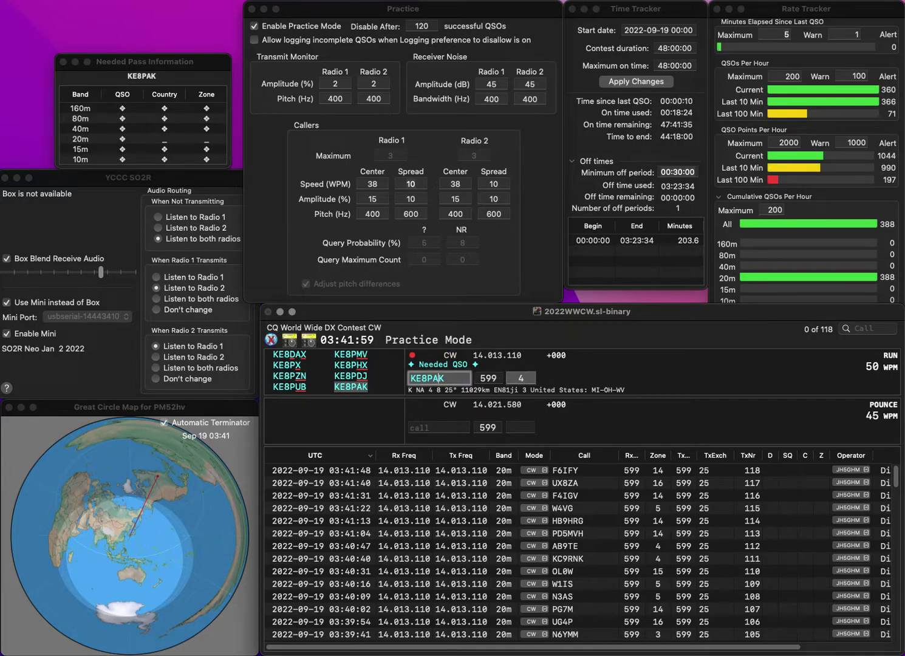
pyautogui.press('BackSpace')
pyautogui.press('BackSpace')
pyautogui.write('LK')
pyautogui.press('Left')
pyautogui.press('Left')
pyautogui.press('Left')
pyautogui.press('BackSpace')
pyautogui.write('7')
pyautogui.press('space')
pyautogui.write('3')
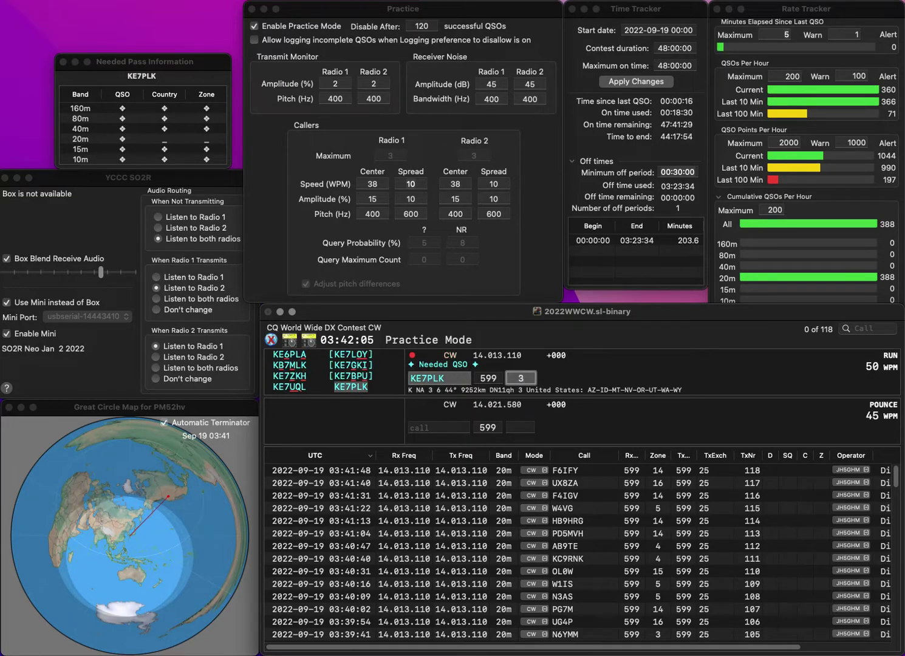
pyautogui.press('Return')
# - Log a Run radio contact with call R4PBX and received zone 16
pyautogui.write('R4PBX')
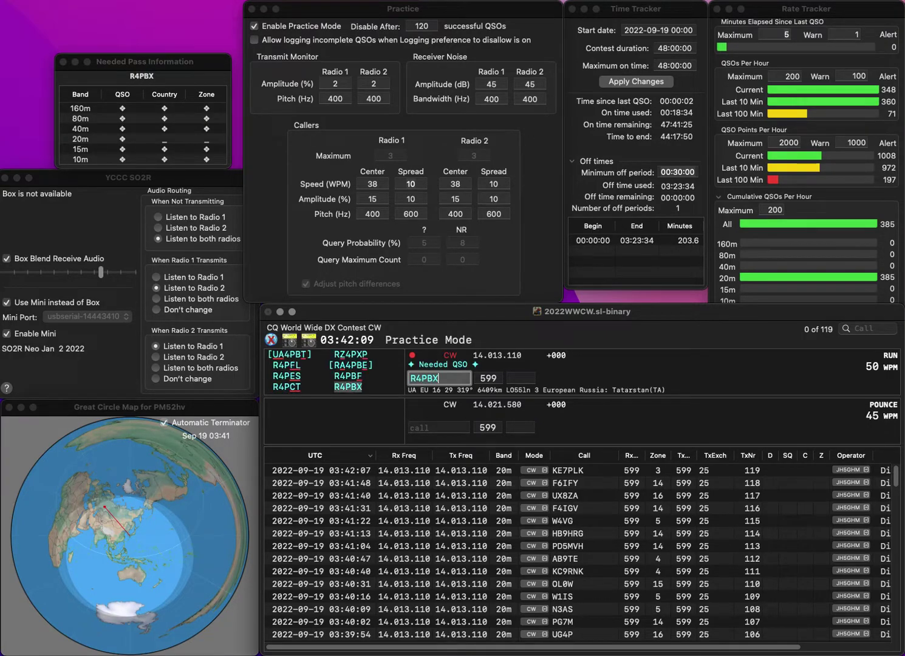
pyautogui.press('space')
pyautogui.write('16')
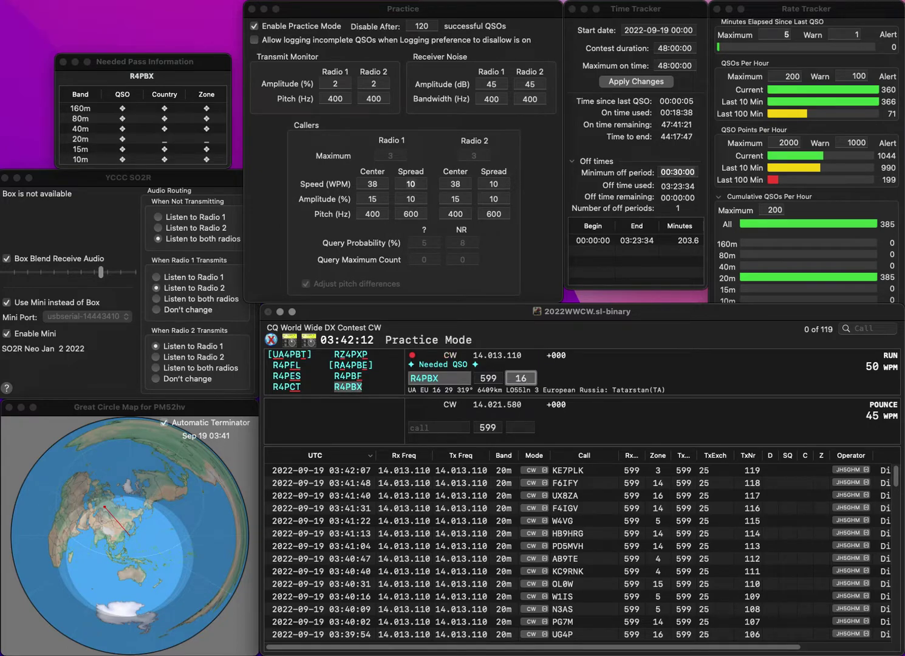
pyautogui.press('Return')
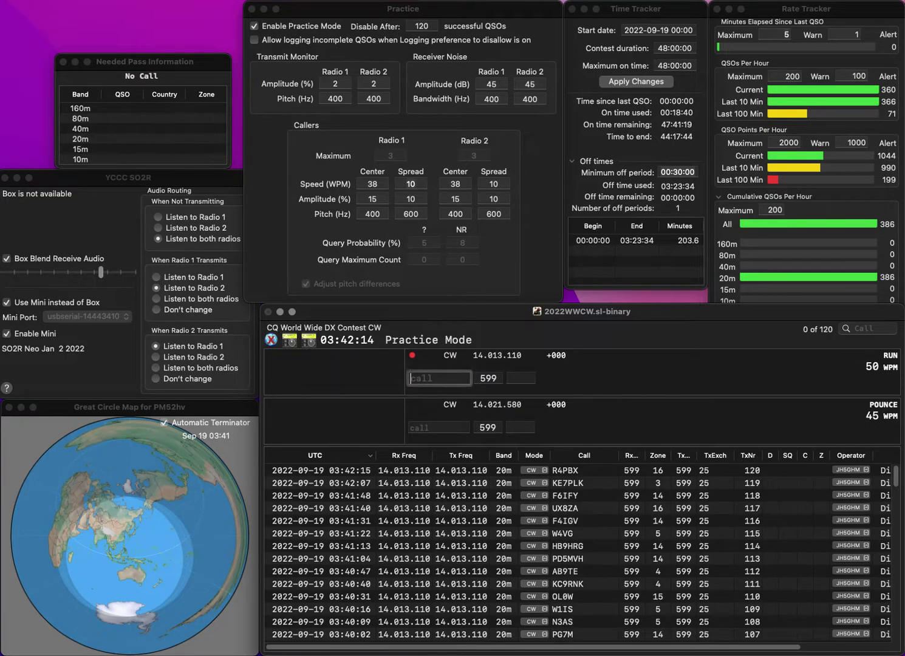